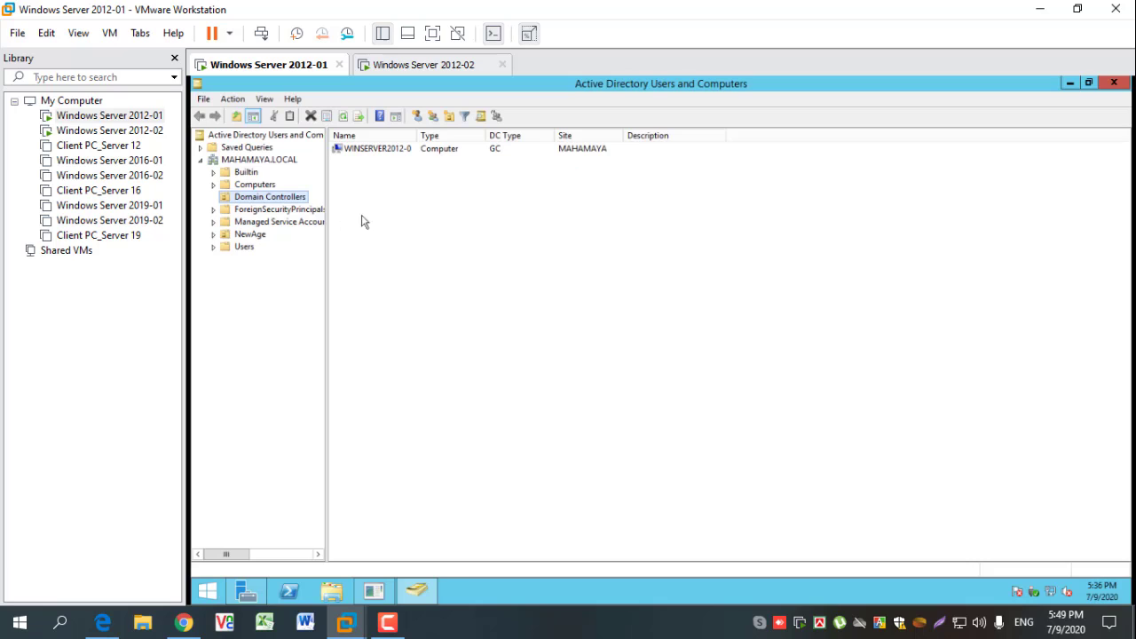
# - Expand the NewAge unit and create an organizational unit named Groups directly under MAHAMAYA.LOCAL
pyautogui.click(257, 235)
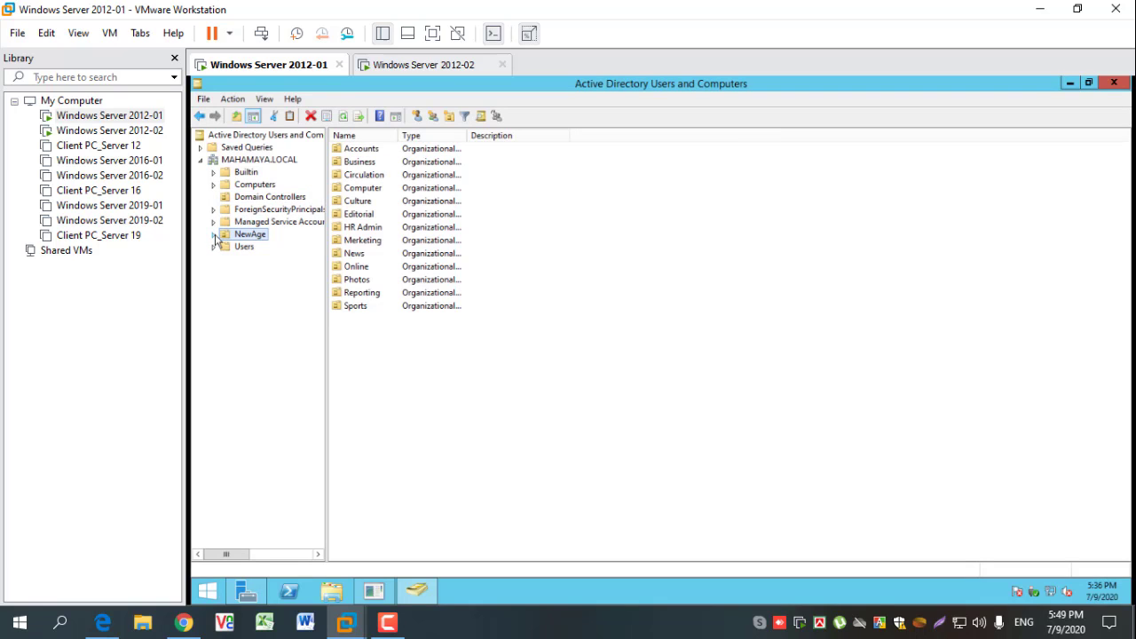
pyautogui.click(214, 236)
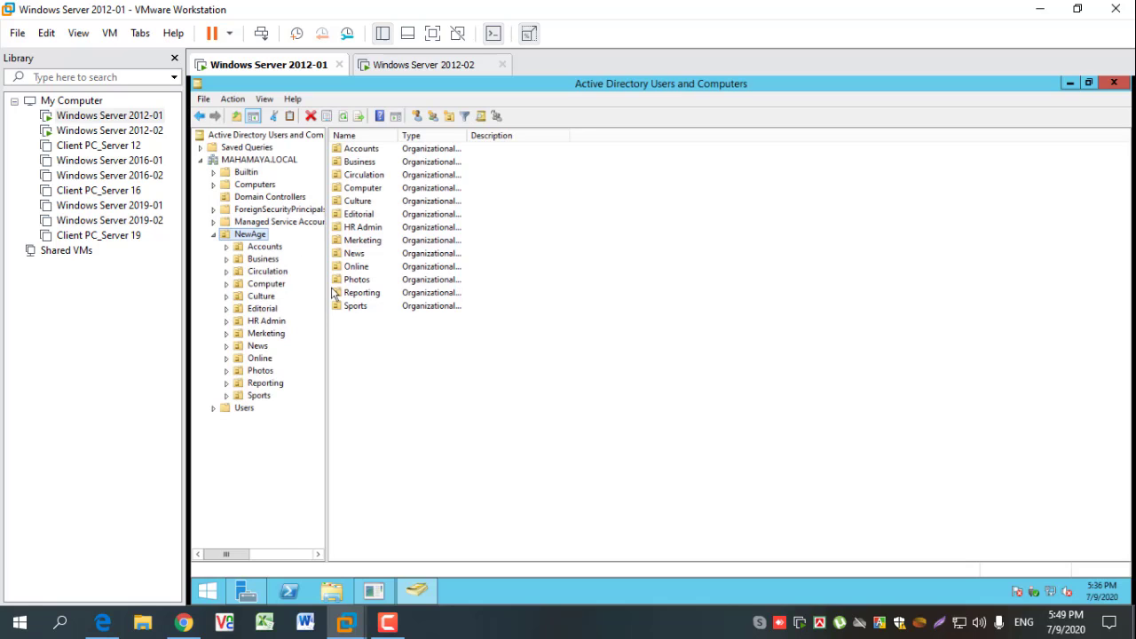
pyautogui.click(240, 161)
pyautogui.rightClick(241, 162)
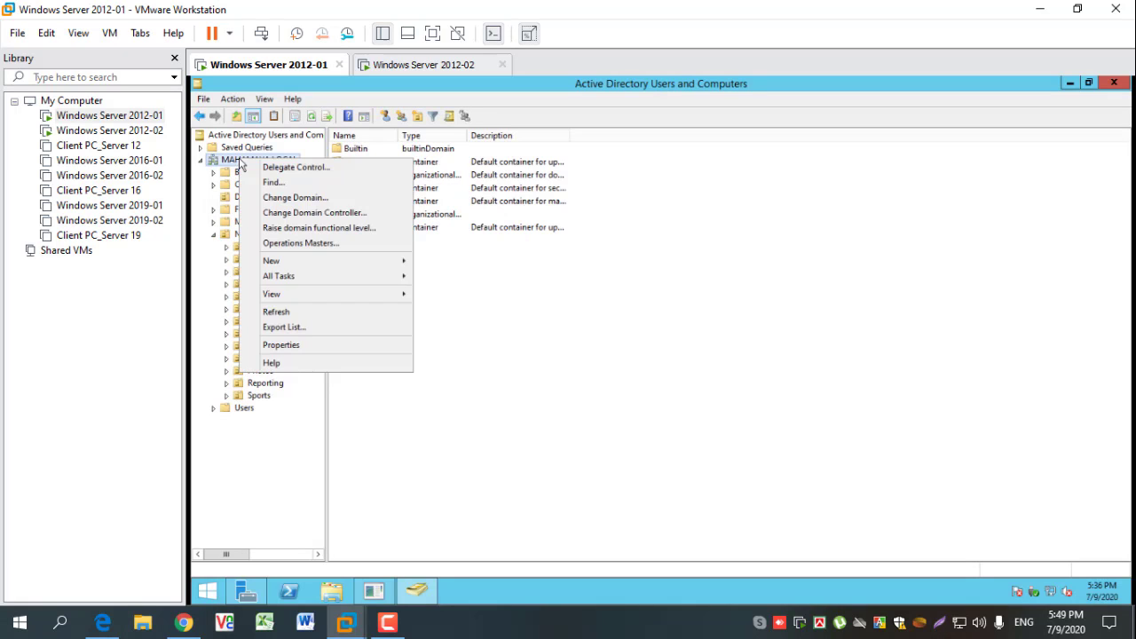
pyautogui.moveTo(330, 263)
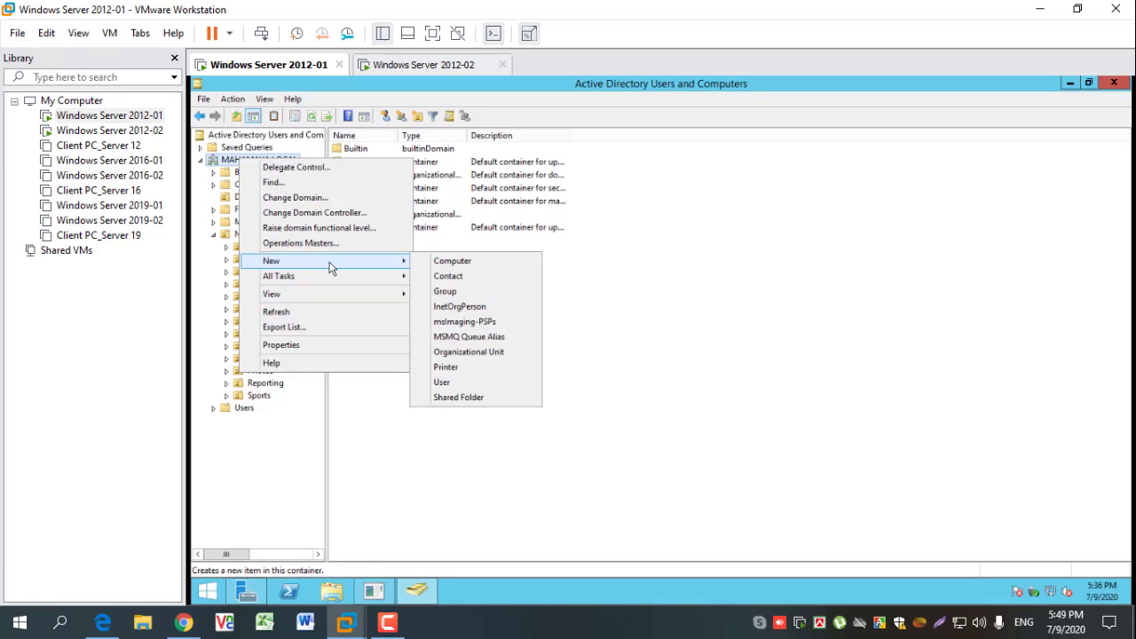
pyautogui.click(469, 352)
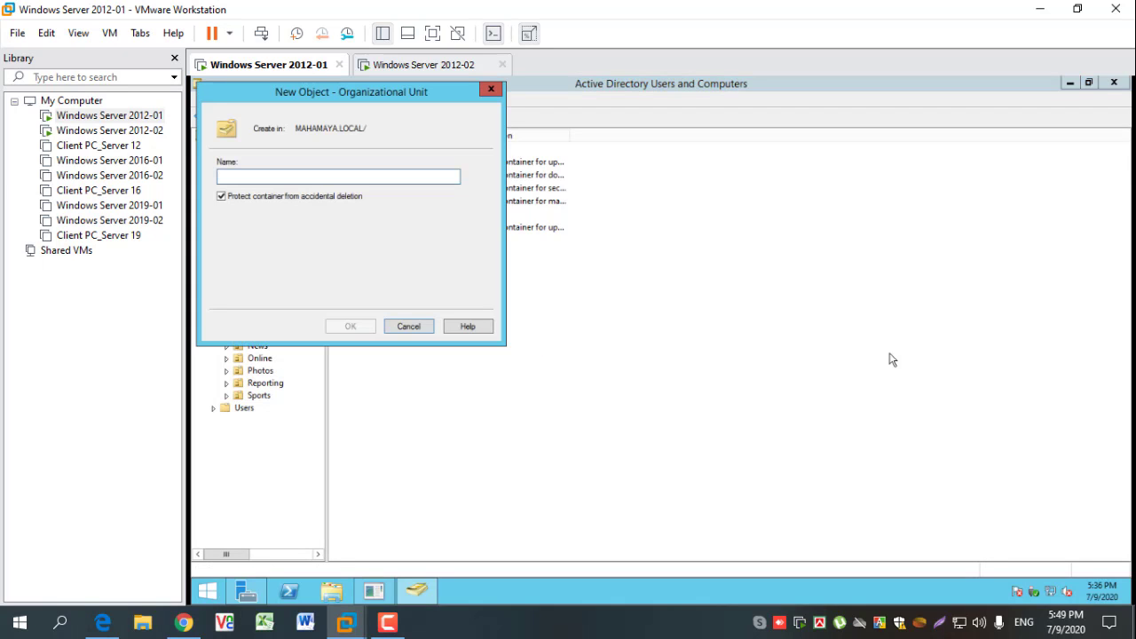
pyautogui.write('Gro')
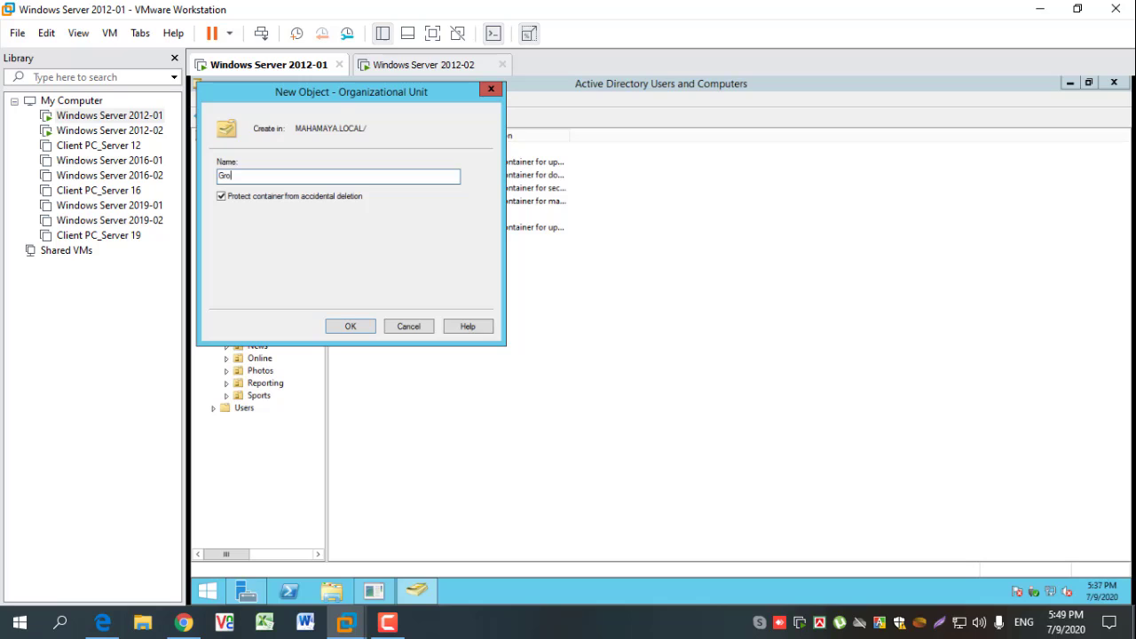
pyautogui.write('ups')
pyautogui.click(362, 327)
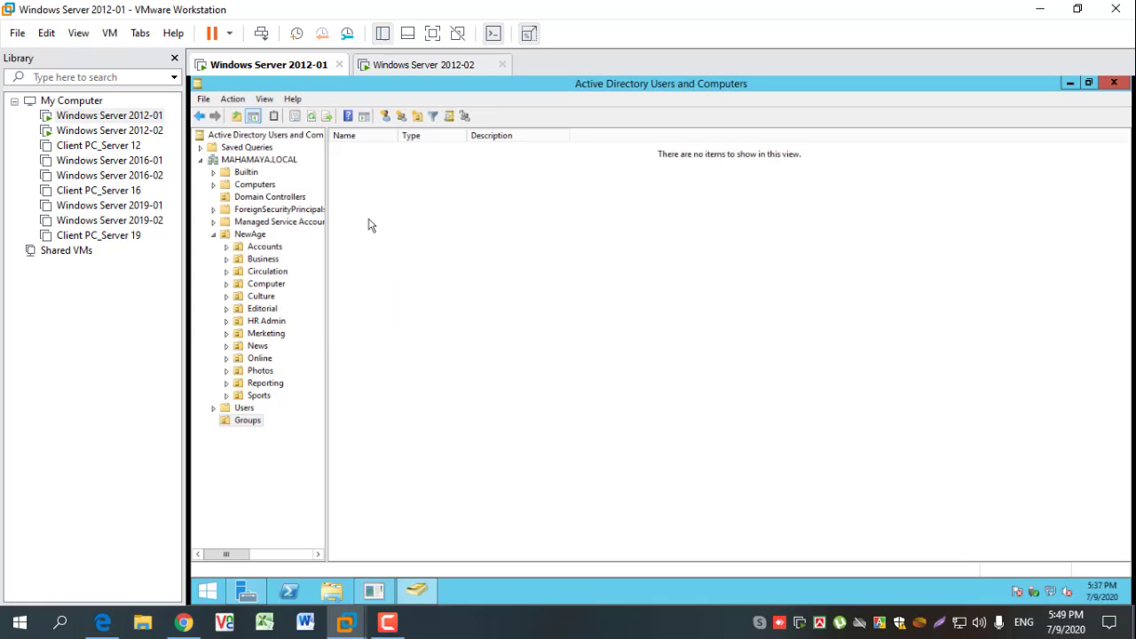
# - Create another organizational unit named Workstation directly under the MAHAMAYA.LOCAL domain
pyautogui.click(258, 159)
pyautogui.rightClick(250, 160)
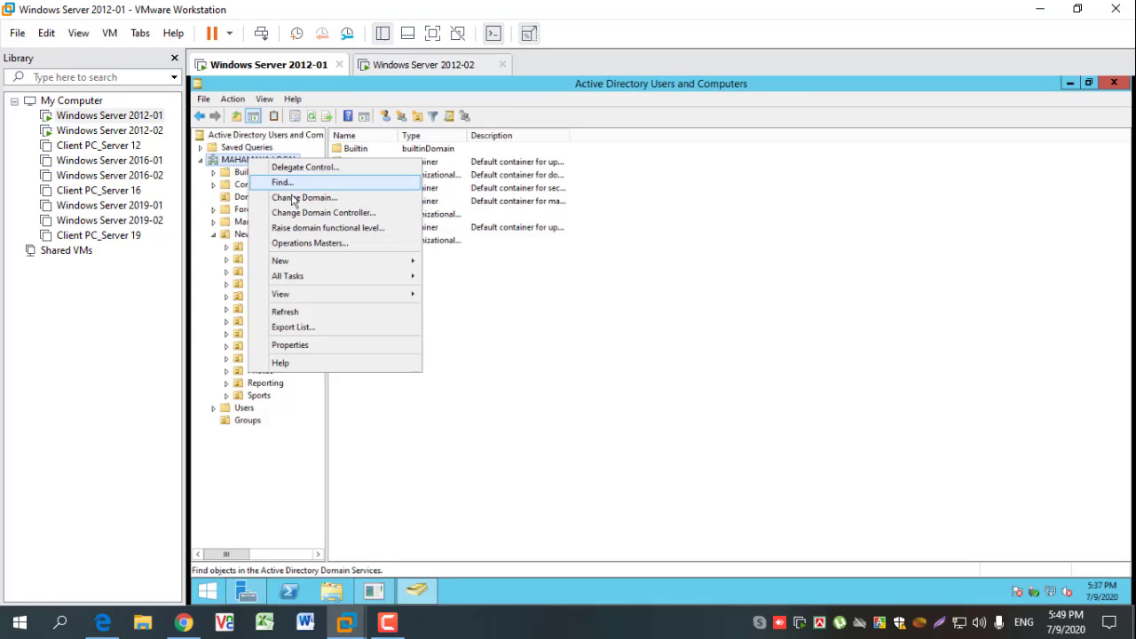
pyautogui.moveTo(373, 261)
pyautogui.click(497, 353)
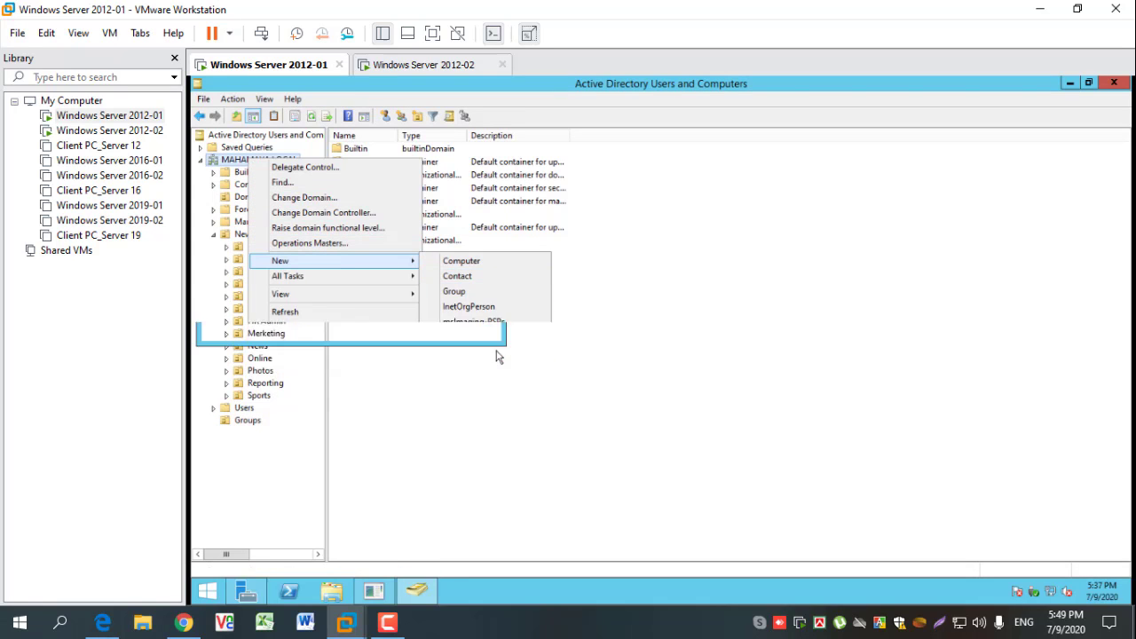
pyautogui.write('Workstation')
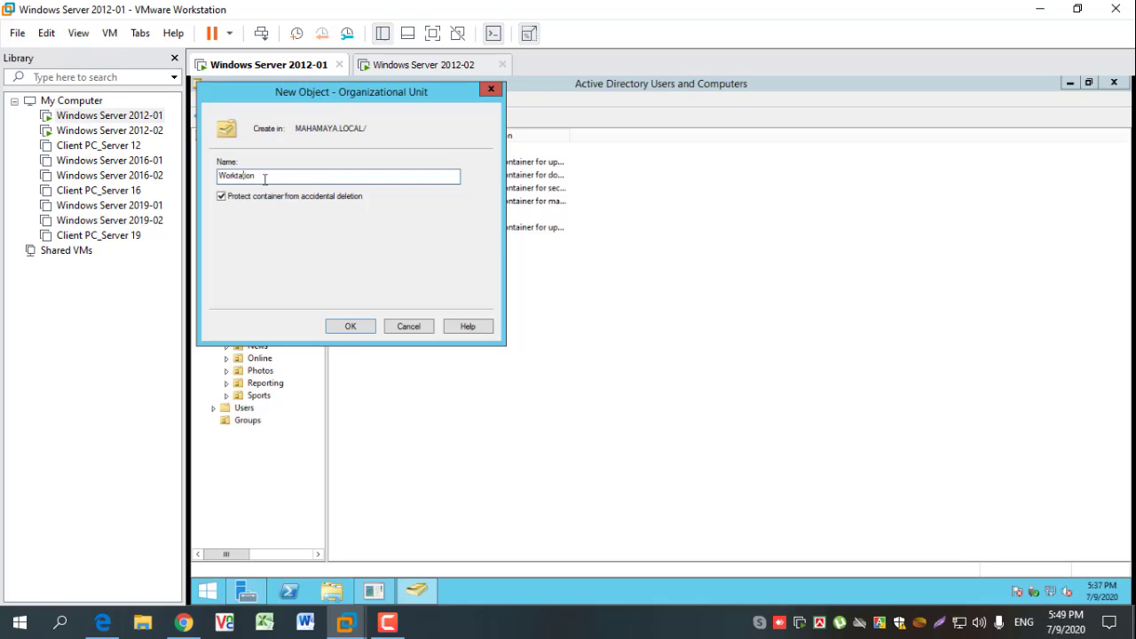
pyautogui.click(351, 326)
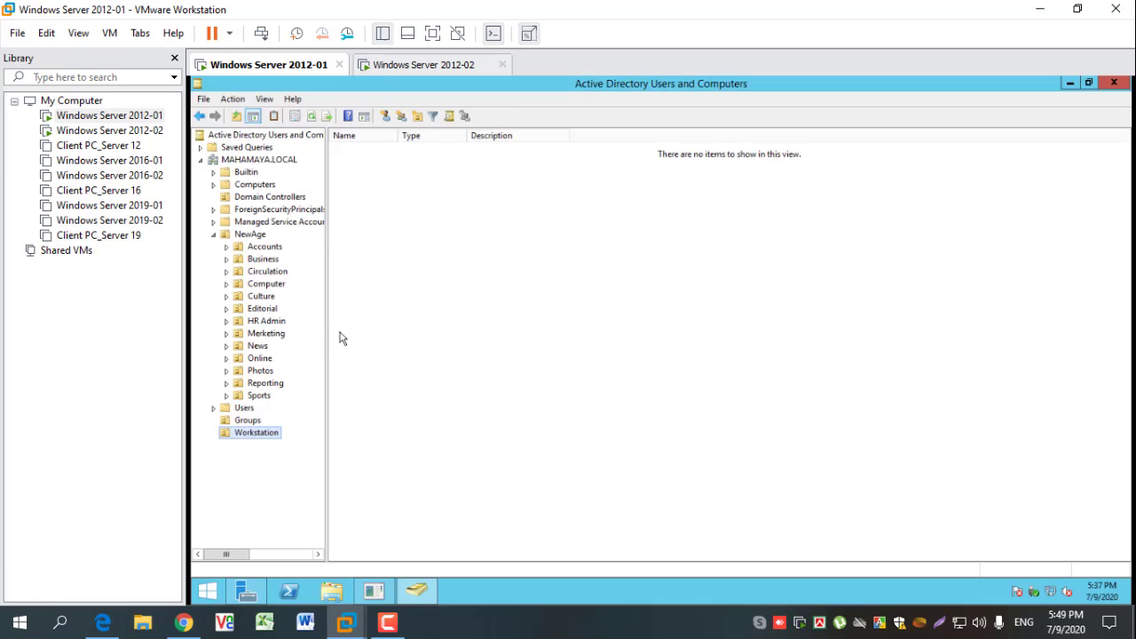
# - Review the contents of NewAge and the domain root, and close Active Directory Users and Computers
pyautogui.click(248, 235)
pyautogui.rightClick(248, 235)
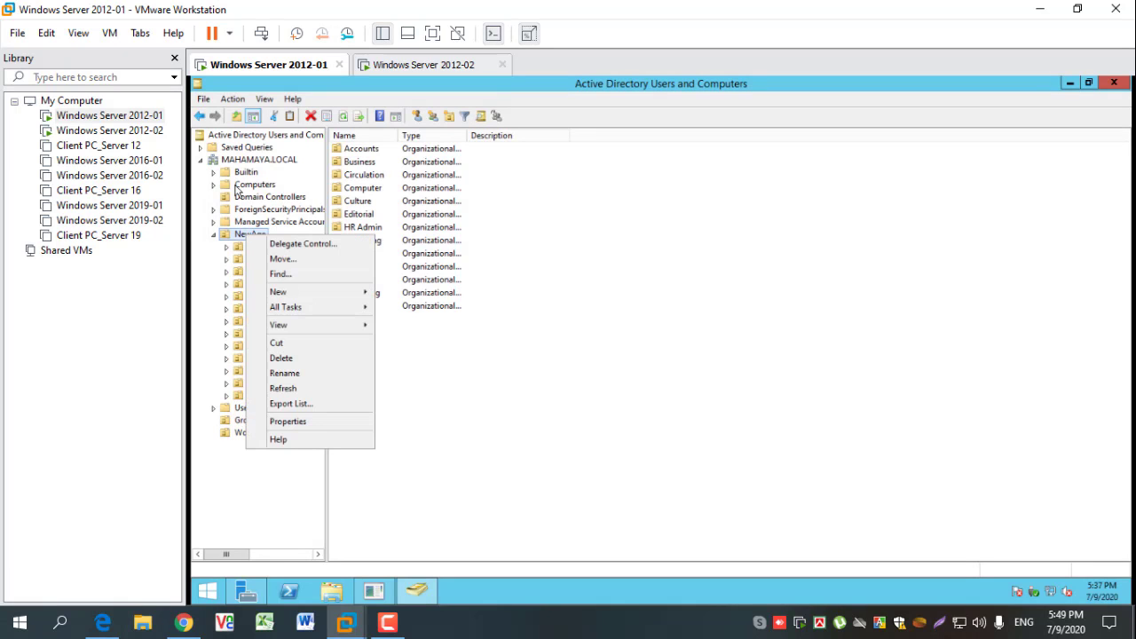
pyautogui.click(242, 160)
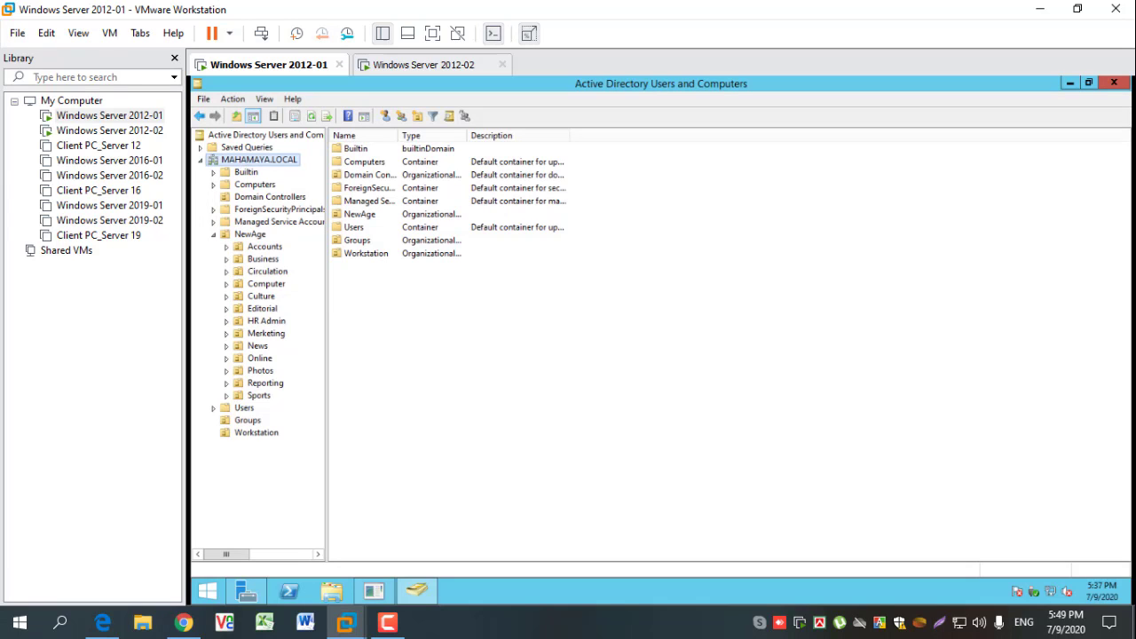
pyautogui.click(1113, 83)
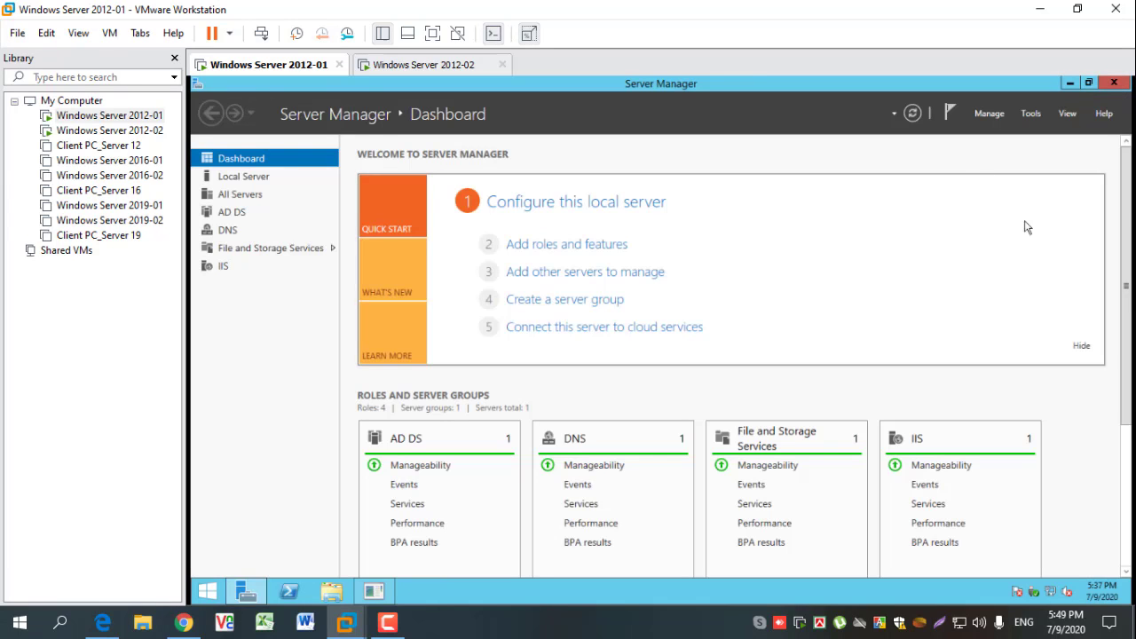
# - Open the Network and Sharing Center and Server Manager's Local Server page, cancelling the Shutdown Event Tracker
pyautogui.rightClick(1050, 592)
pyautogui.click(1051, 592)
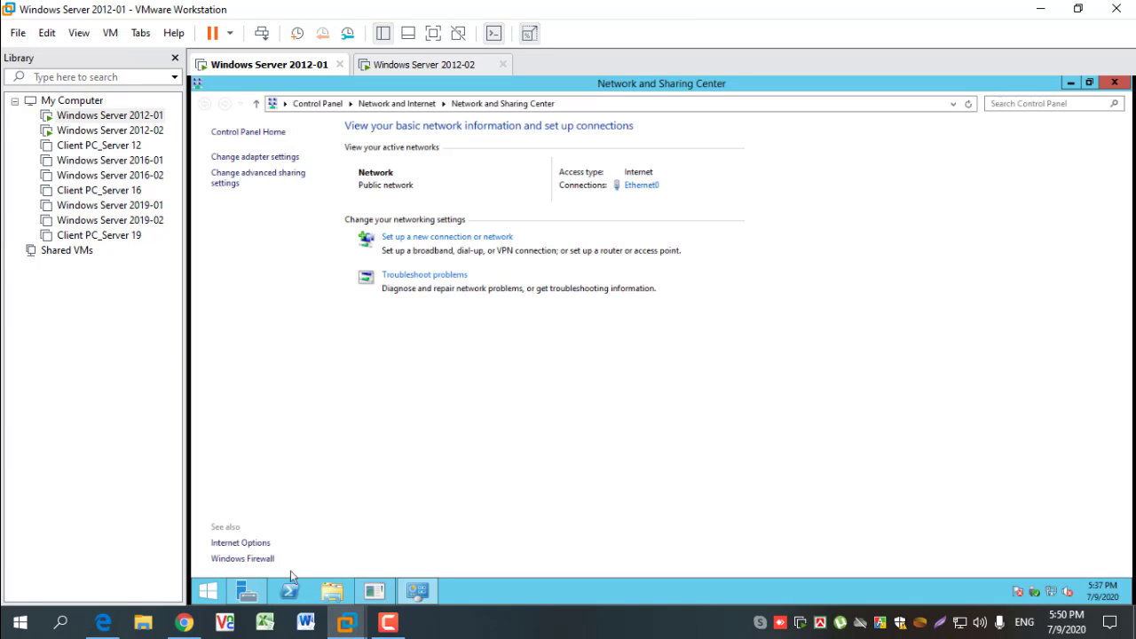
pyautogui.click(249, 591)
pyautogui.click(247, 179)
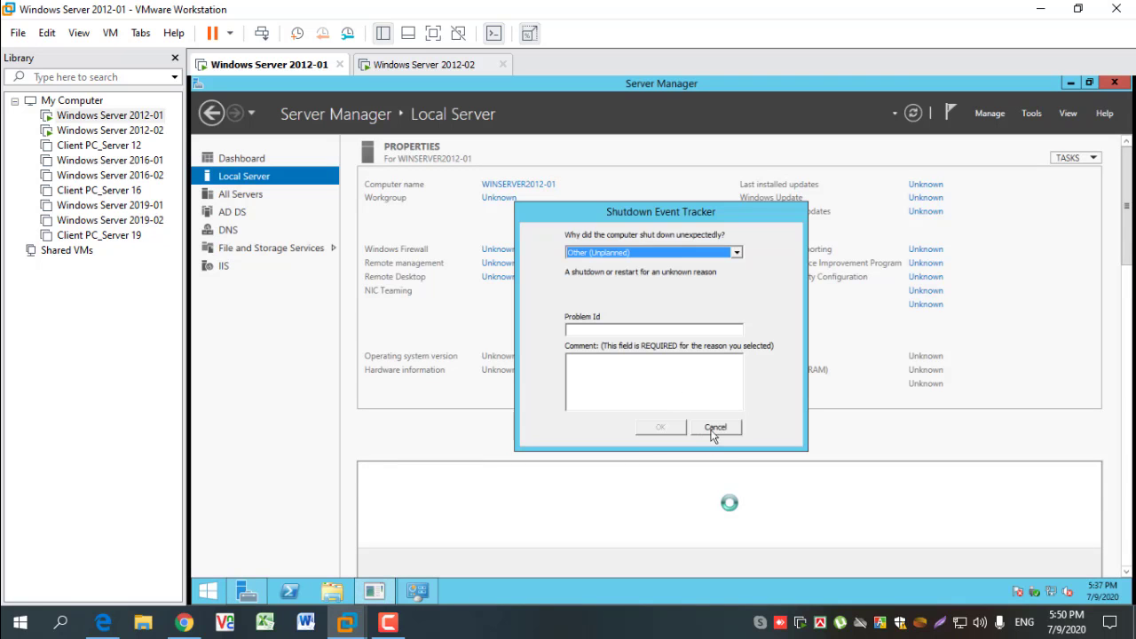
pyautogui.click(715, 429)
pyautogui.click(376, 592)
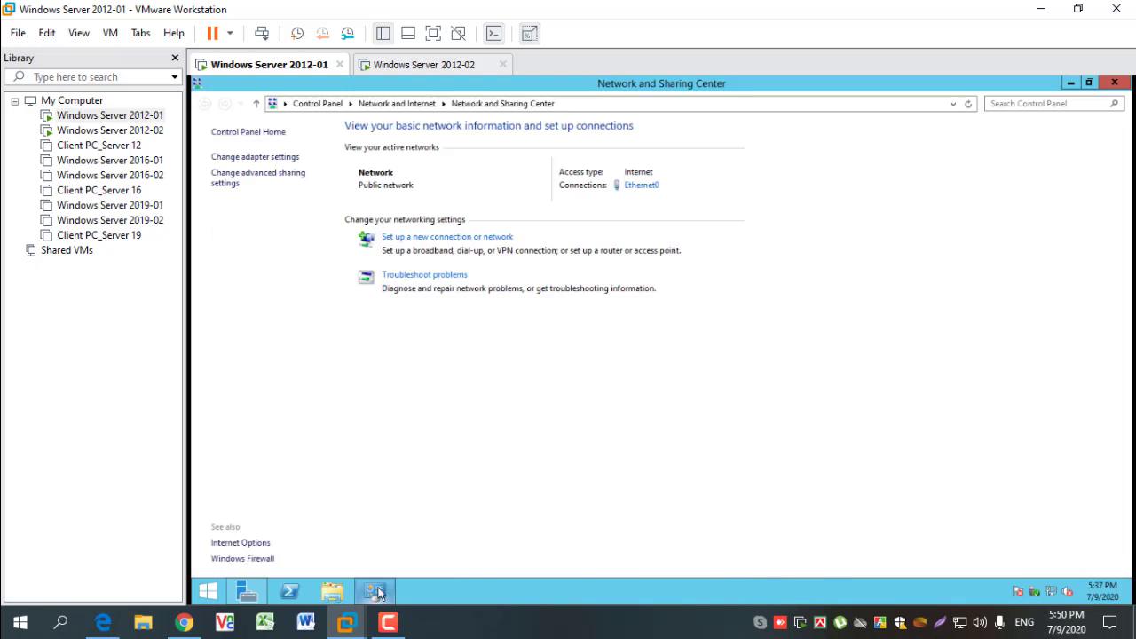
# - Examine Ethernet0's IPv4 address and DNS settings alongside the Local Server properties of the first server
pyautogui.click(640, 186)
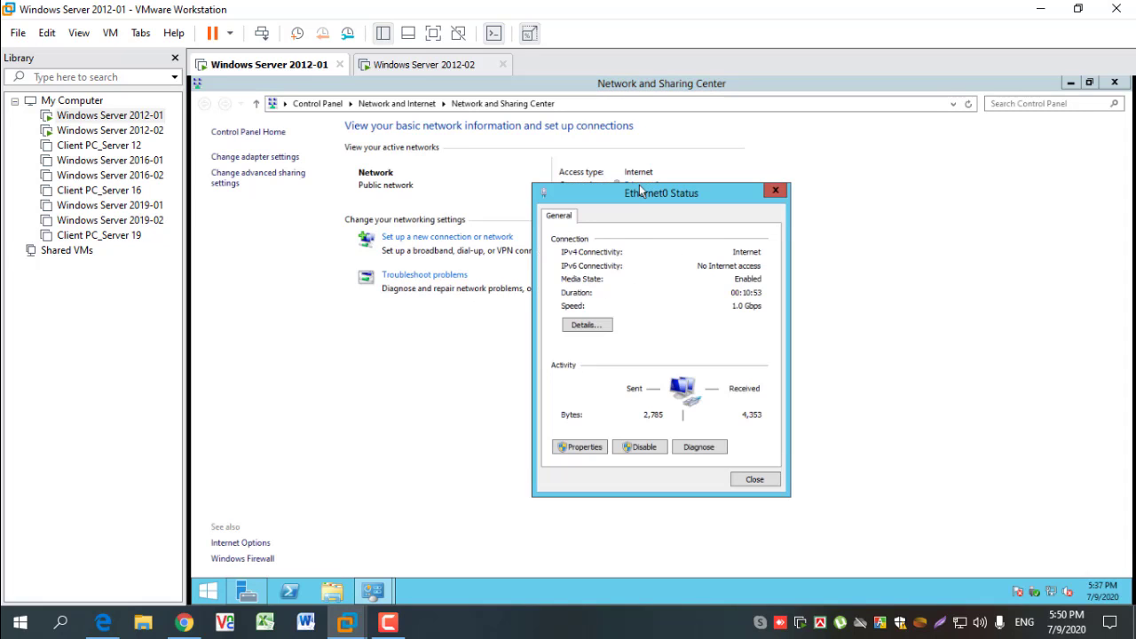
pyautogui.click(585, 446)
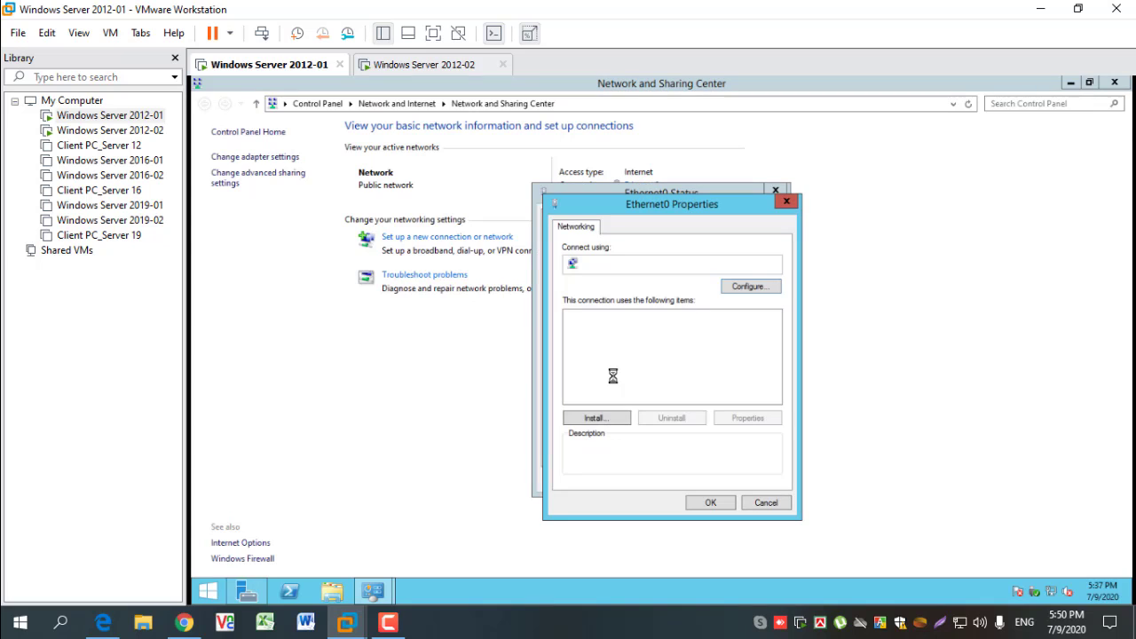
pyautogui.doubleClick(703, 399)
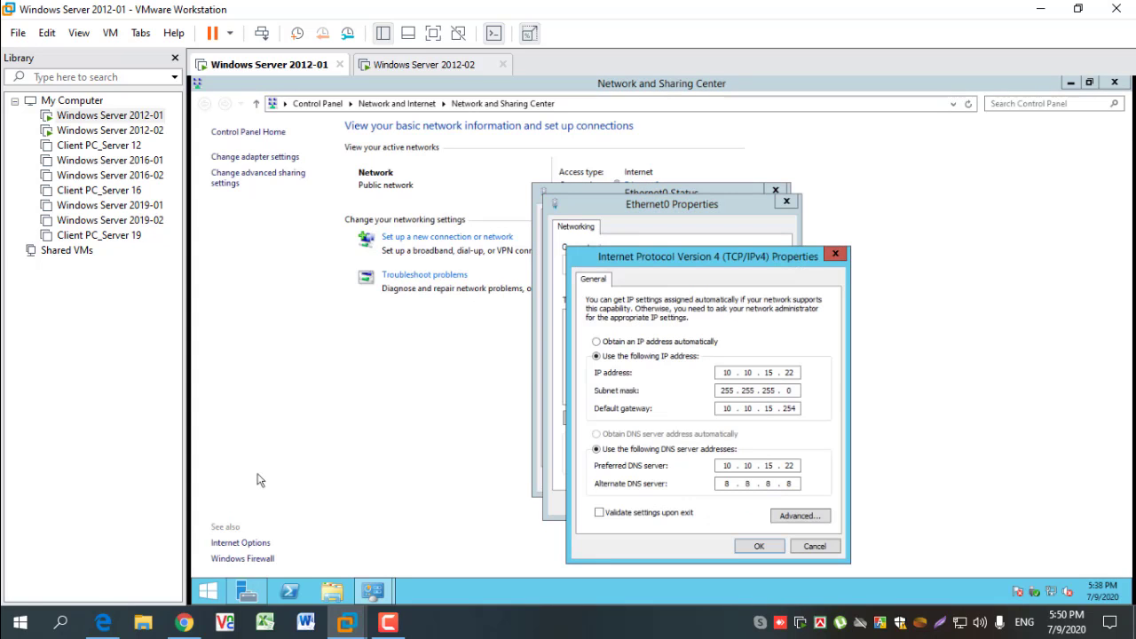
pyautogui.click(249, 592)
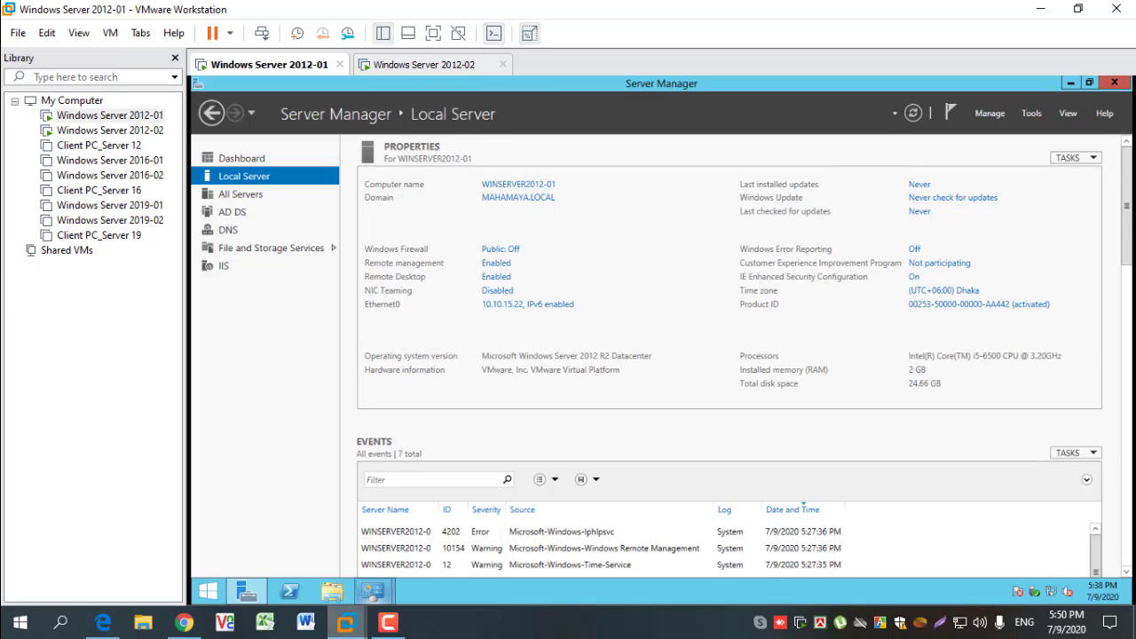
pyautogui.moveTo(374, 598)
pyautogui.click(449, 519)
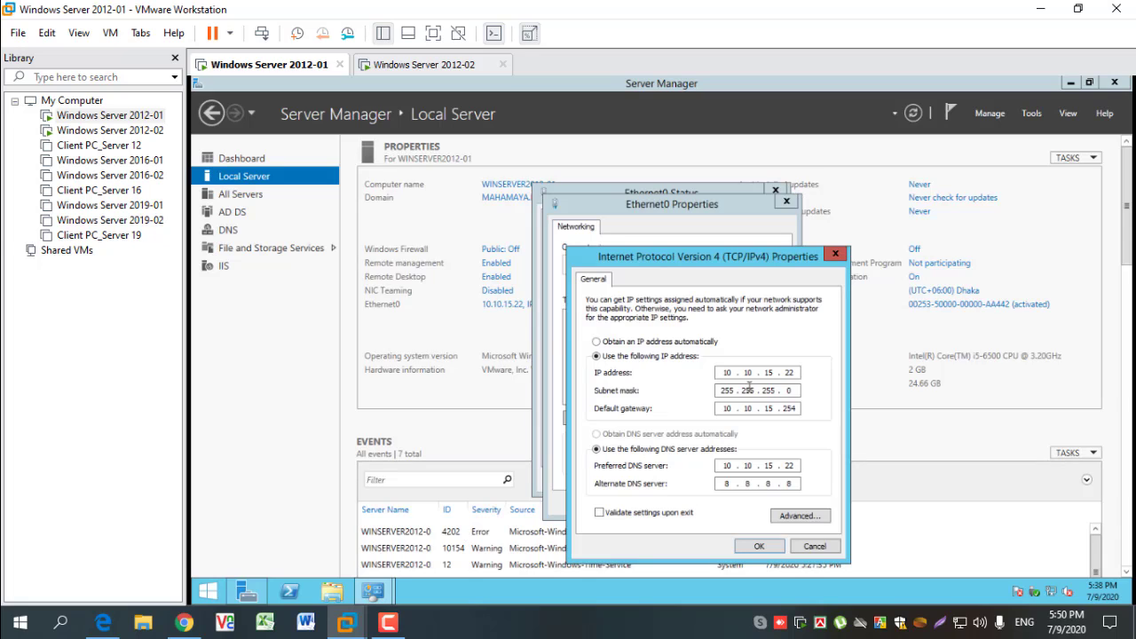
# - Switch to the Windows Server 2012-02 virtual machine and sign in as Administrator with the account password
pyautogui.click(424, 64)
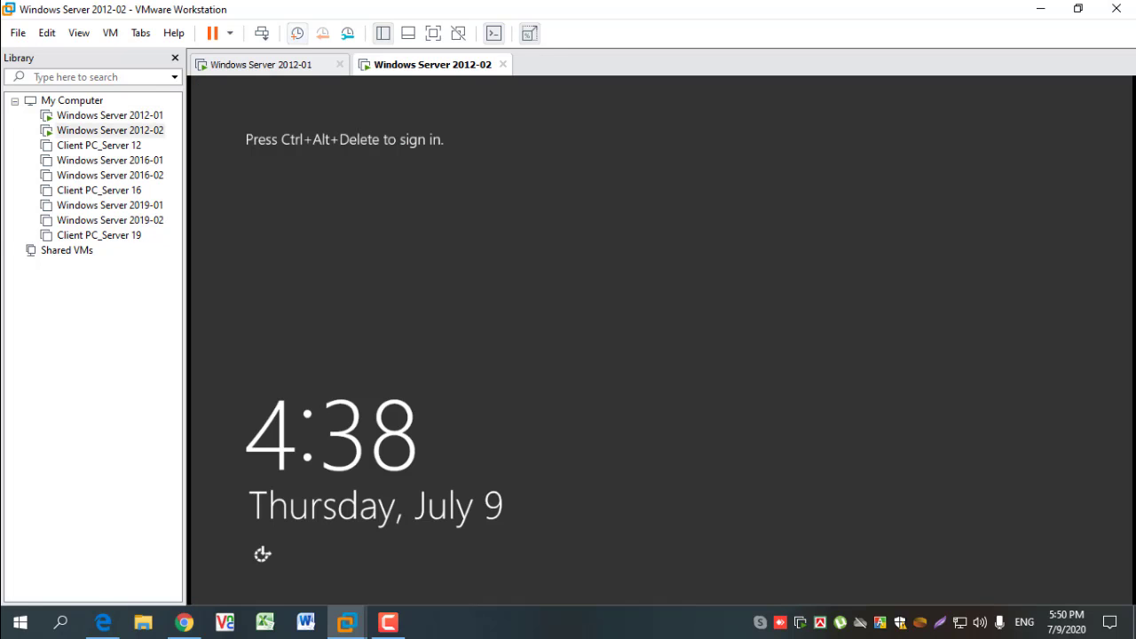
pyautogui.click(261, 32)
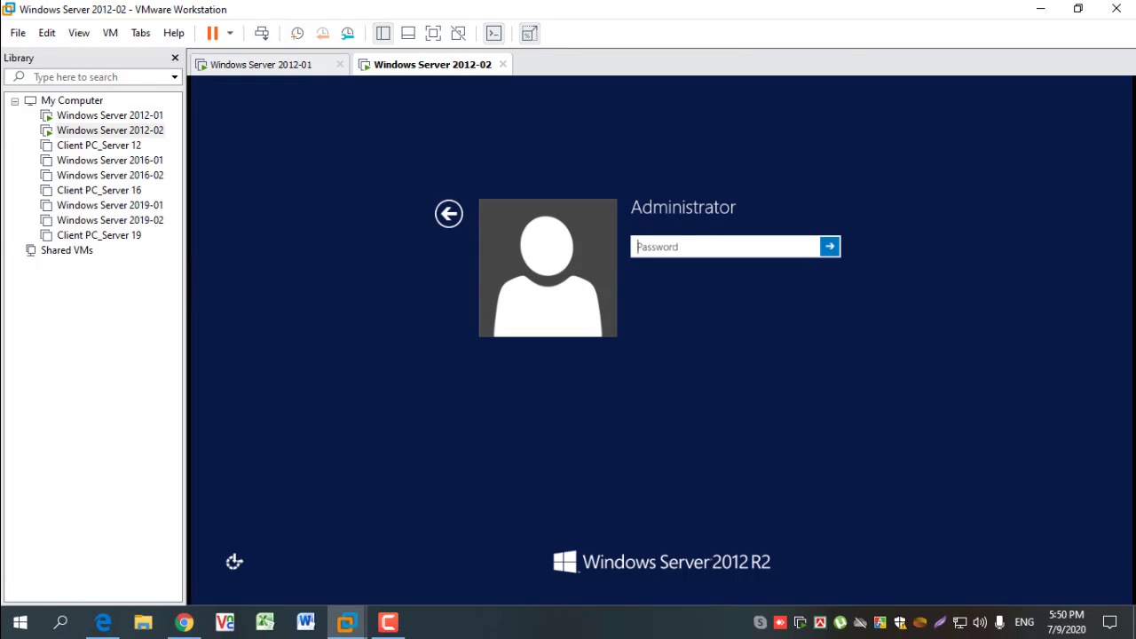
pyautogui.write('P@s')
pyautogui.press('Return')
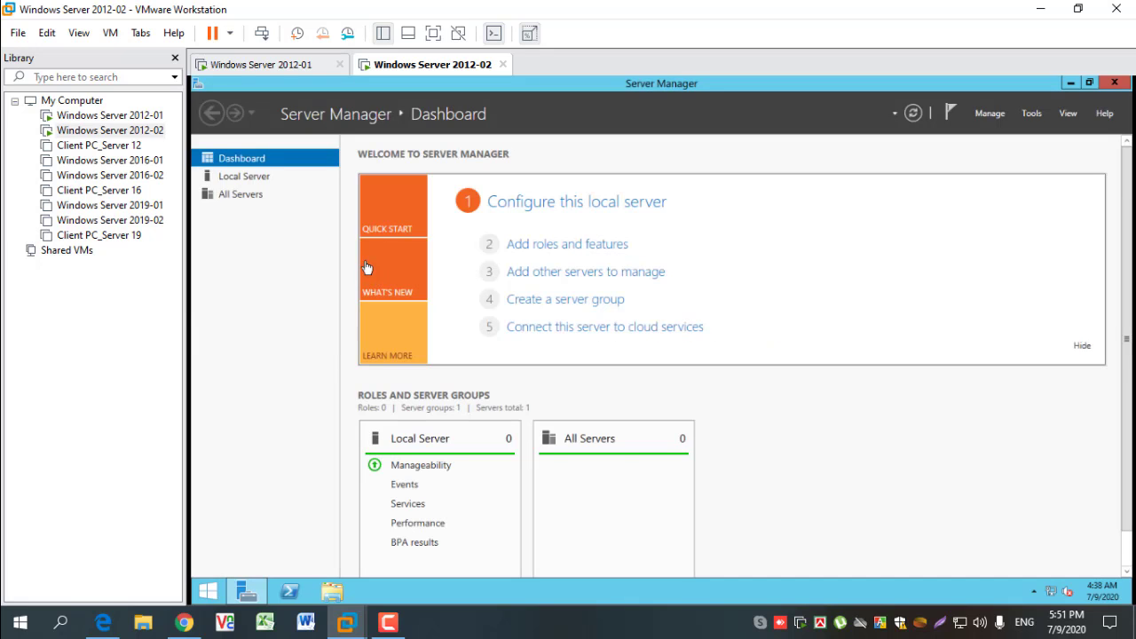
# - Open Ethernet0's IPv4 properties on Windows Server 2012-02 and compare its addresses with those of Windows Server 2012-01
pyautogui.rightClick(1052, 592)
pyautogui.click(1032, 585)
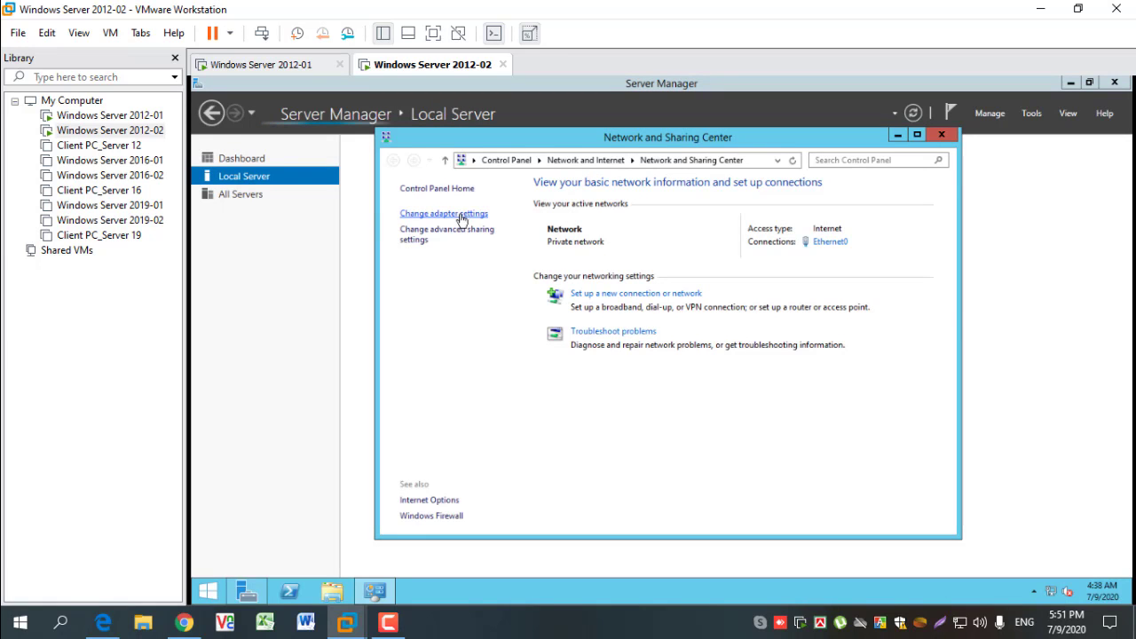
pyautogui.click(825, 242)
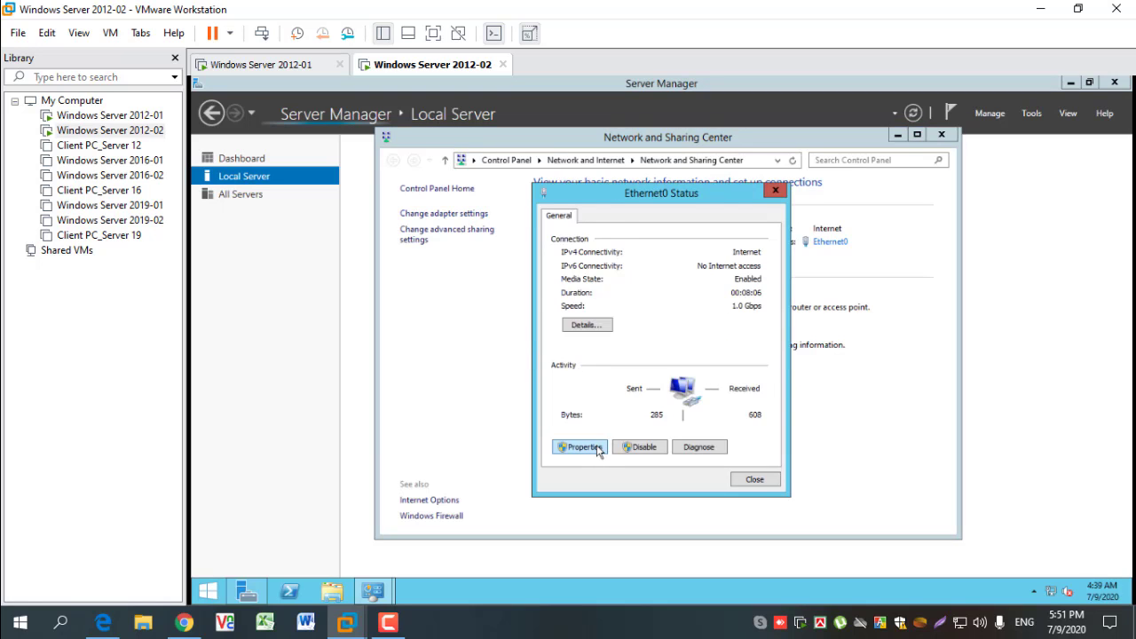
pyautogui.click(585, 446)
pyautogui.click(693, 400)
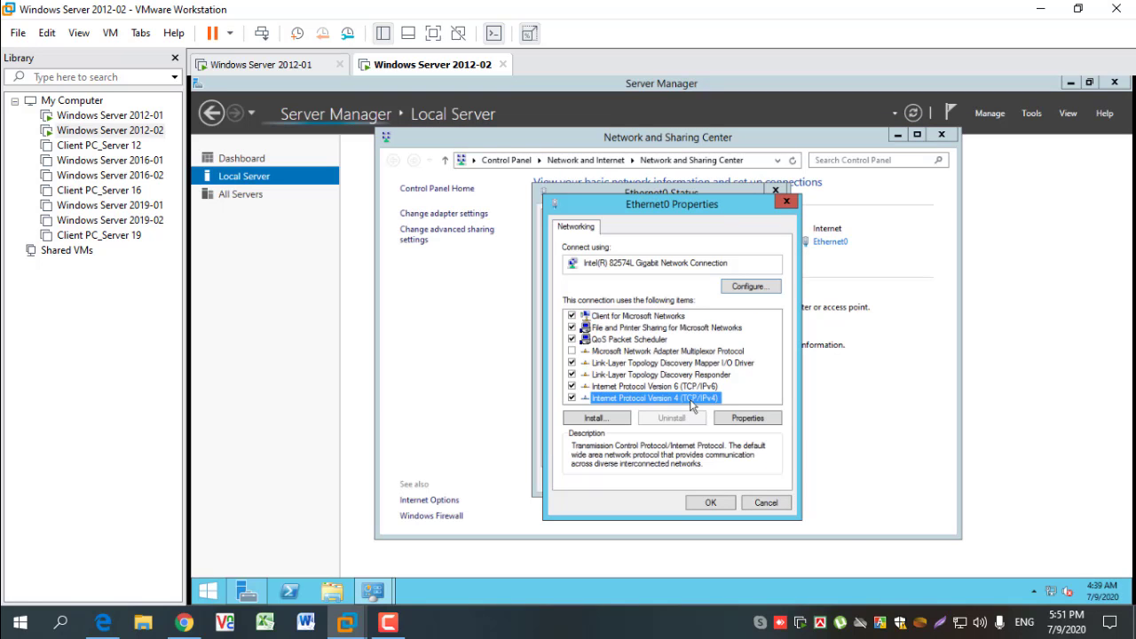
pyautogui.click(747, 417)
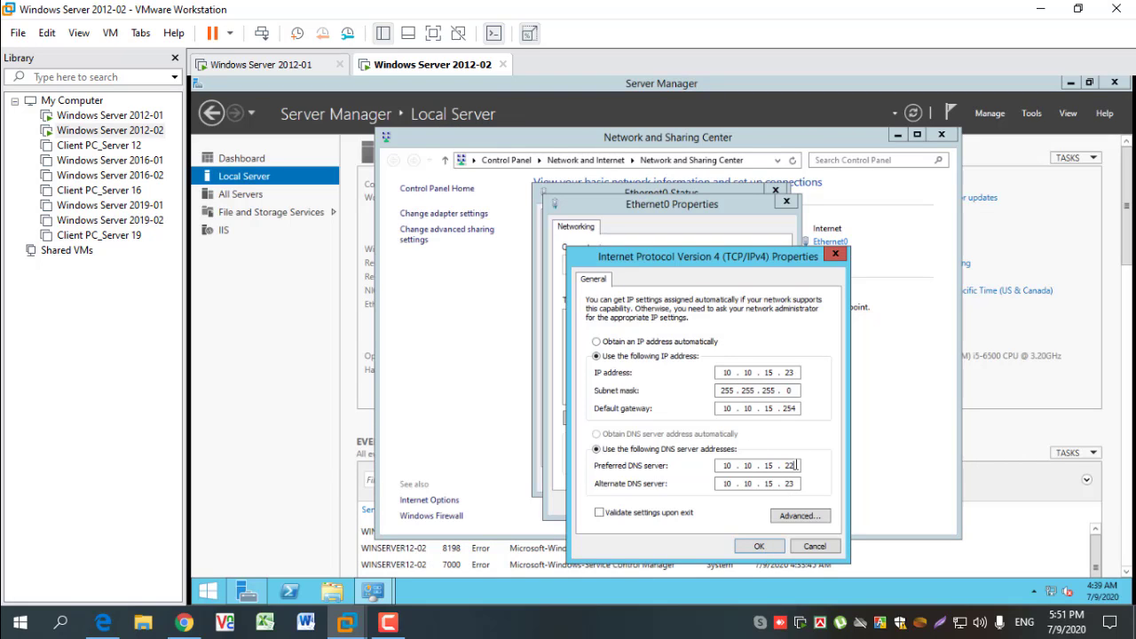
pyautogui.click(293, 66)
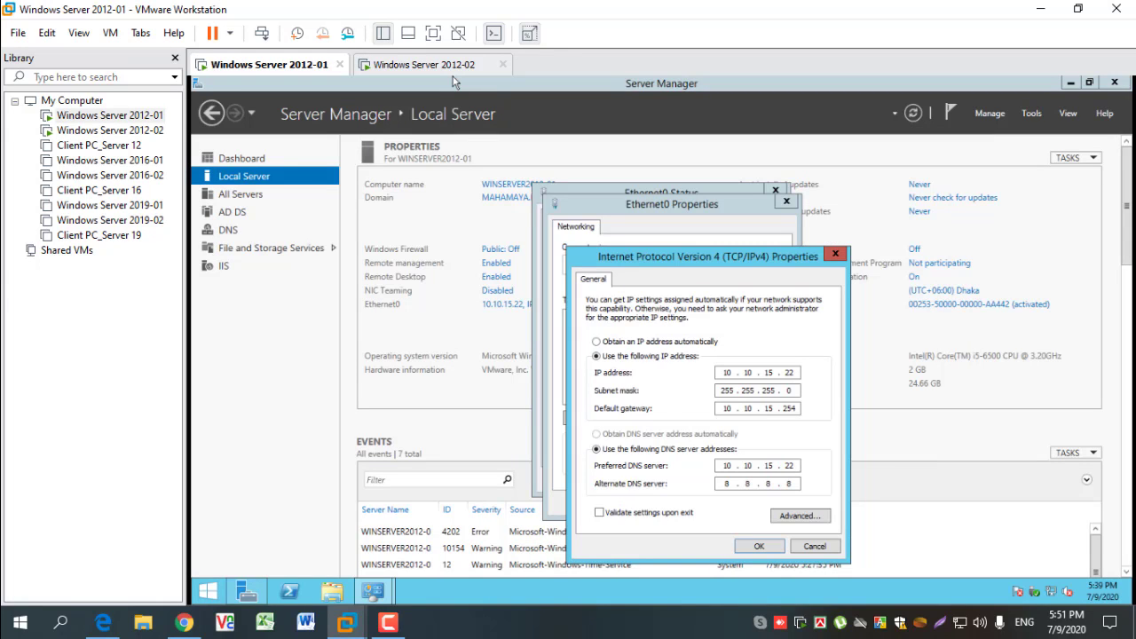
pyautogui.click(424, 66)
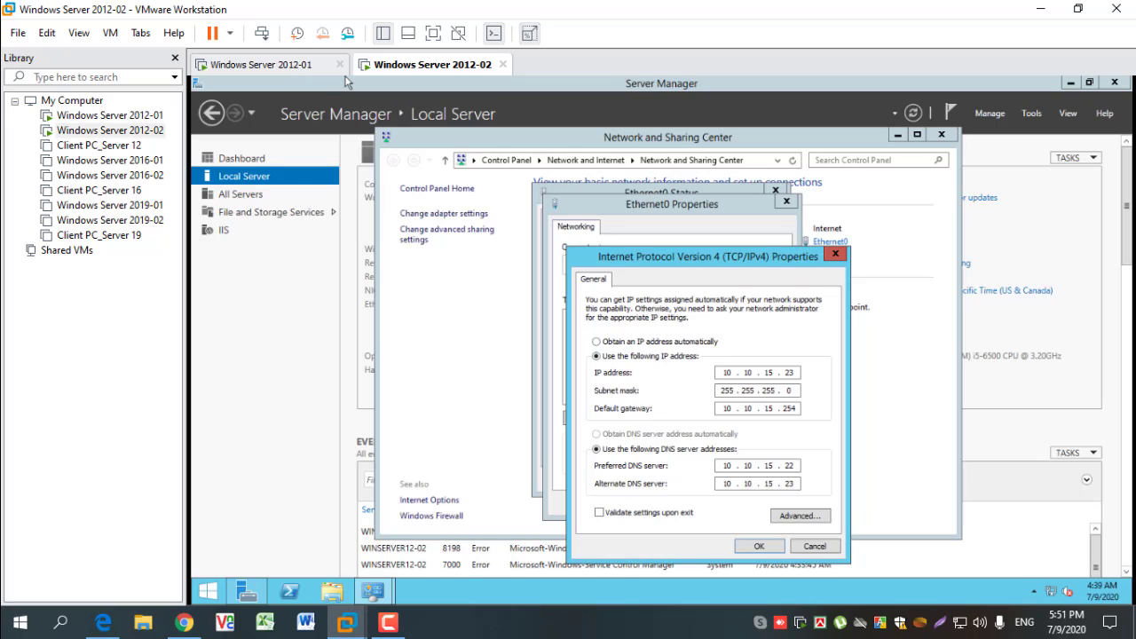
# - Accept the IPv4 settings on Windows Server 2012-02, close its network windows, and refresh the Local Server page
pyautogui.click(763, 546)
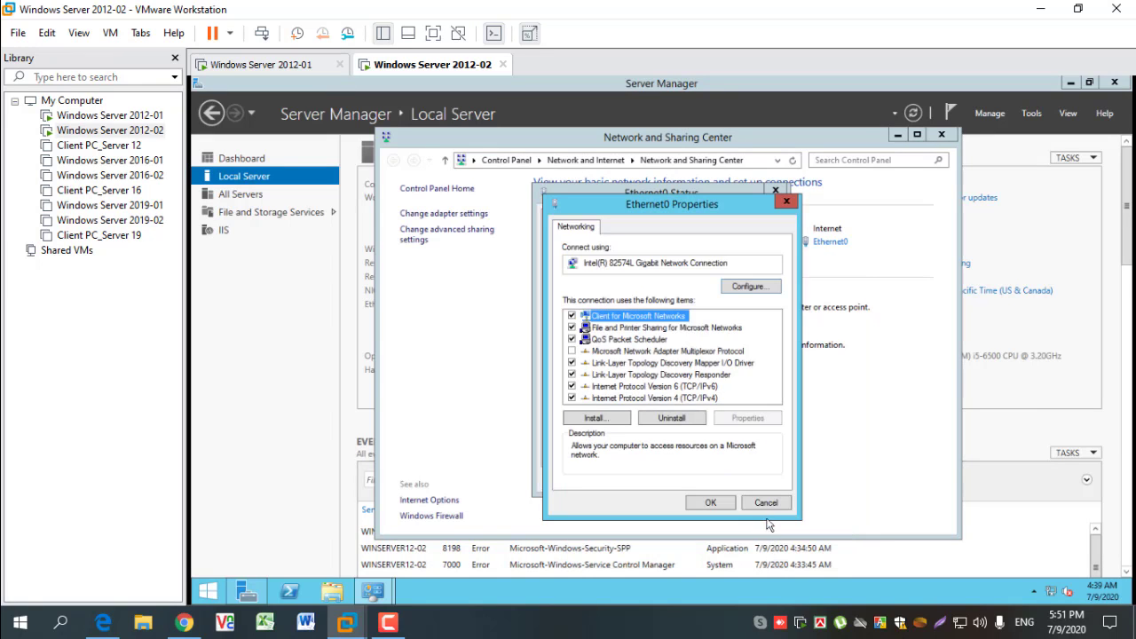
pyautogui.click(723, 503)
pyautogui.click(764, 485)
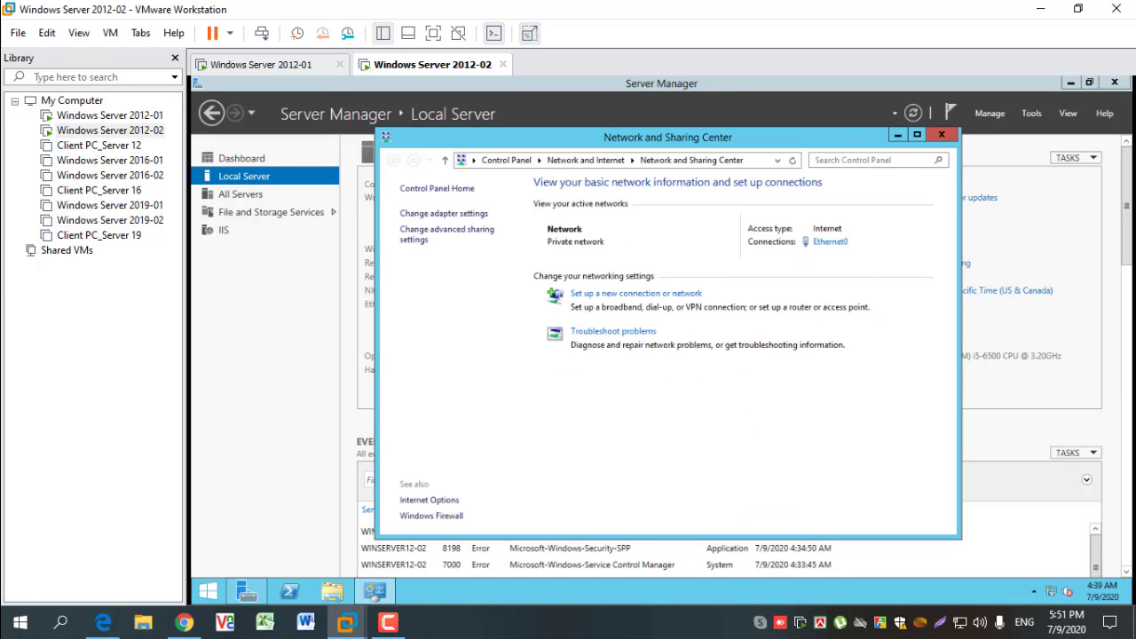
pyautogui.click(943, 136)
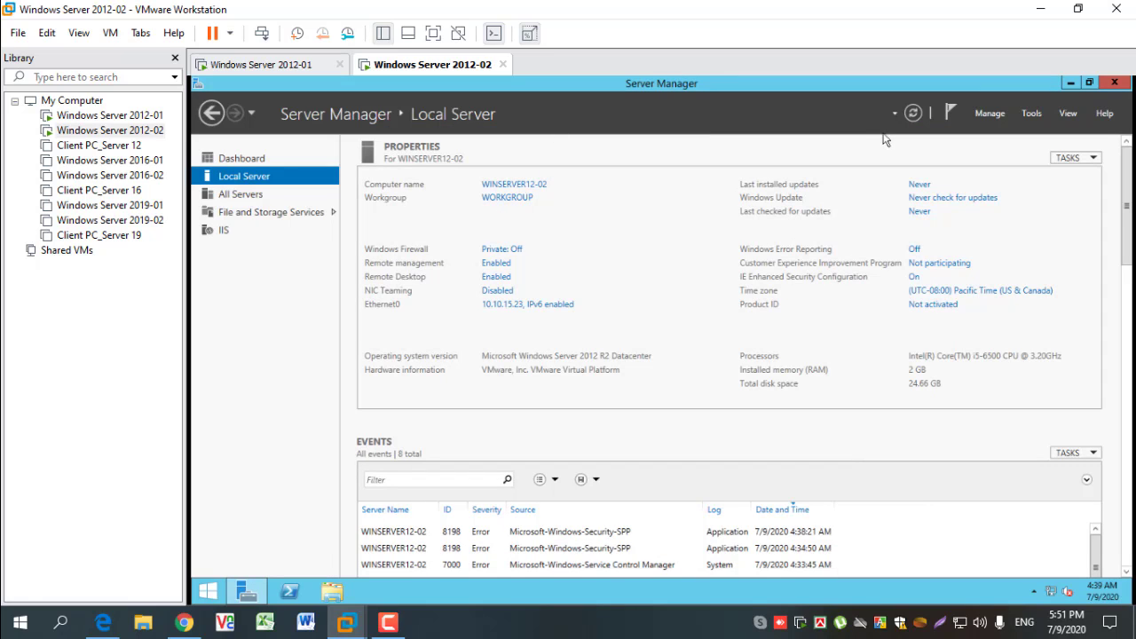
pyautogui.click(915, 113)
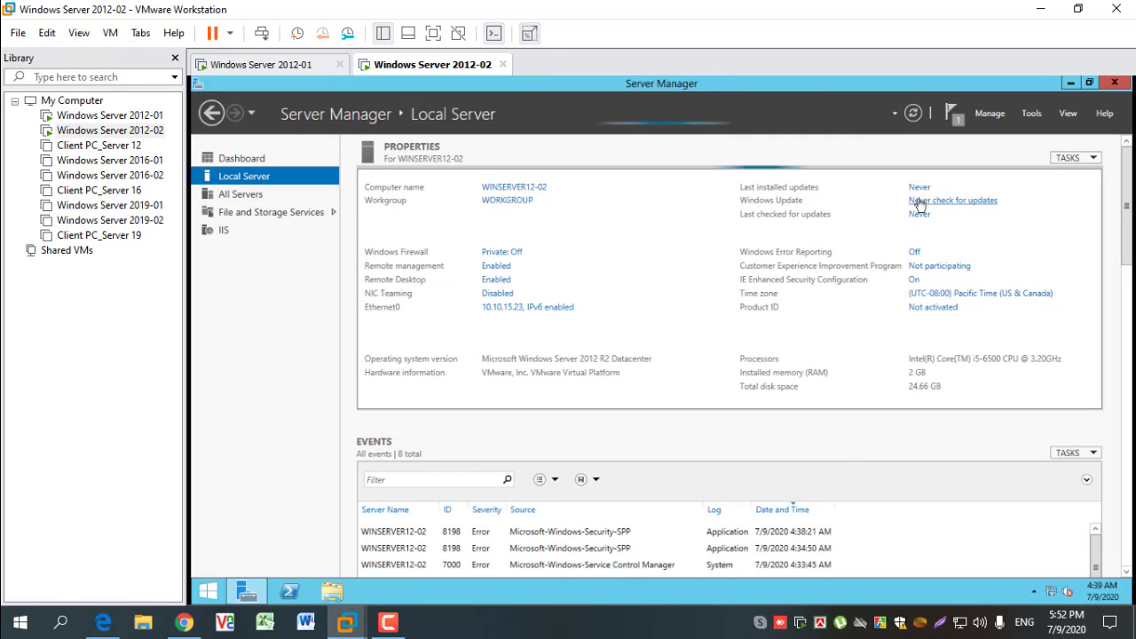
# - Close Server Manager on Windows Server 2012-02 and open the computer's System information from This PC in a maximized window
pyautogui.click(1113, 81)
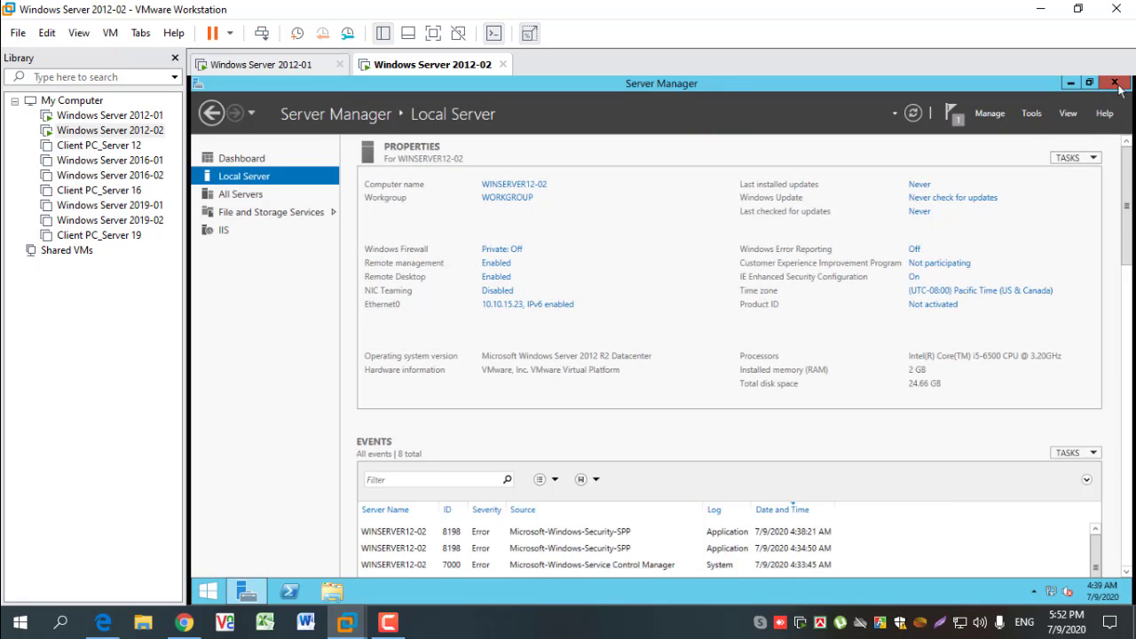
pyautogui.click(331, 598)
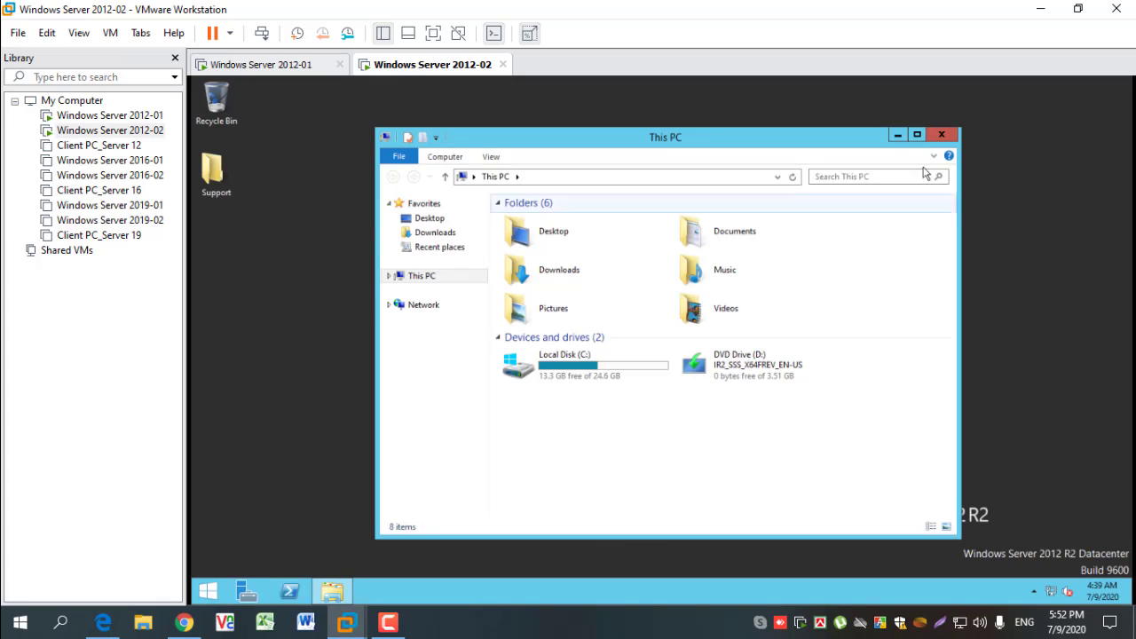
pyautogui.click(917, 135)
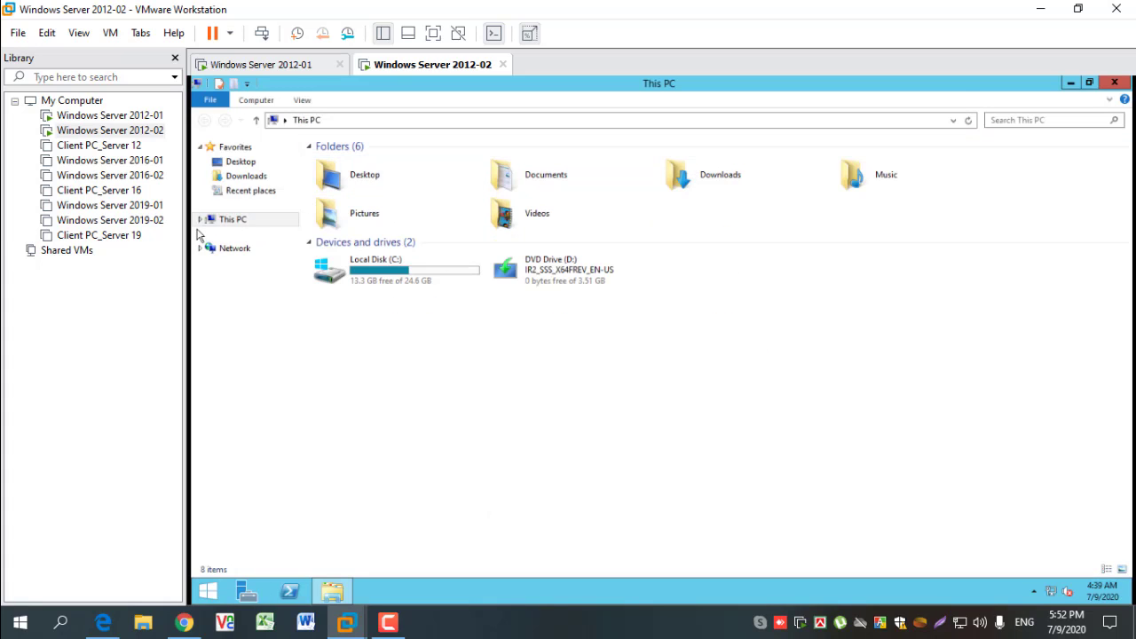
pyautogui.click(229, 219)
pyautogui.rightClick(222, 221)
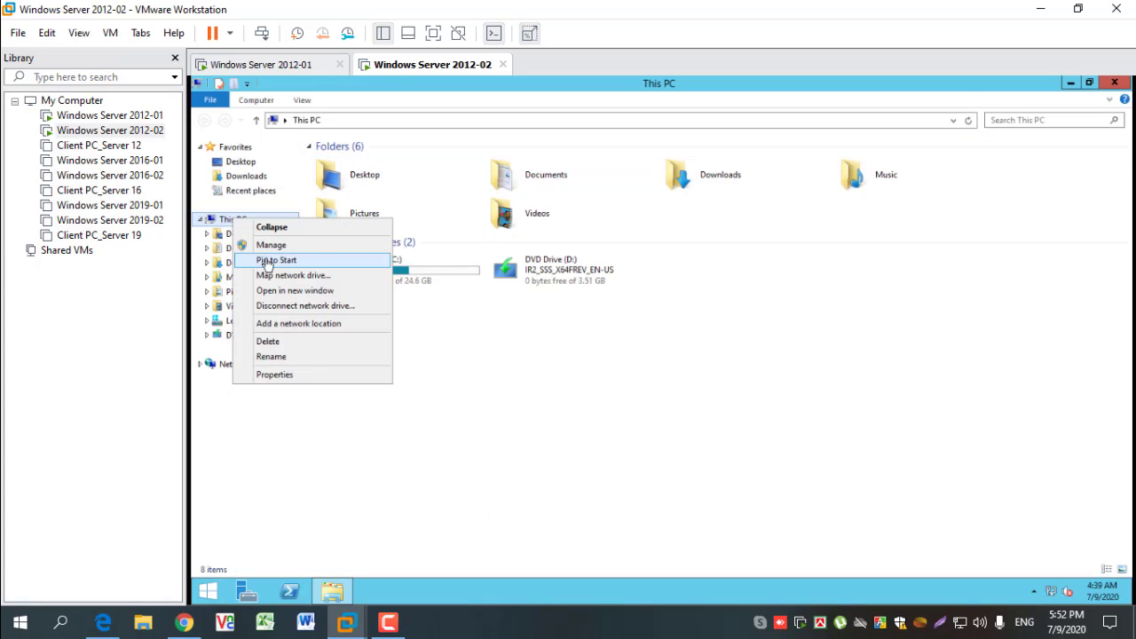
pyautogui.click(307, 375)
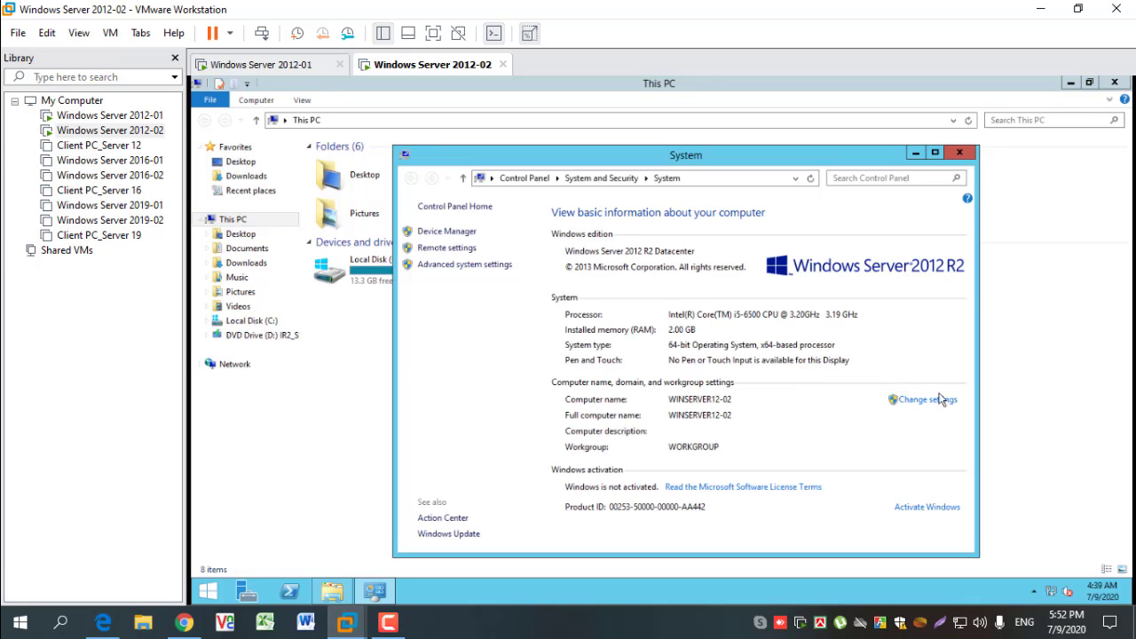
pyautogui.click(935, 154)
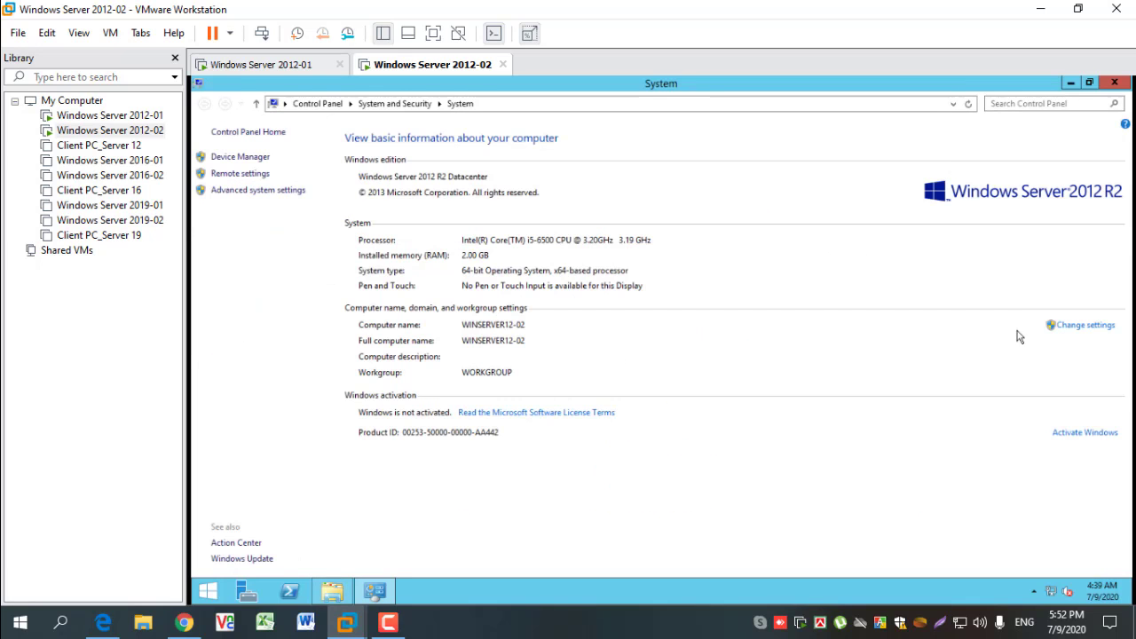
# - Change WINSERVER12-02's membership from workgroup to the domain MAHAMAYA.LOCAL and submit the change
pyautogui.click(1082, 326)
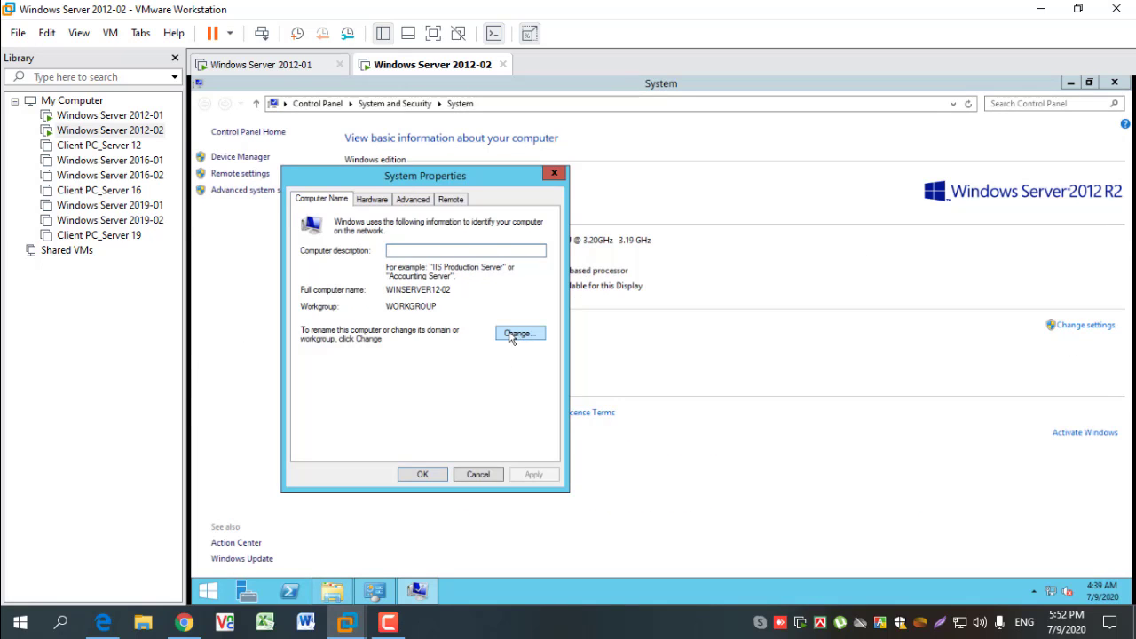
pyautogui.click(516, 334)
pyautogui.click(375, 279)
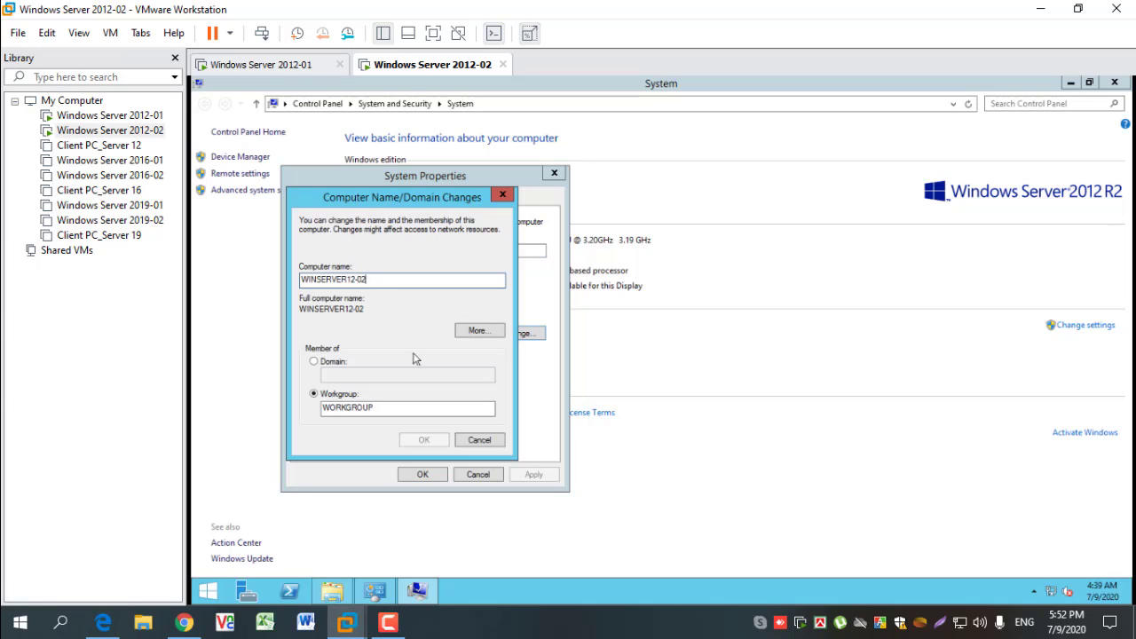
pyautogui.click(339, 362)
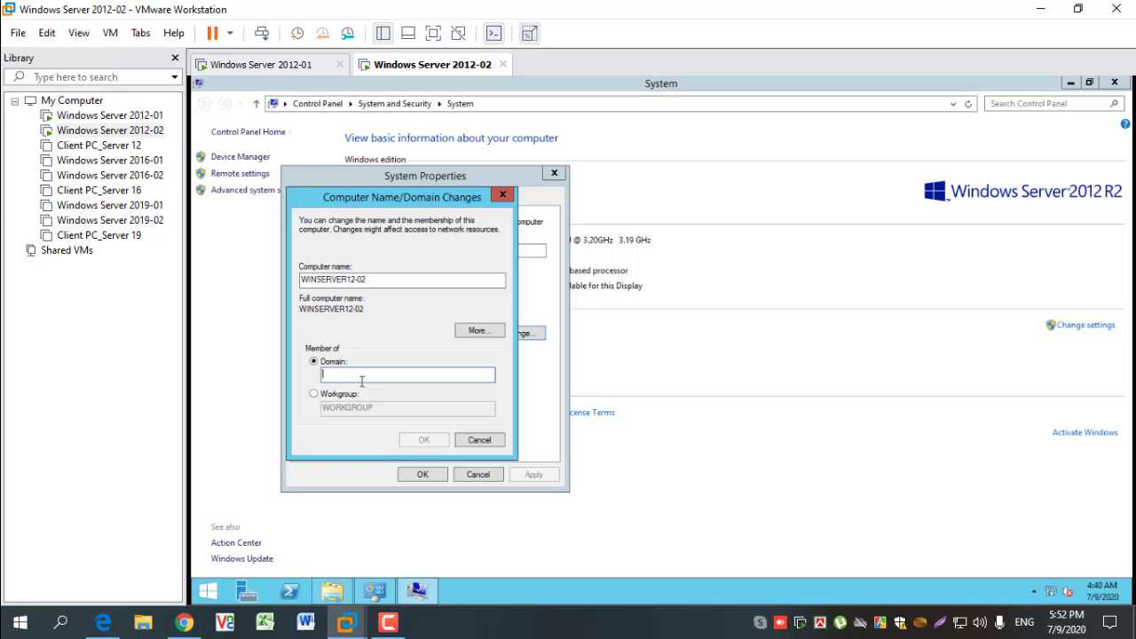
pyautogui.write('MAHAMAYA')
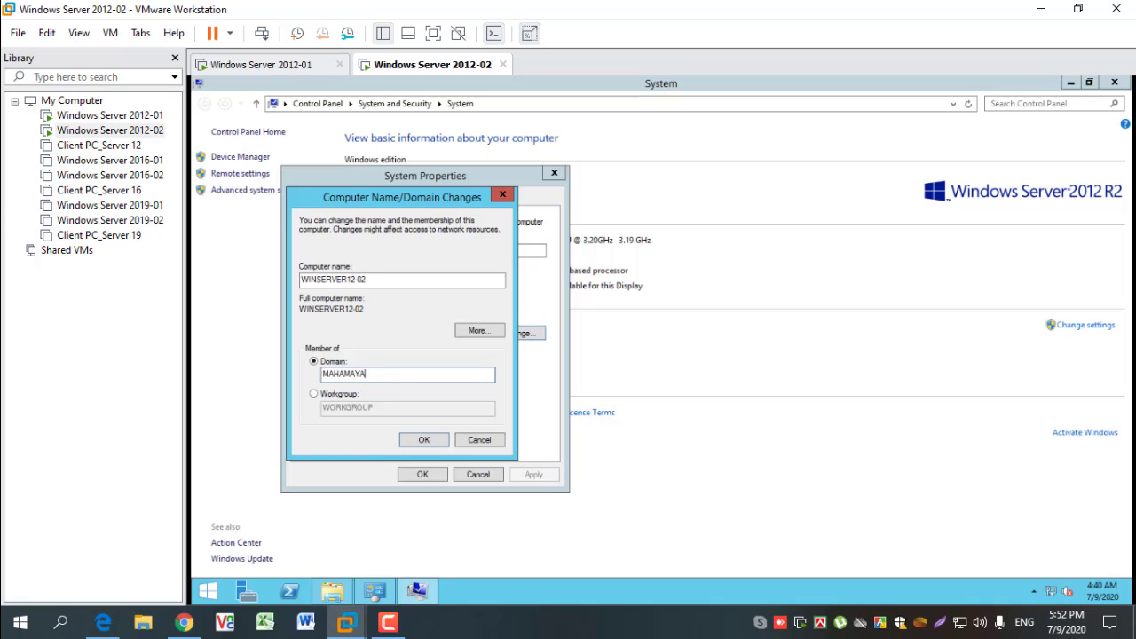
pyautogui.write('.LOCAL')
pyautogui.press('Return')
# - Authorize the domain join as administrator with the account password and acknowledge the welcome message
pyautogui.write('administrator')
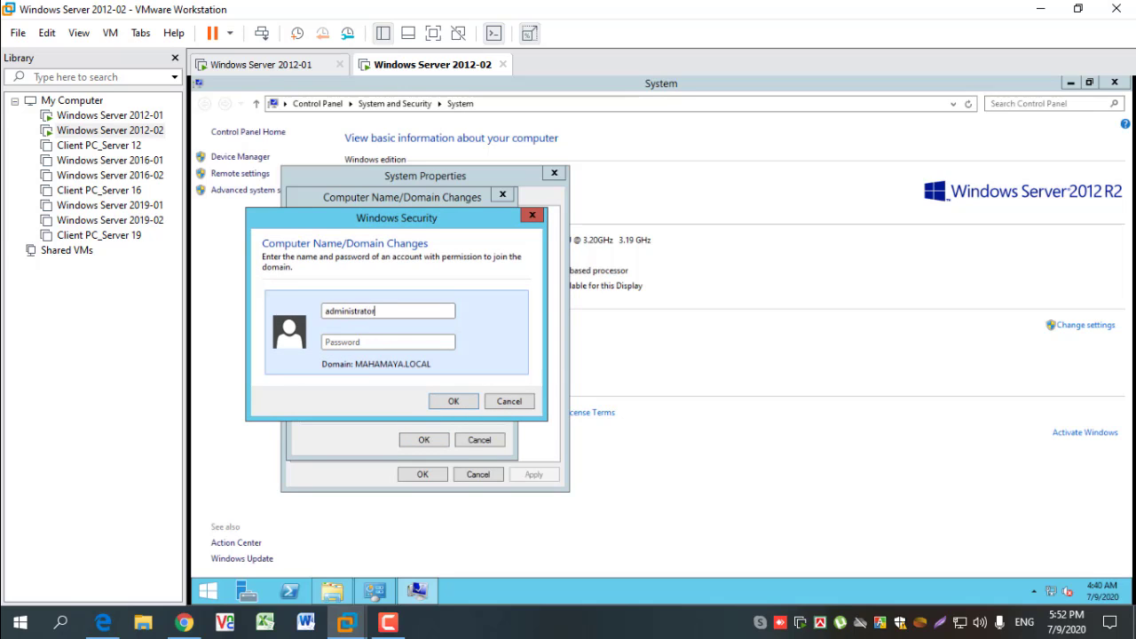
pyautogui.write('•')
pyautogui.press('Return')
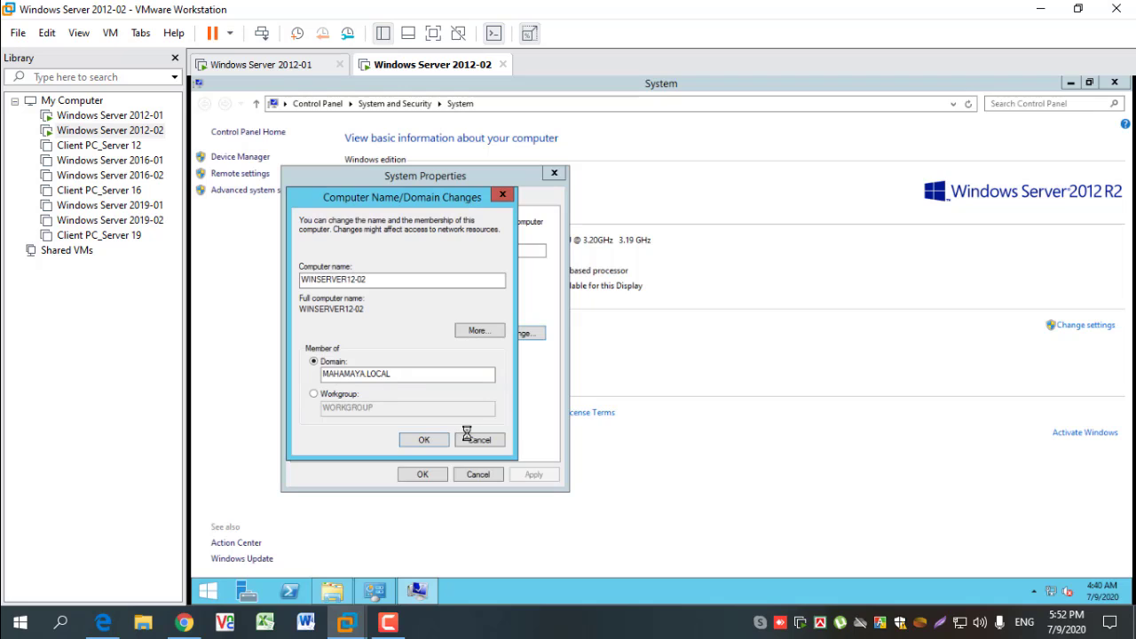
pyautogui.click(726, 387)
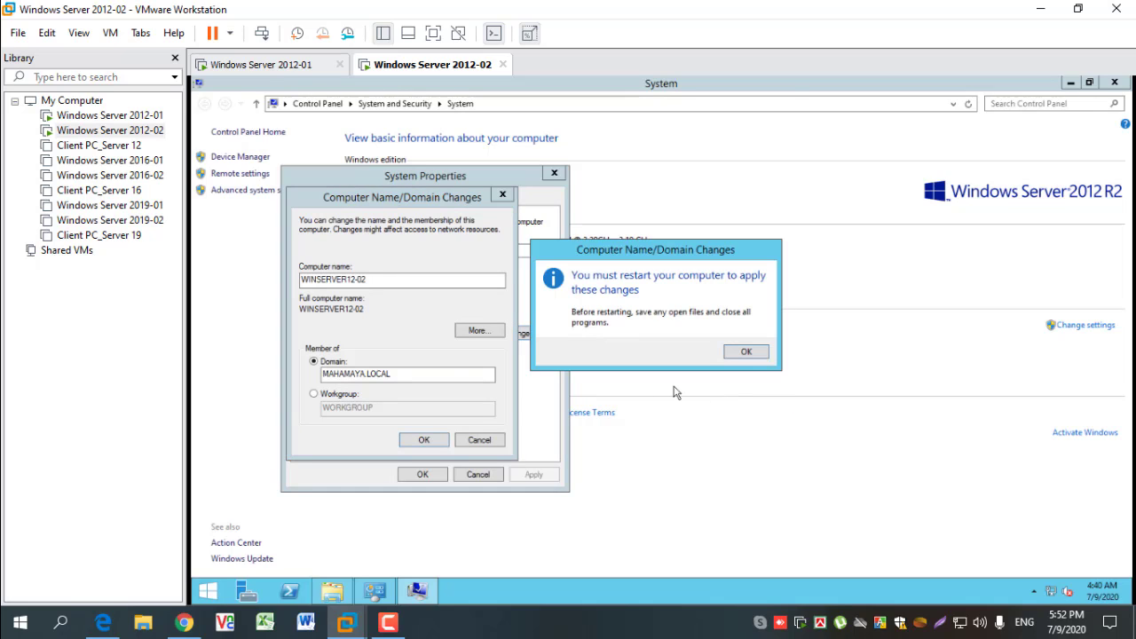
# - Accept the computer name and domain changes and restart Windows Server 2012-02 immediately
pyautogui.click(744, 357)
pyautogui.click(429, 475)
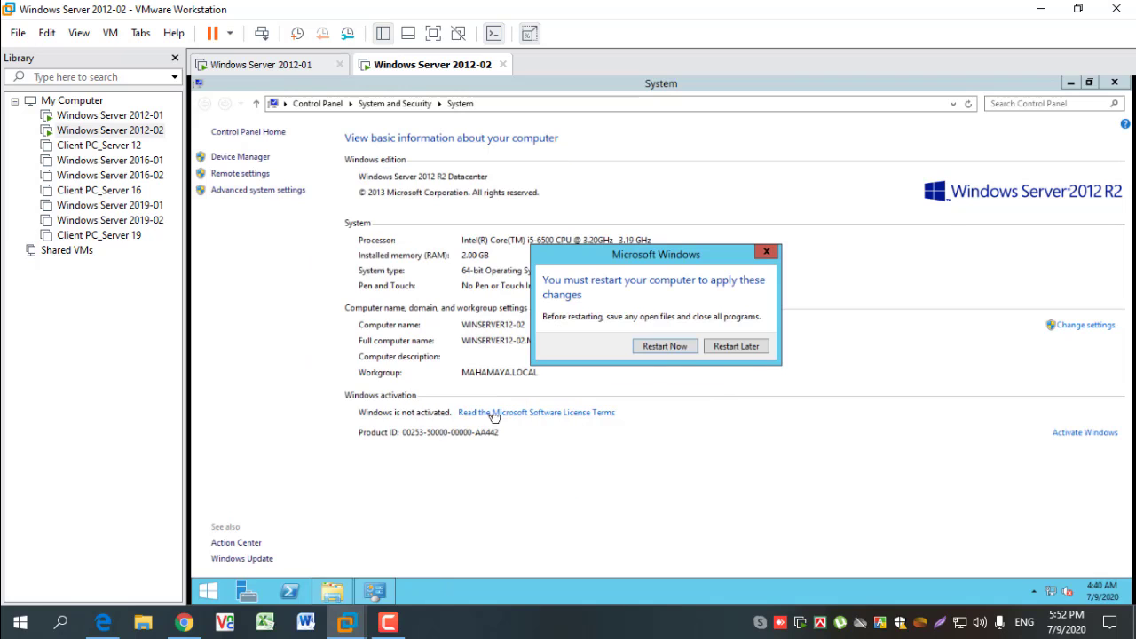
pyautogui.click(686, 350)
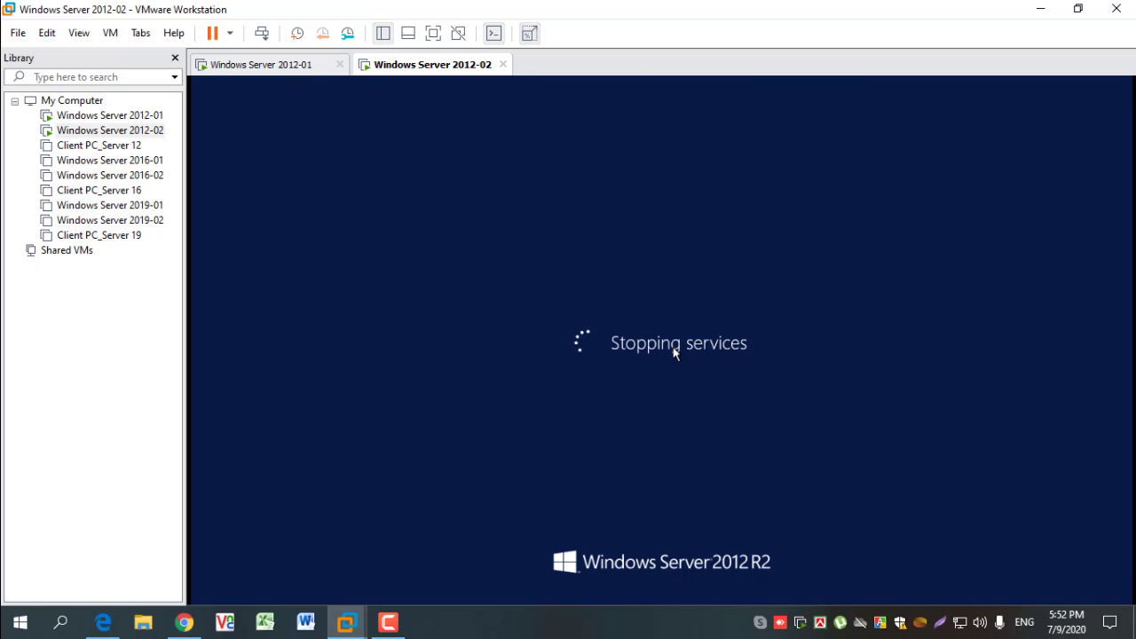
# - Switch to the Windows Server 2012-01 virtual machine and close its IPv4, Ethernet0 Properties and Ethernet0 Status windows
pyautogui.click(276, 76)
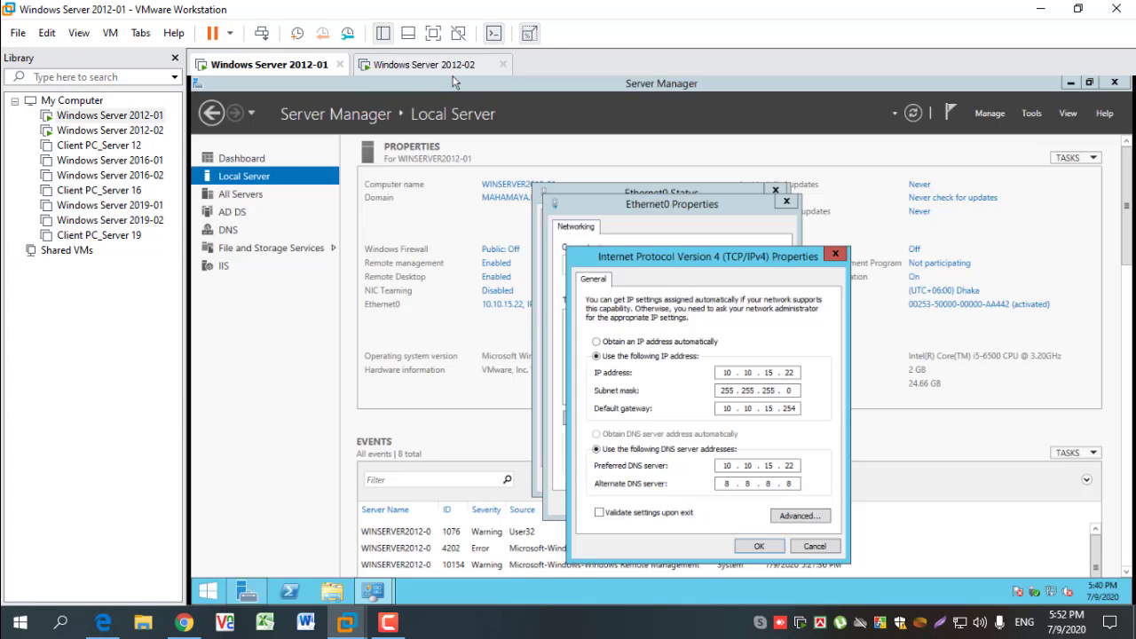
pyautogui.click(835, 254)
pyautogui.click(786, 200)
pyautogui.click(773, 191)
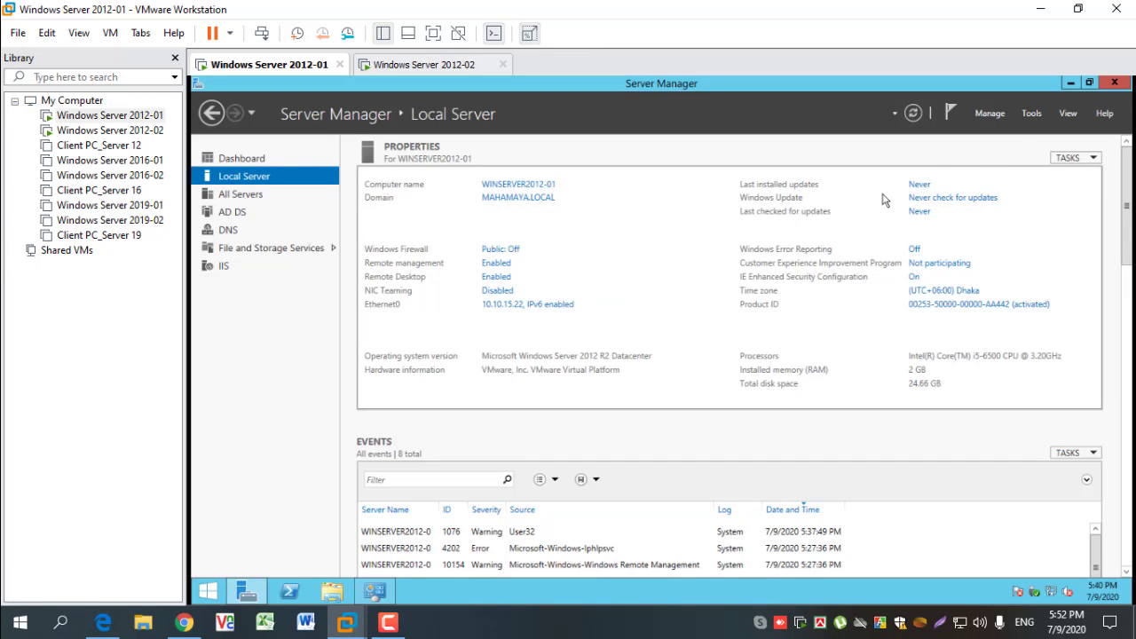
# - Launch Active Directory Sites and Services and Active Directory Users and Computers, returning to the Sites and Services console
pyautogui.click(1033, 114)
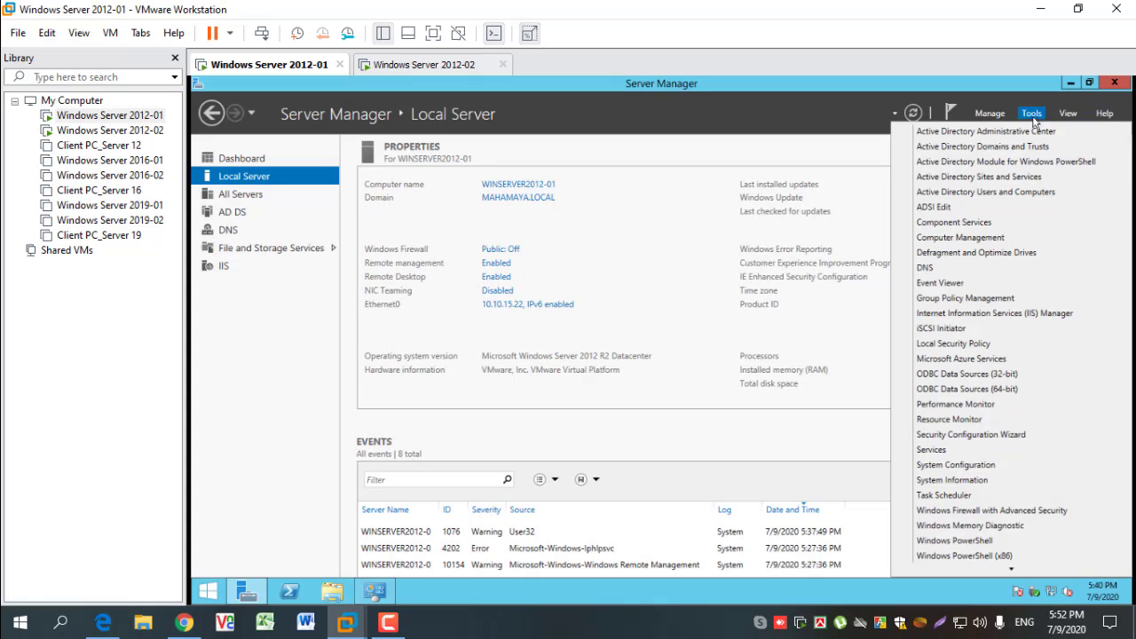
pyautogui.click(998, 177)
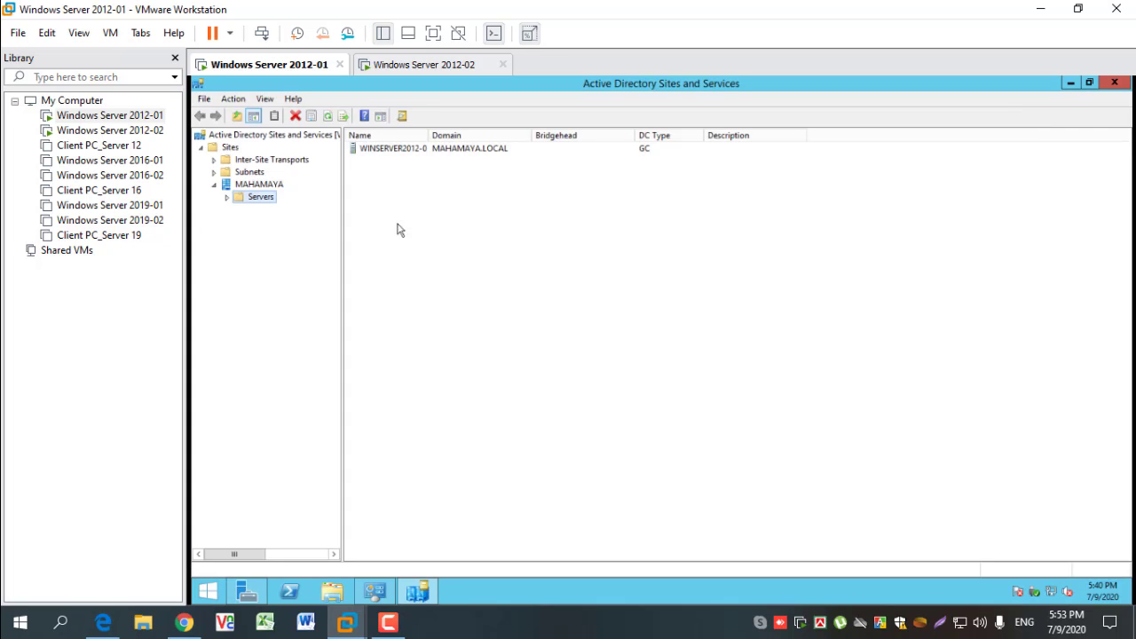
pyautogui.click(250, 591)
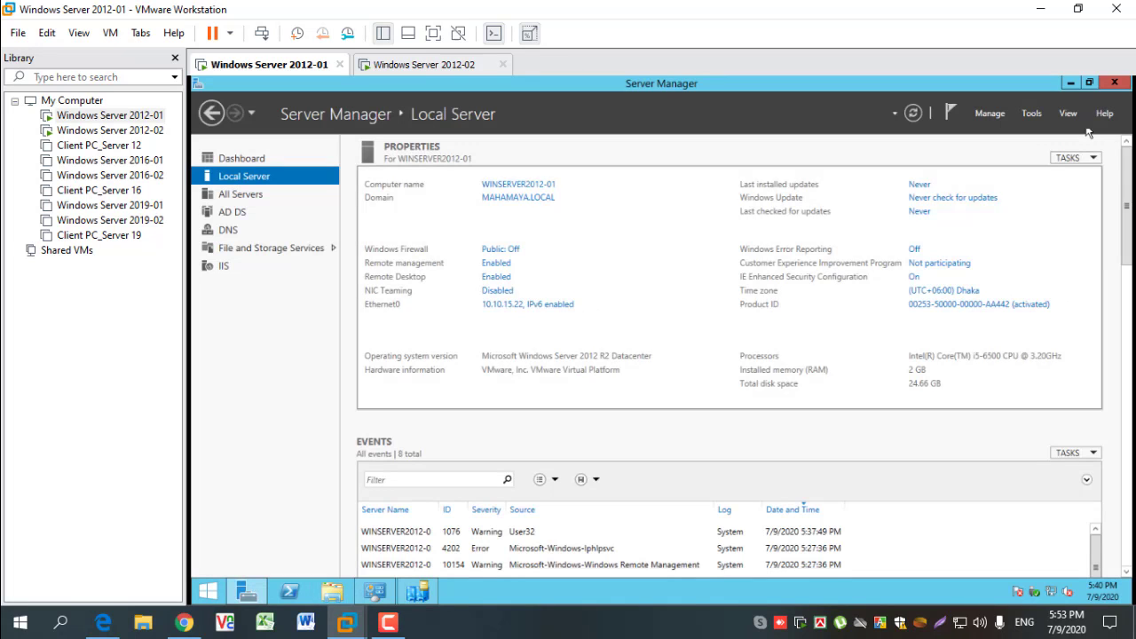
pyautogui.click(1031, 113)
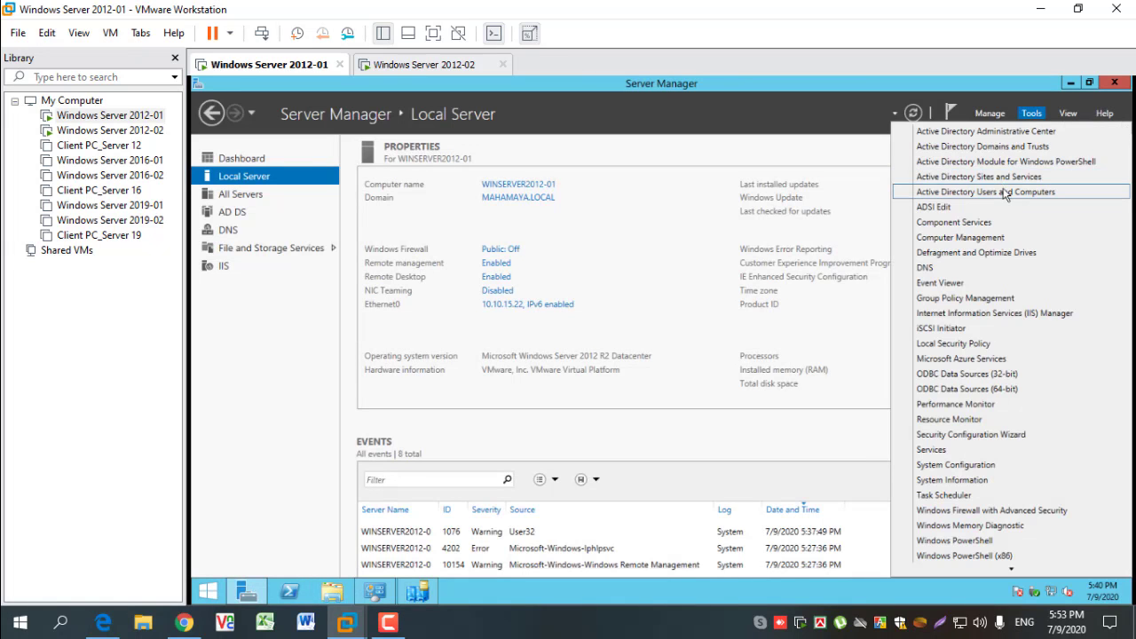
pyautogui.click(1001, 192)
pyautogui.click(417, 594)
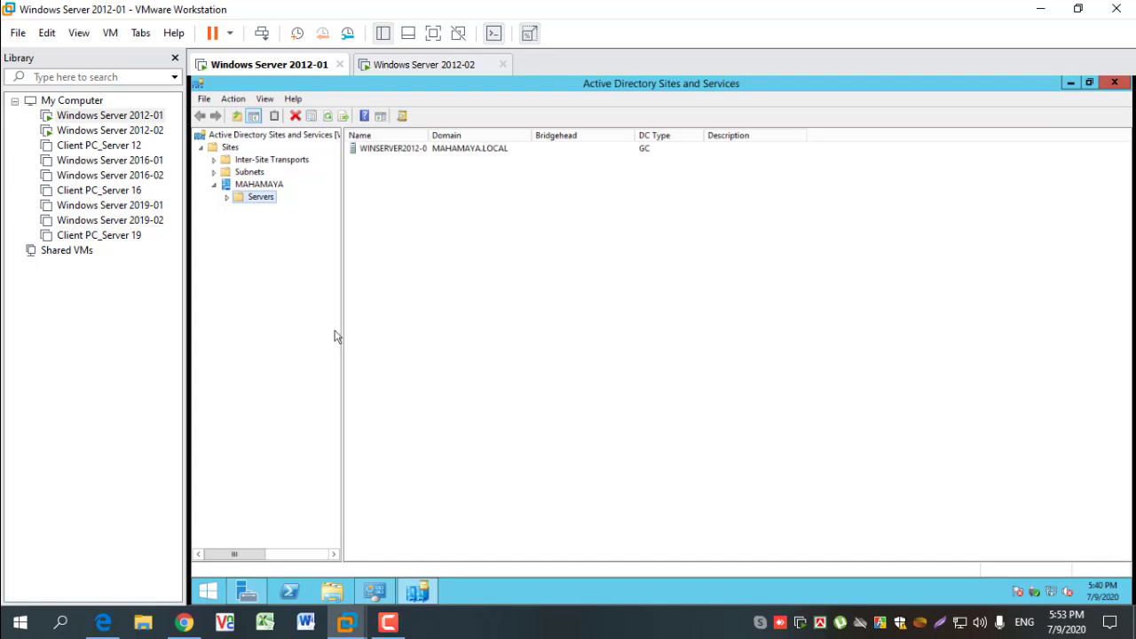
# - Expand the Servers folder and its server under the MAHAMAYA site, then view the site's contents
pyautogui.click(227, 199)
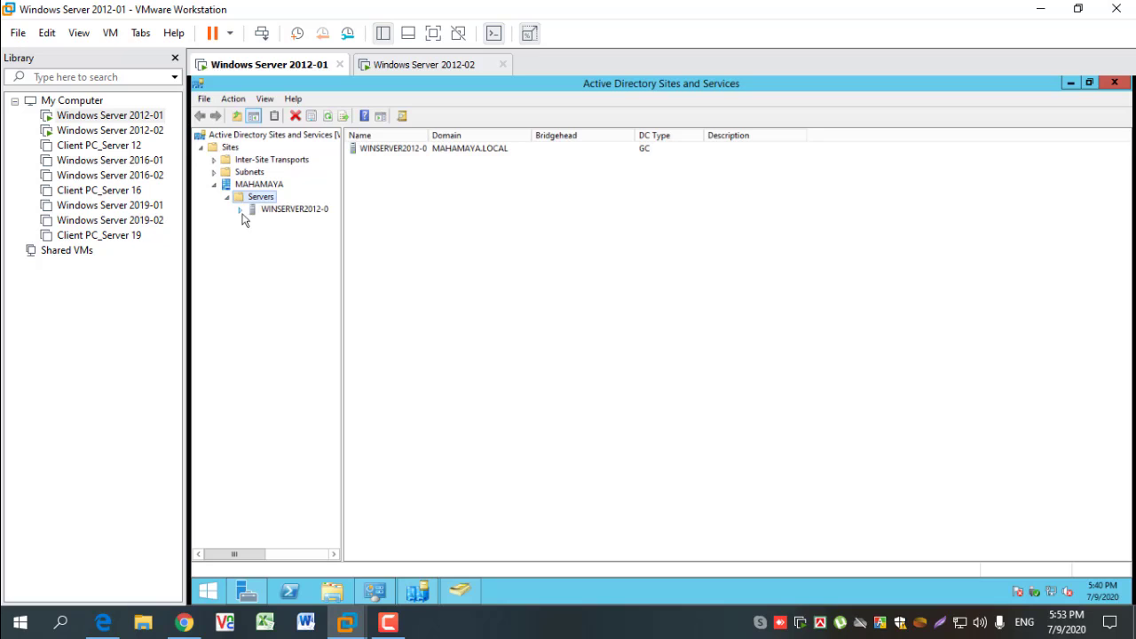
pyautogui.click(241, 211)
pyautogui.click(270, 209)
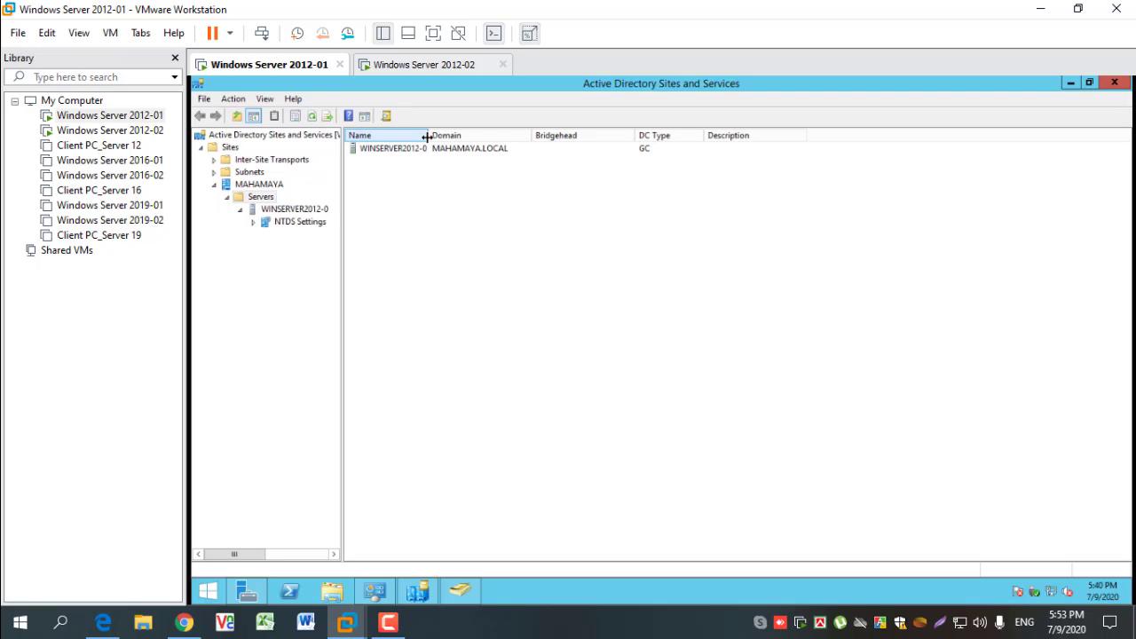
pyautogui.moveTo(428, 135); pyautogui.dragTo(431, 135)
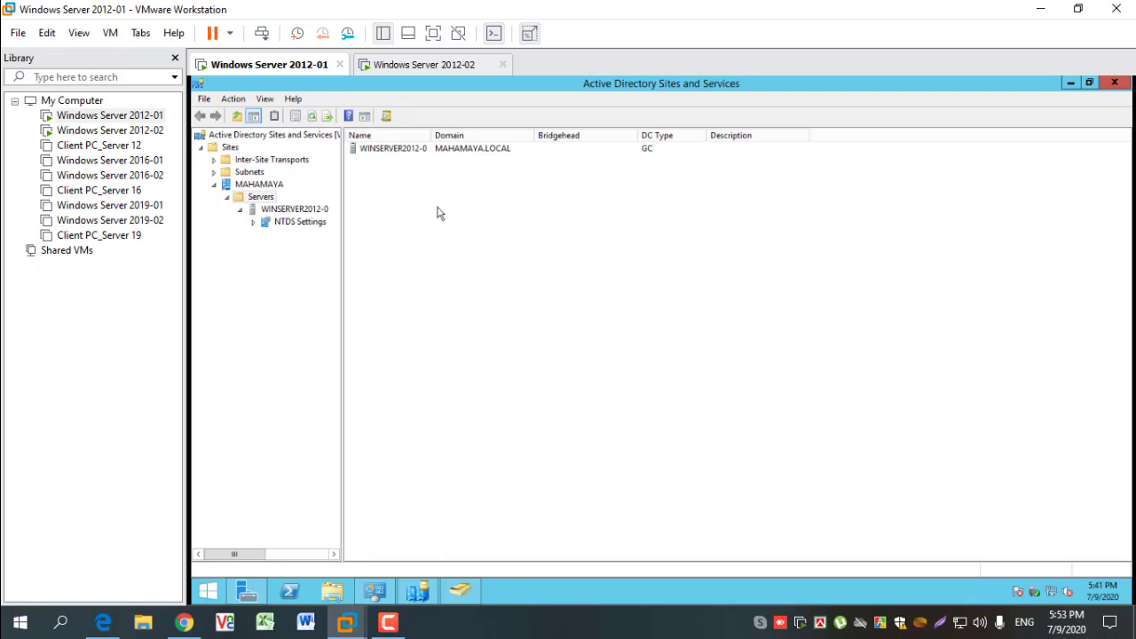
pyautogui.click(258, 185)
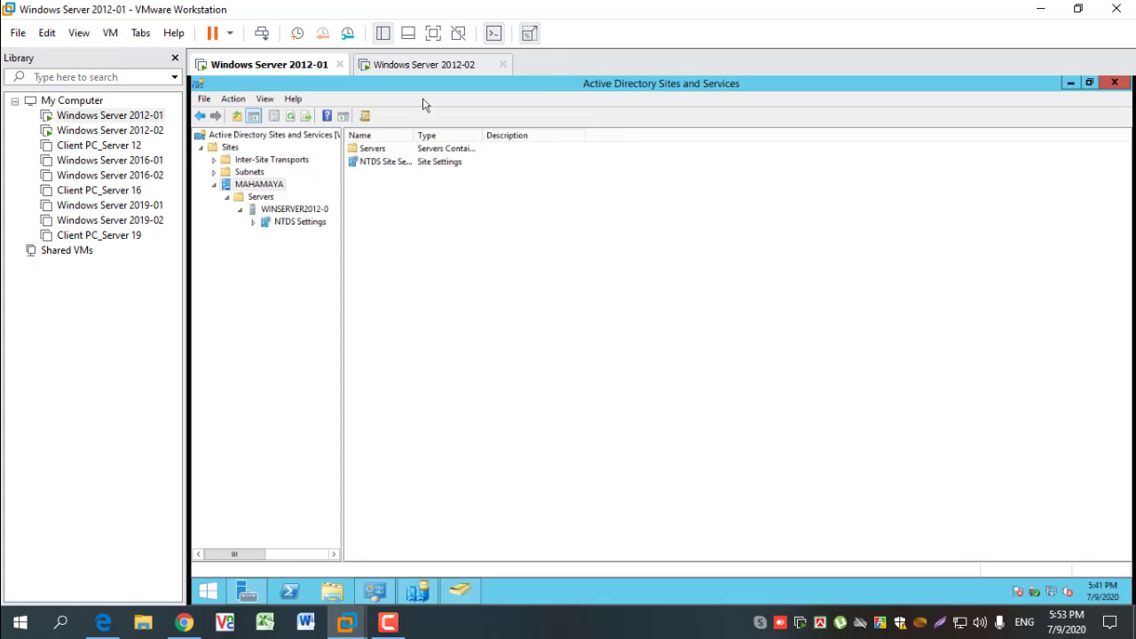
# - Expand MAHAMAYA.LOCAL in Active Directory Users and Computers and examine Groups, NewAge, Users, Domain Controllers and Computers
pyautogui.click(418, 592)
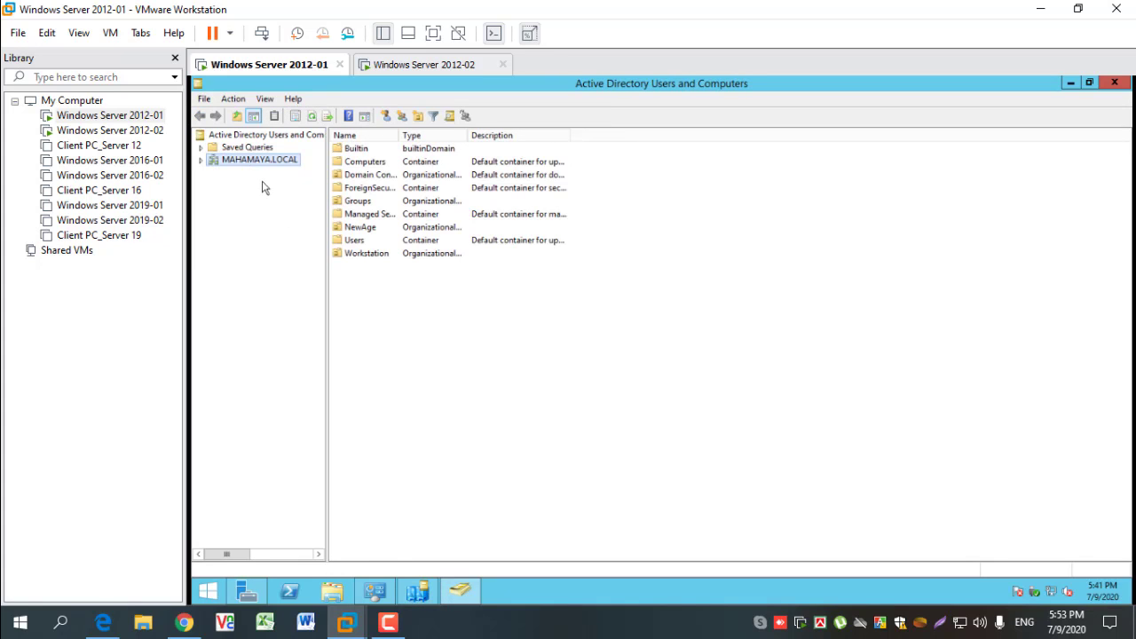
pyautogui.click(201, 160)
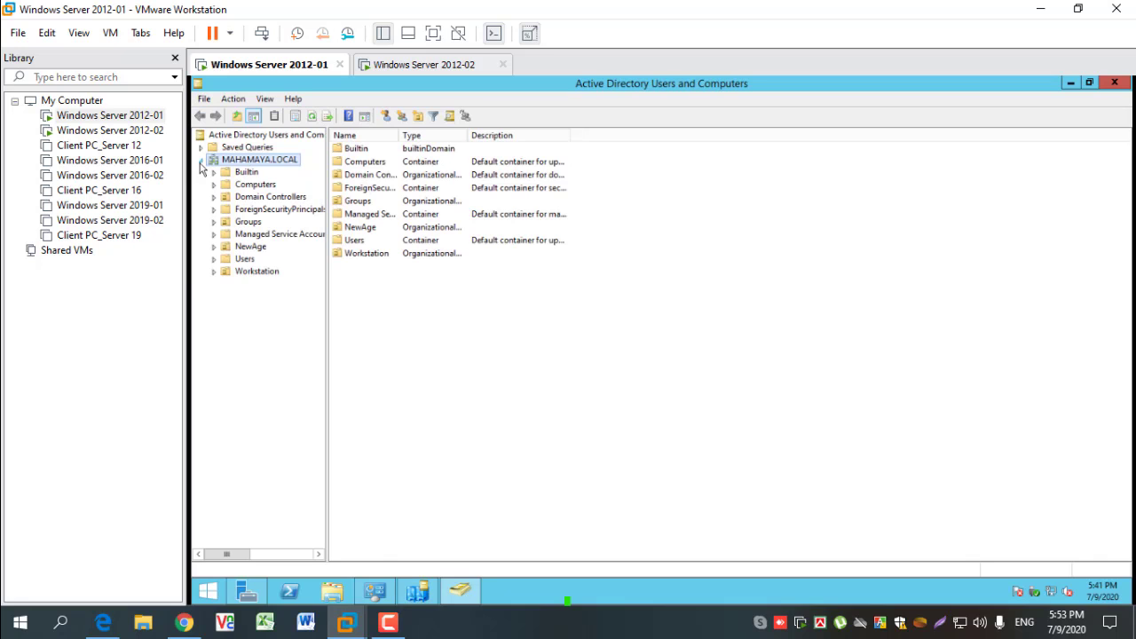
pyautogui.click(247, 222)
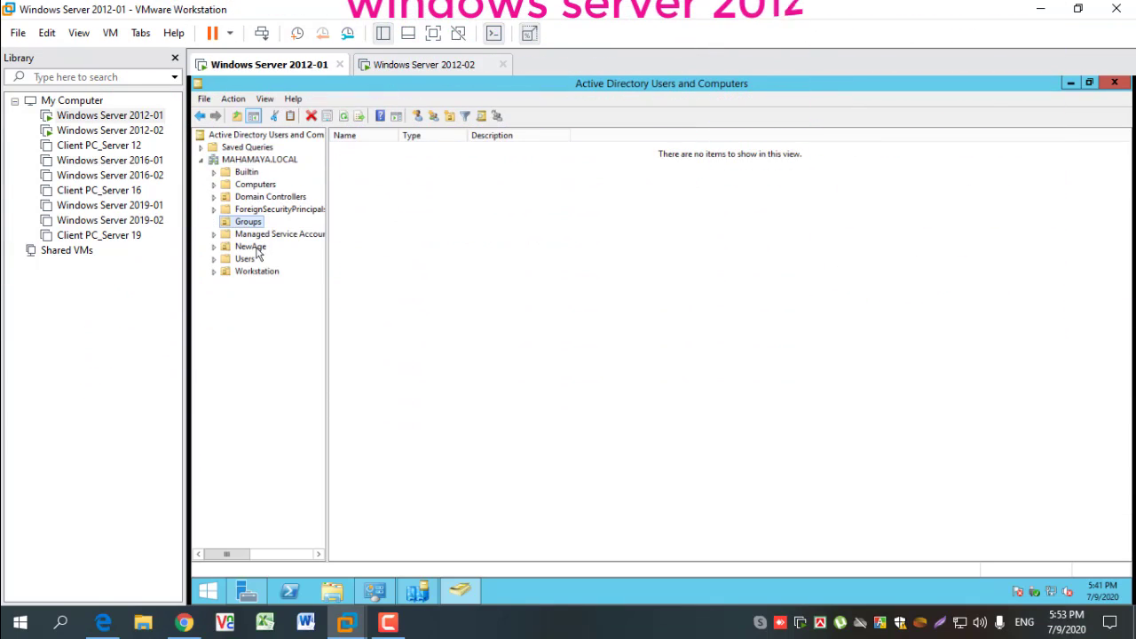
pyautogui.click(252, 247)
pyautogui.click(249, 260)
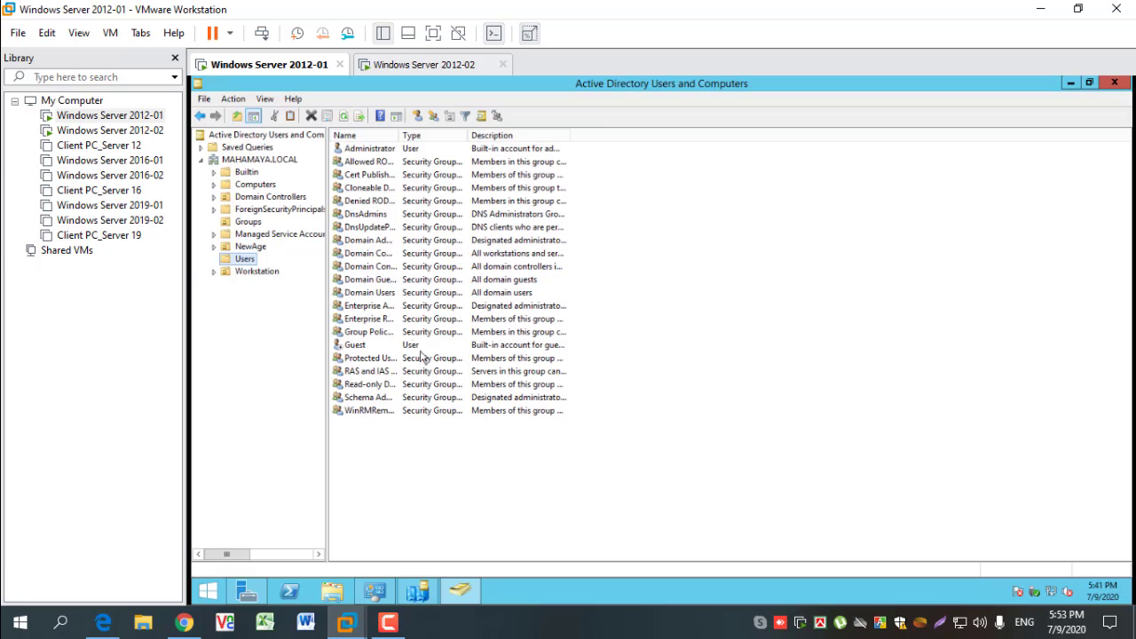
pyautogui.click(259, 197)
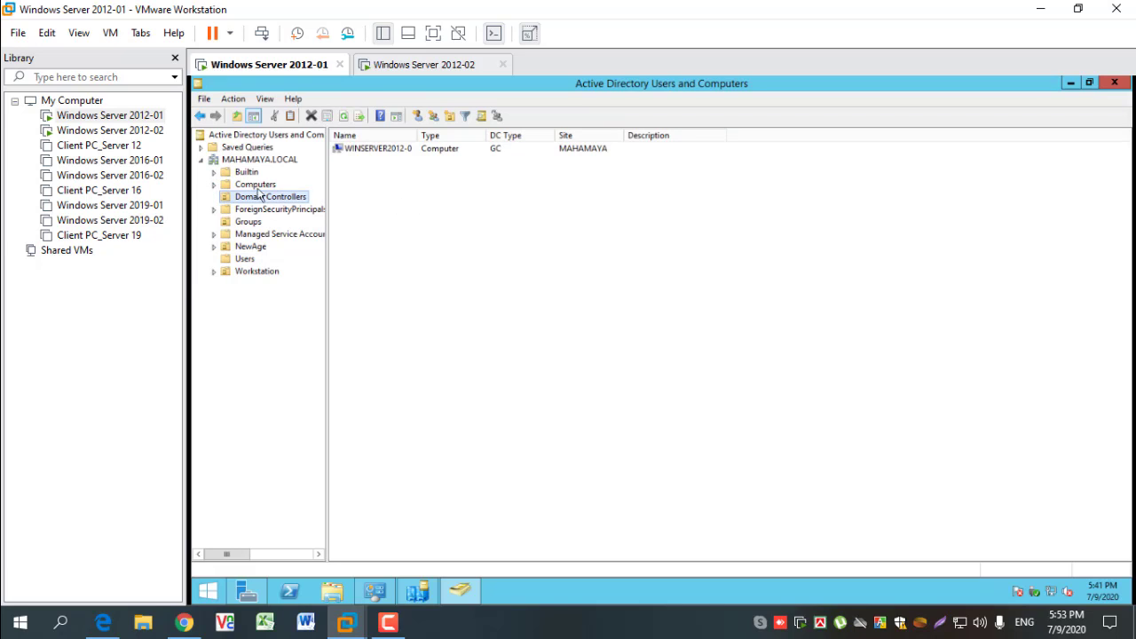
pyautogui.click(257, 184)
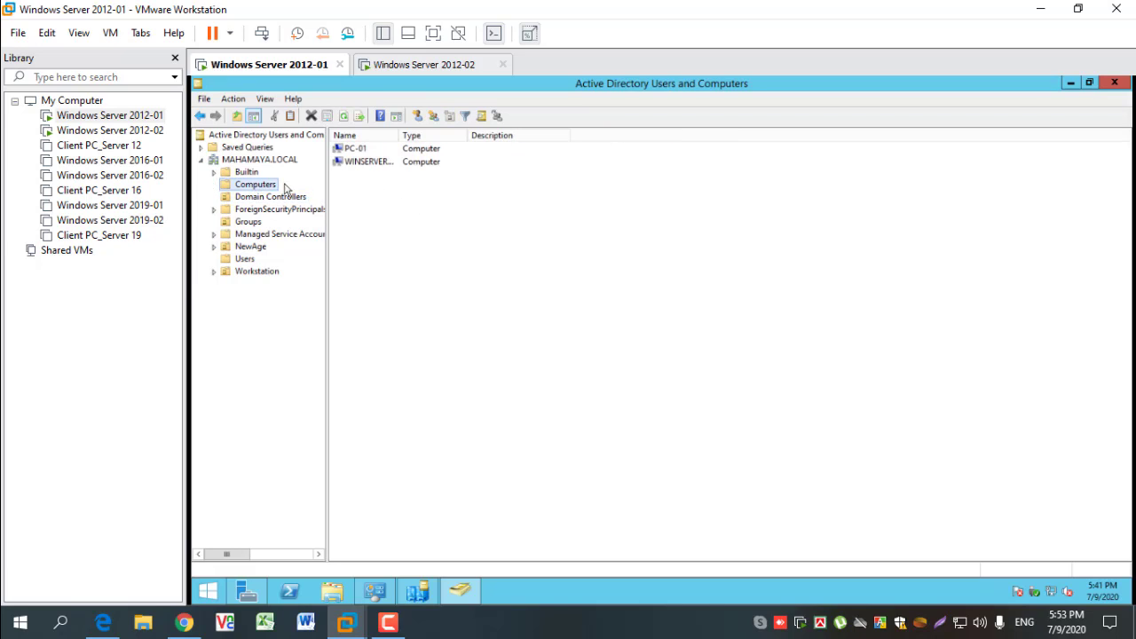
# - Fit the Name column to its contents and view WINSERVER12-02's general and operating system properties
pyautogui.doubleClick(399, 135)
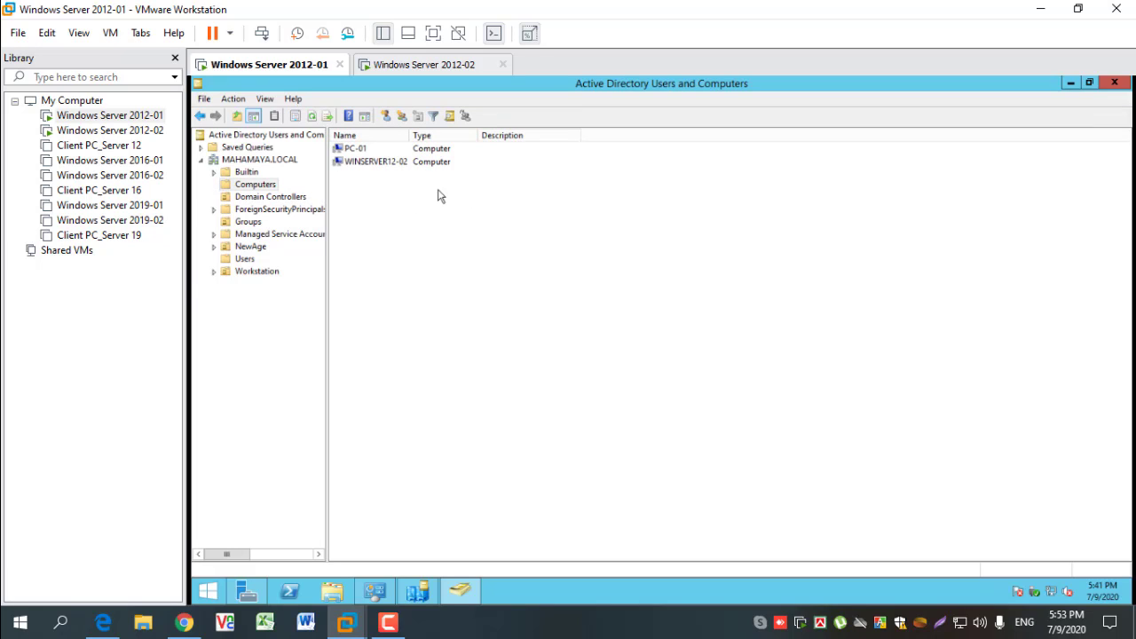
pyautogui.doubleClick(395, 165)
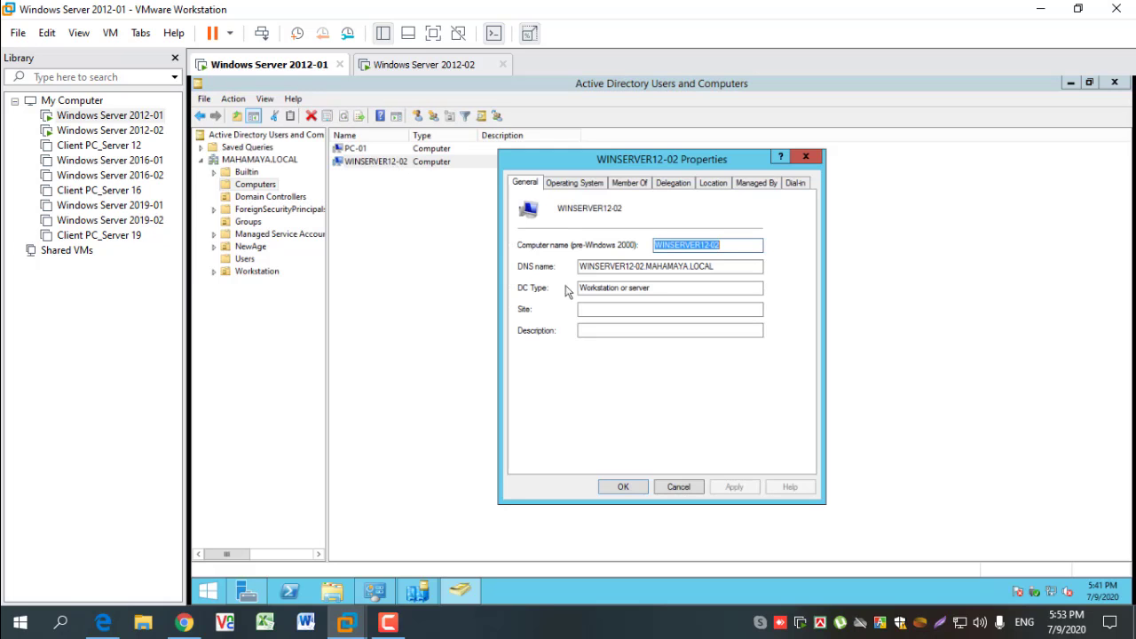
pyautogui.click(588, 182)
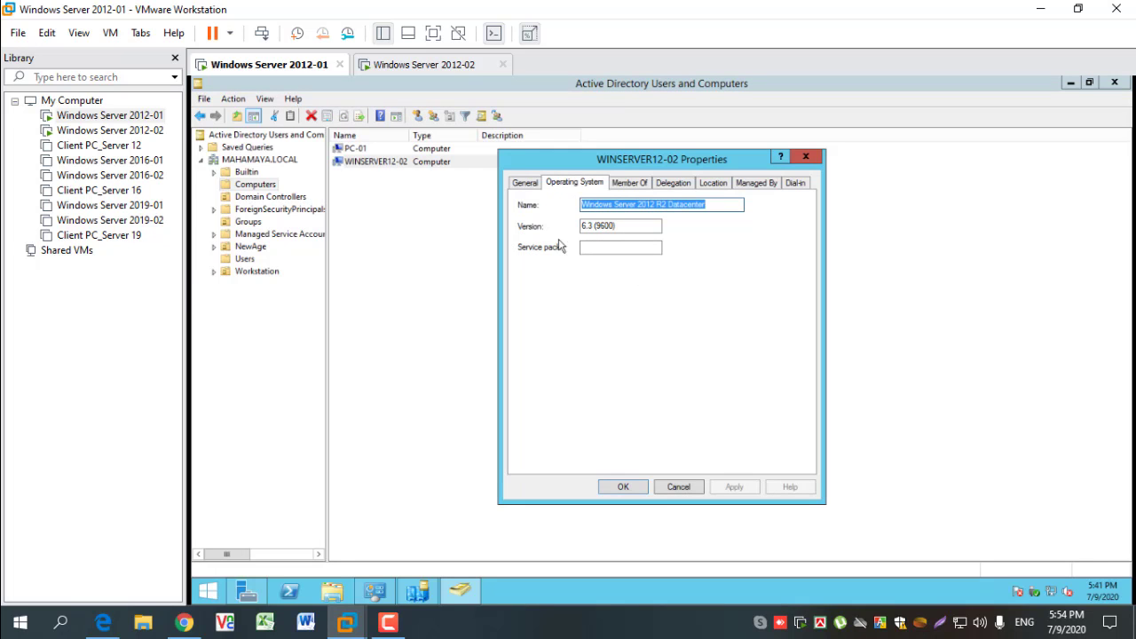
# - Close WINSERVER12-02's properties and choose to sign in to Windows Server 2012-02 as another user
pyautogui.click(717, 205)
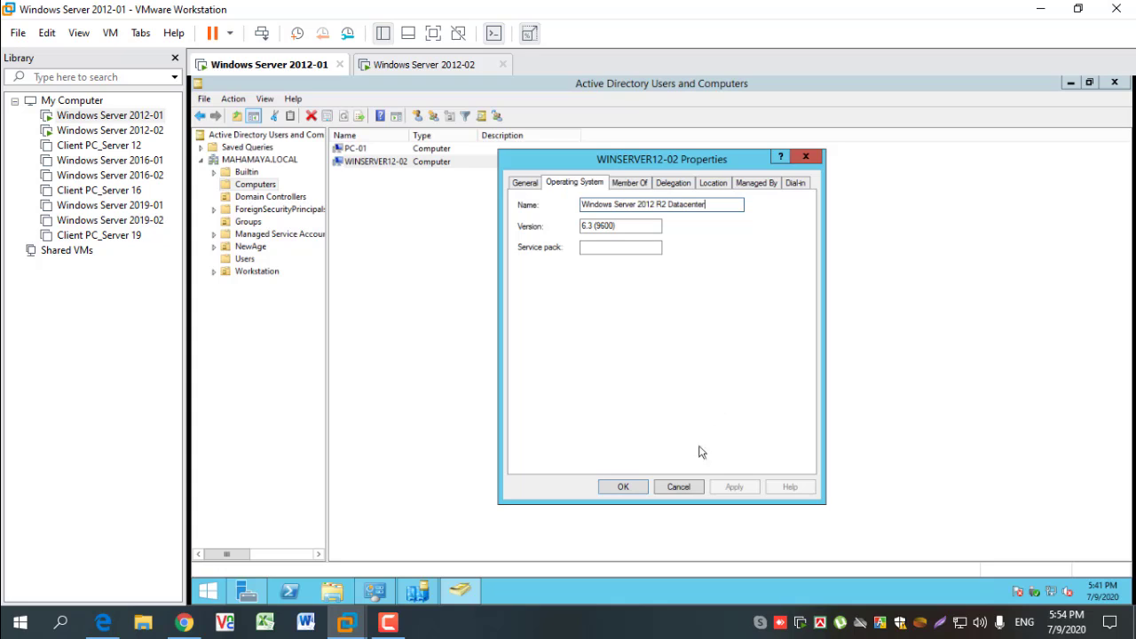
pyautogui.click(681, 486)
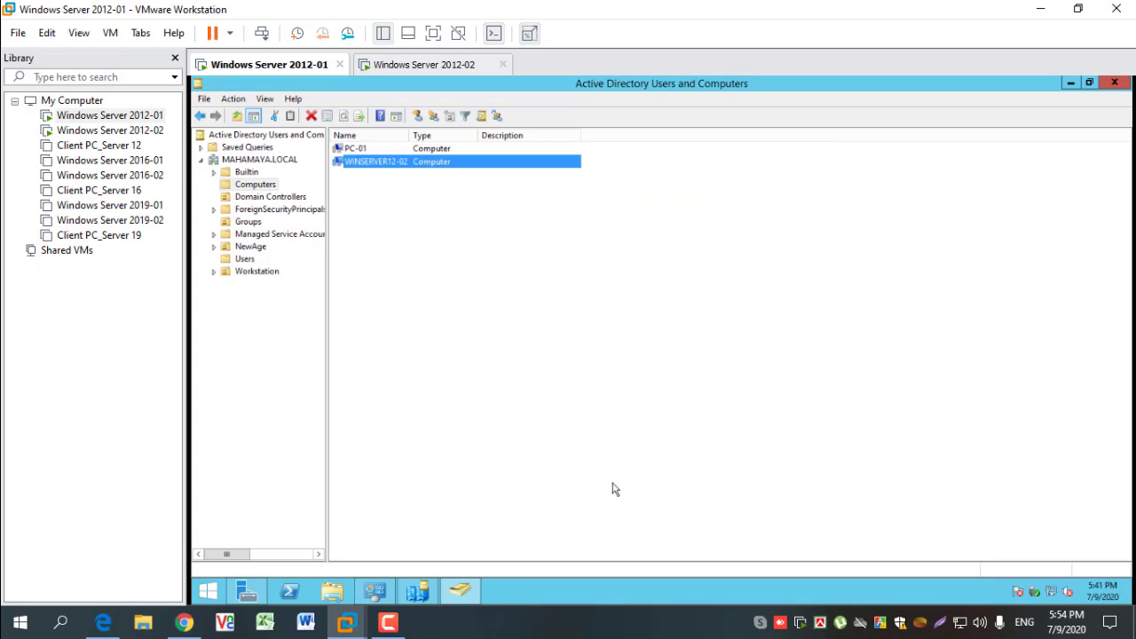
pyautogui.click(422, 65)
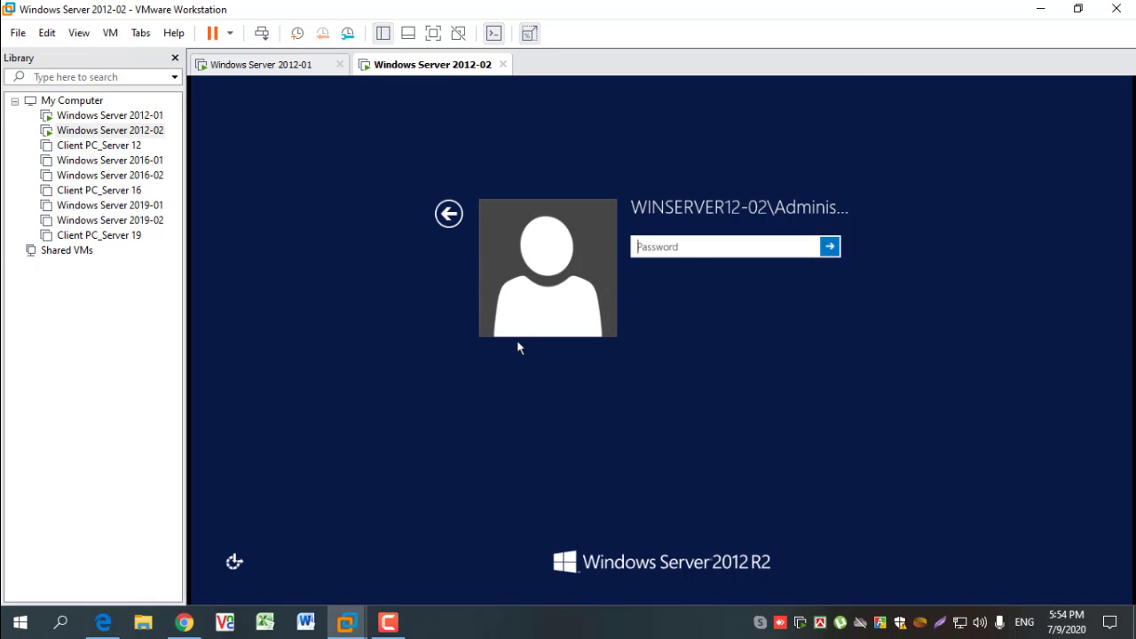
pyautogui.click(449, 213)
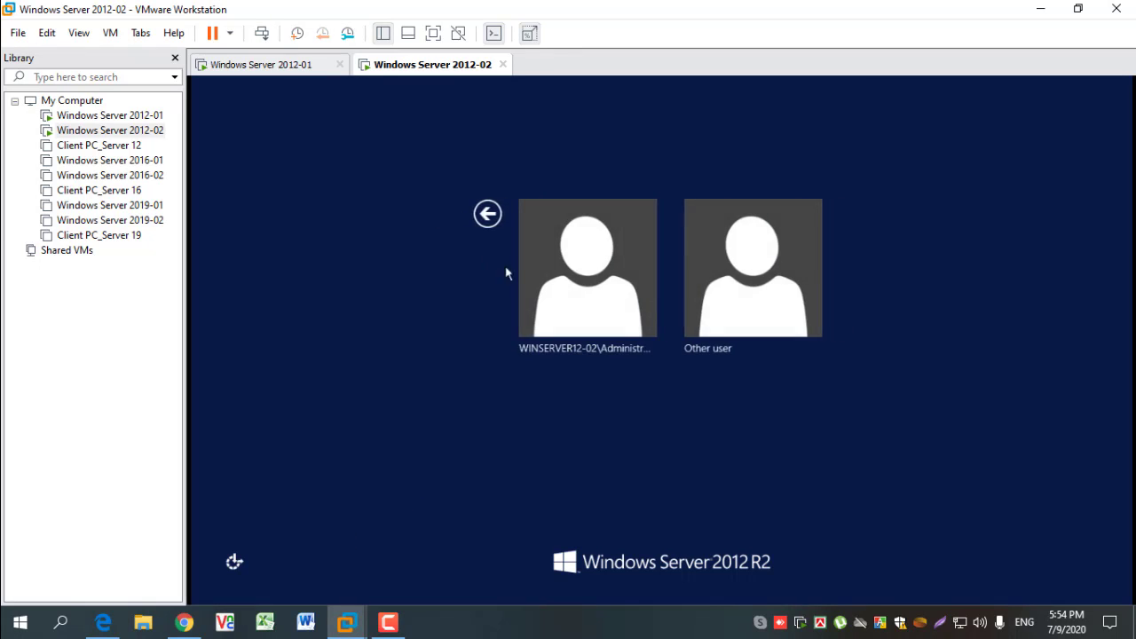
pyautogui.click(768, 277)
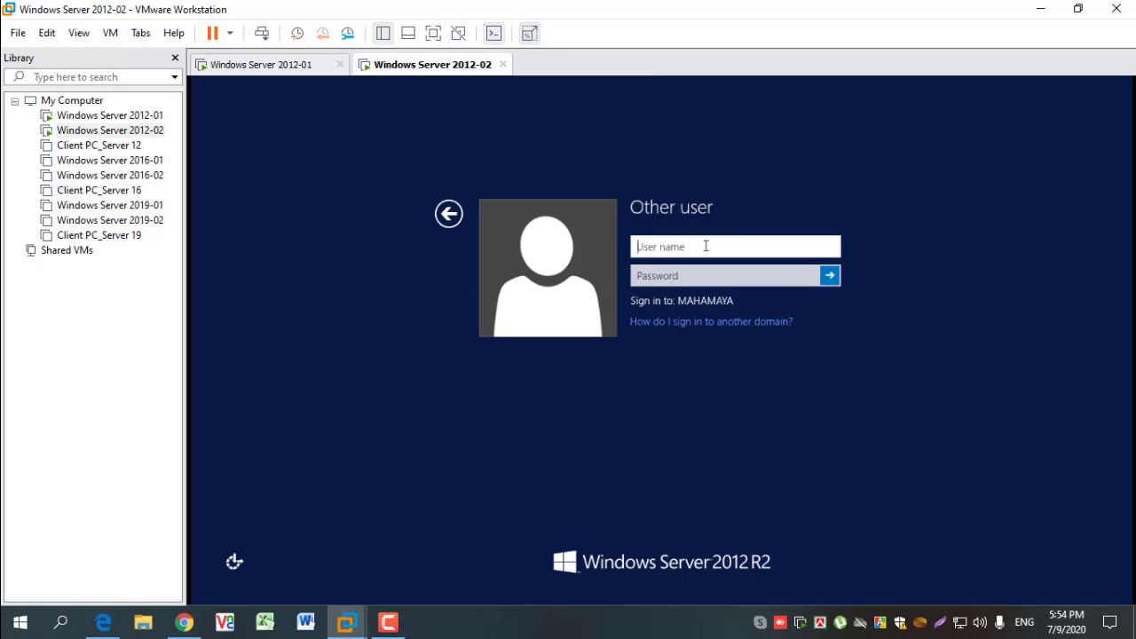
# - Sign in to the domain as MAHAMAYA\administrator with the account password
pyautogui.write('MAHAMAYA\\Admin')
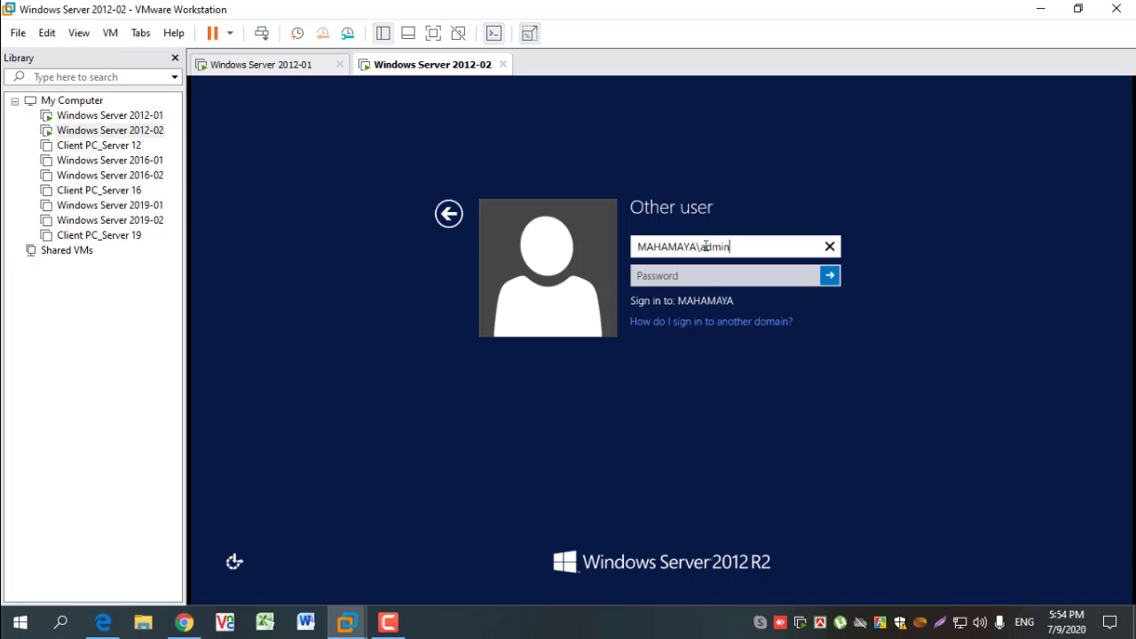
pyautogui.write('istrator')
pyautogui.click(719, 273)
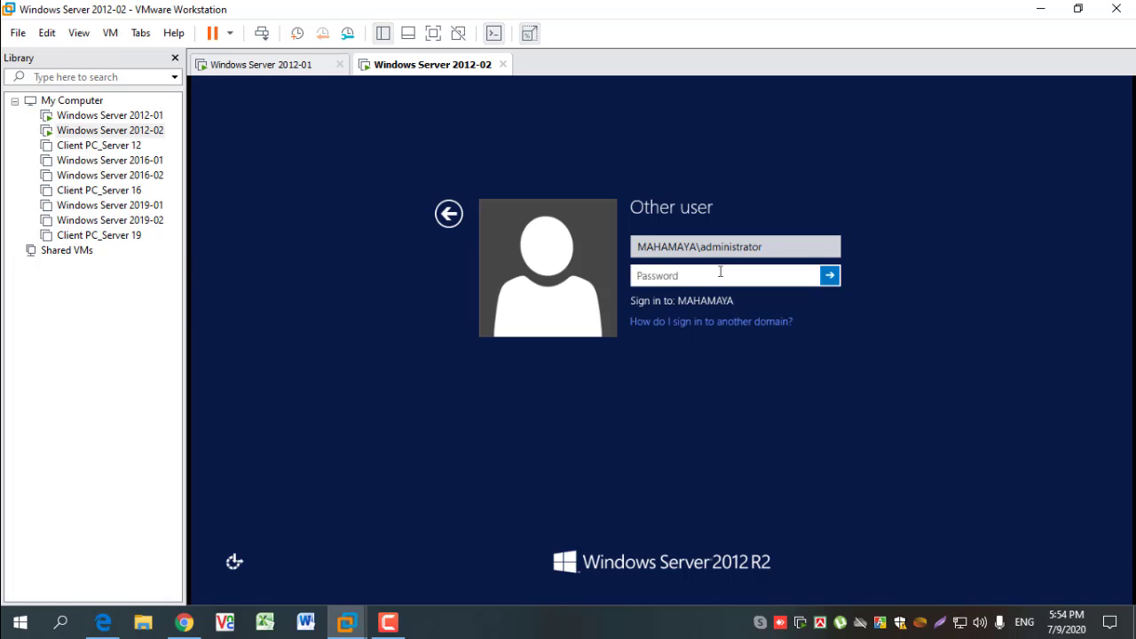
pyautogui.write('********')
pyautogui.press('Return')
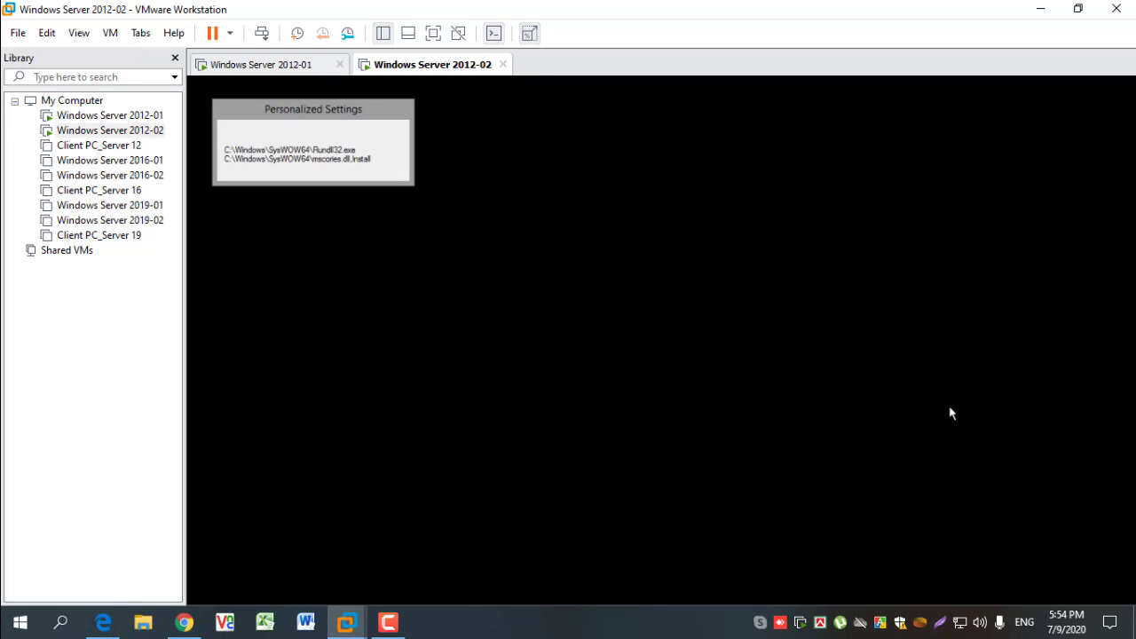
# - On Windows Server 2012-01, close Network and Sharing Center and view the Domain Controllers container of MAHAMAYA.LOCAL
pyautogui.click(282, 68)
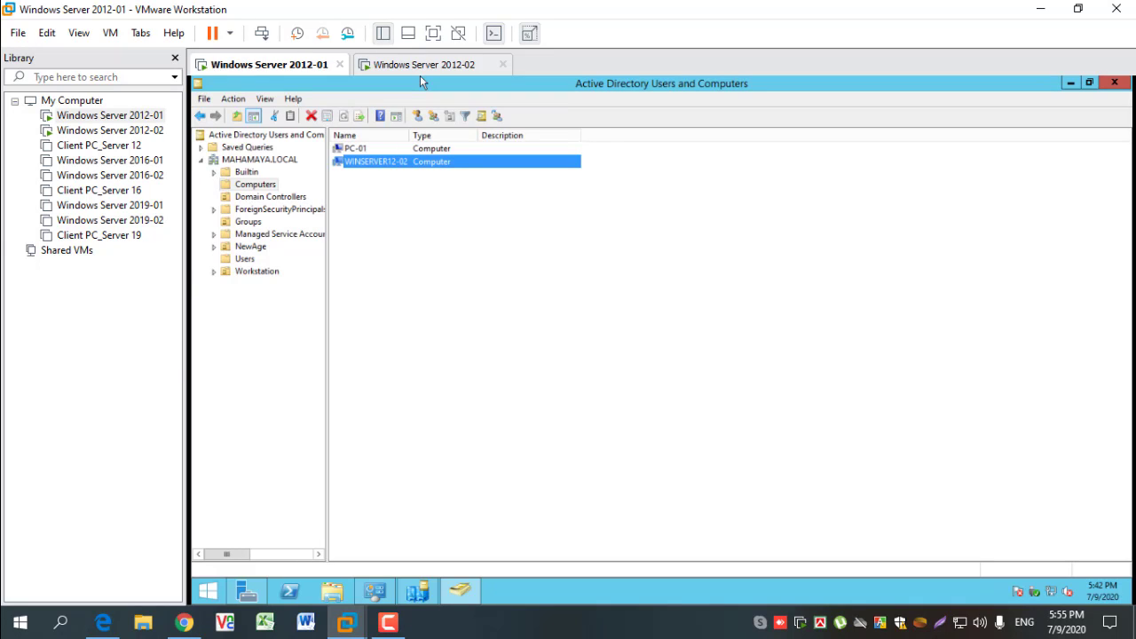
pyautogui.click(375, 592)
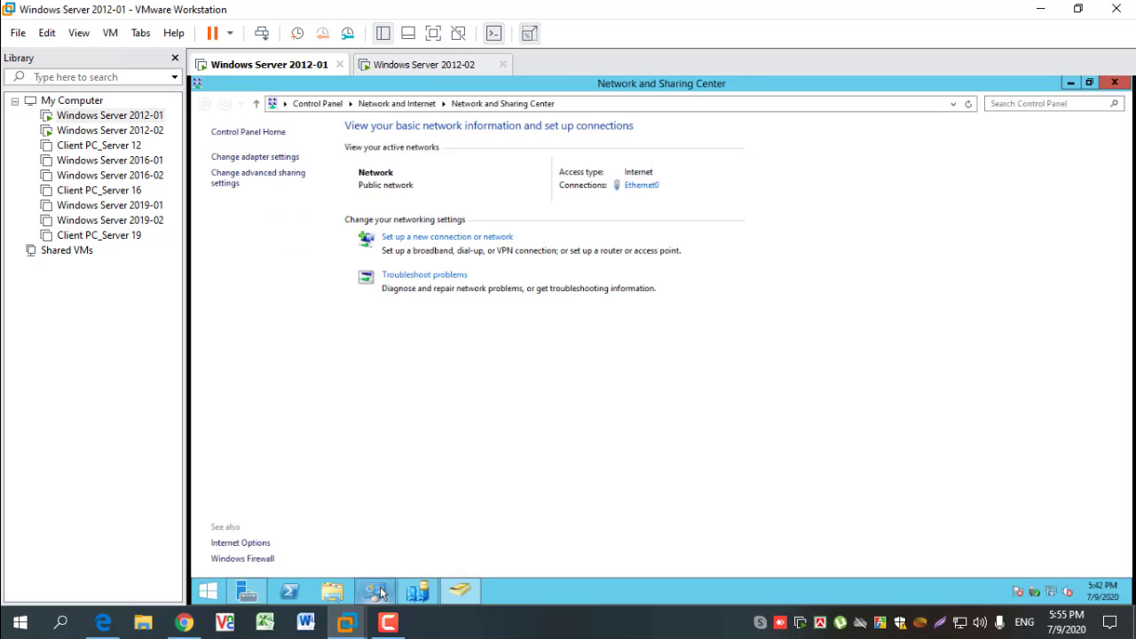
pyautogui.click(1113, 82)
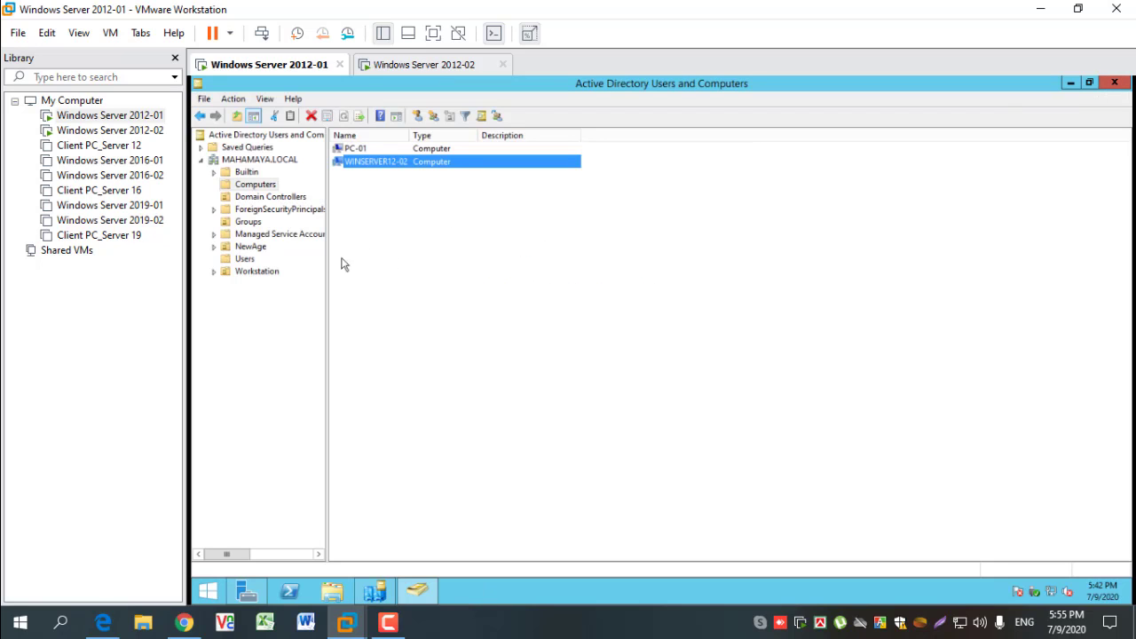
pyautogui.click(267, 198)
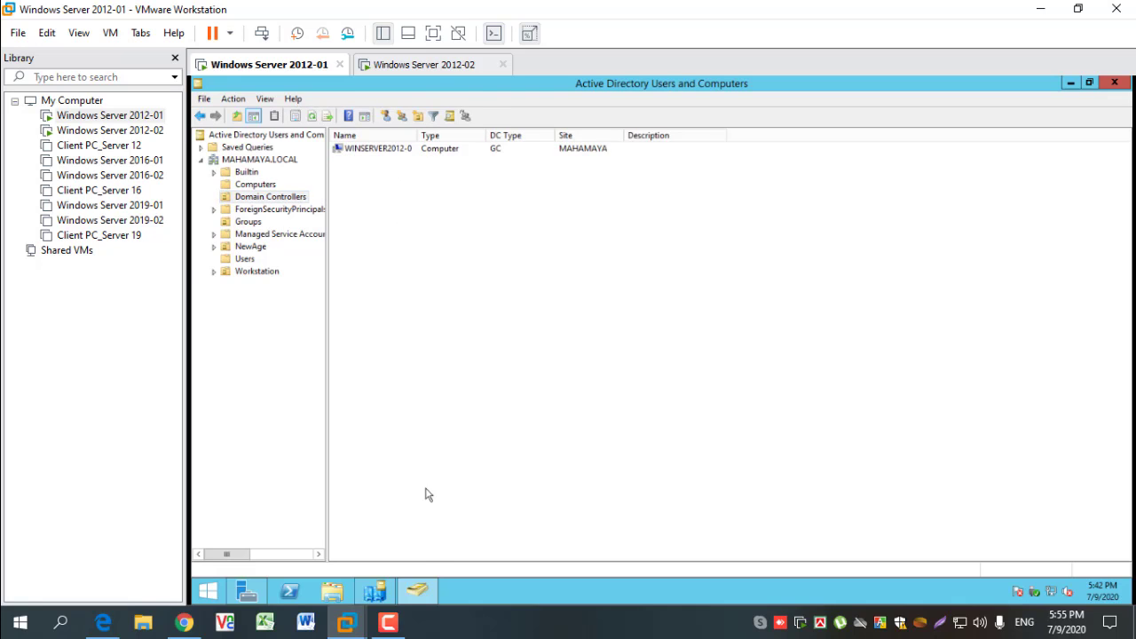
# - On Windows Server 2012-02, start adding roles with a role-based installation targeting WINSERVER12-02 from the server pool
pyautogui.click(423, 65)
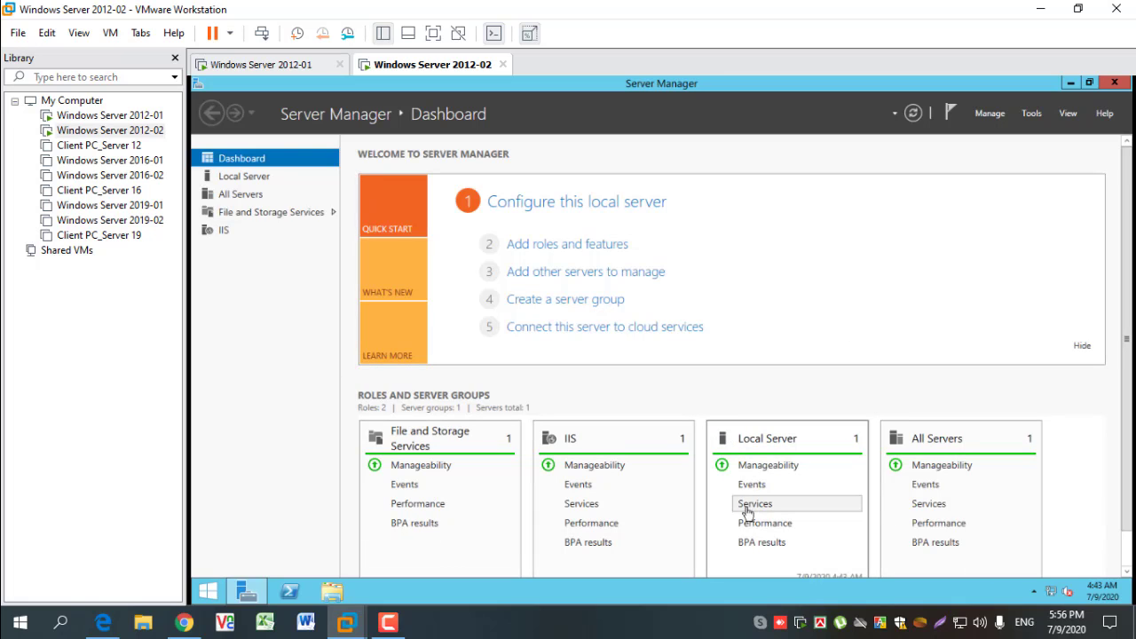
pyautogui.scroll(-1, 790, 459)
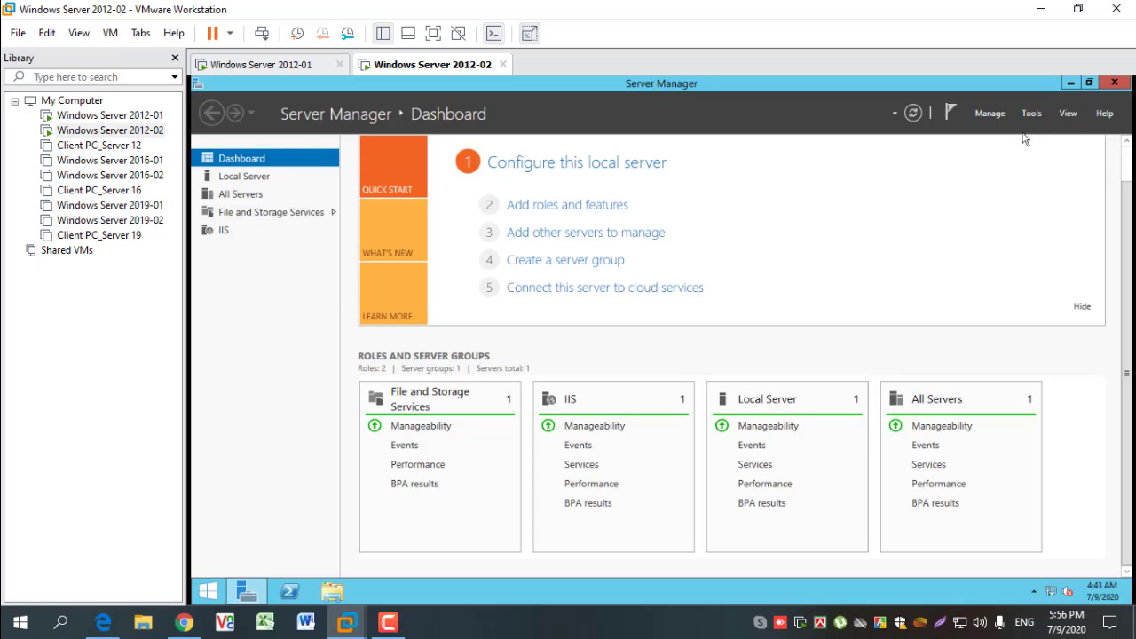
pyautogui.click(994, 116)
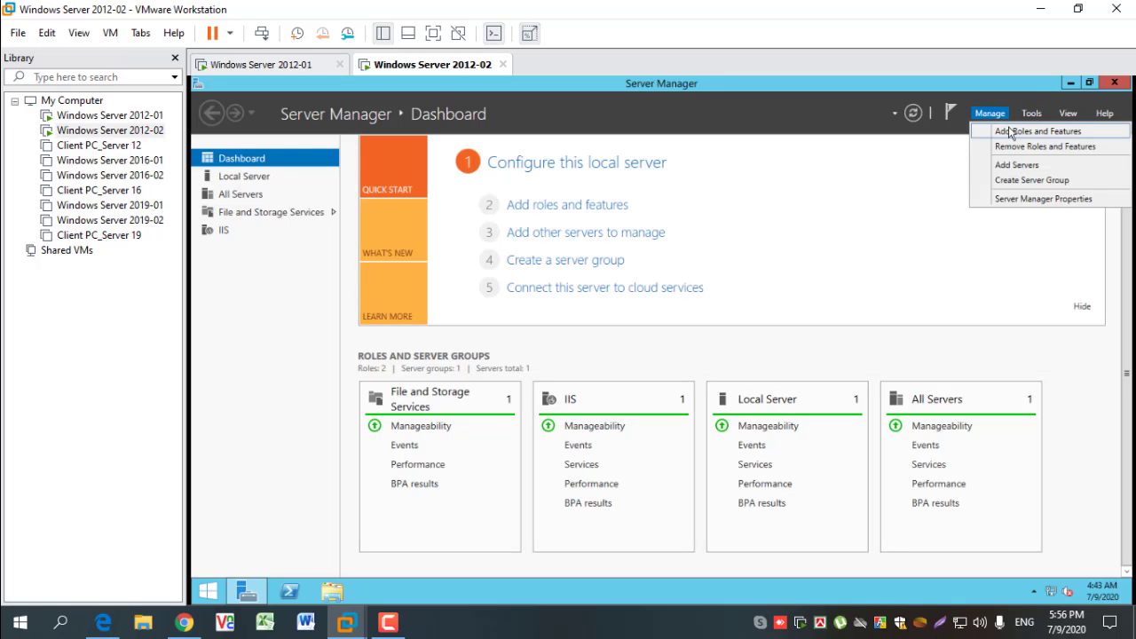
pyautogui.click(1003, 132)
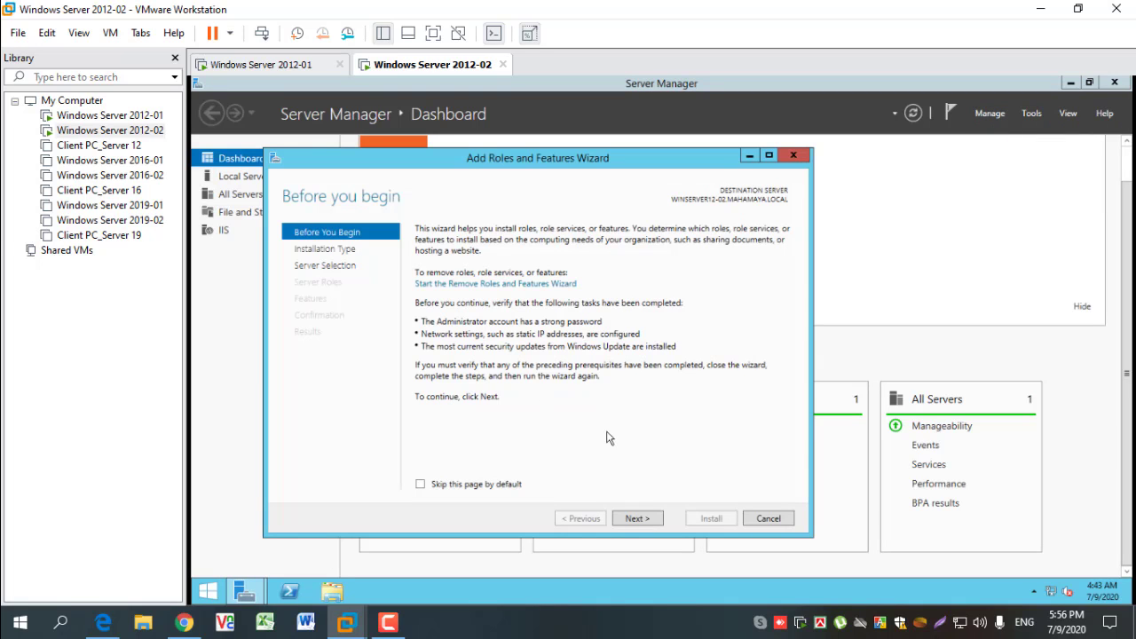
pyautogui.click(637, 519)
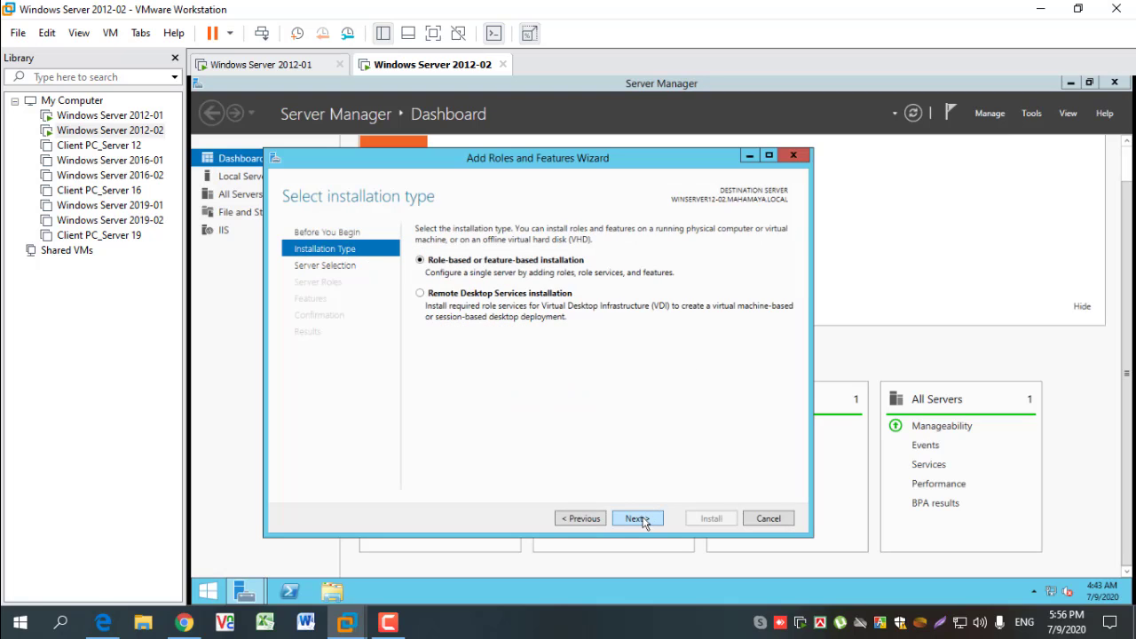
pyautogui.click(634, 523)
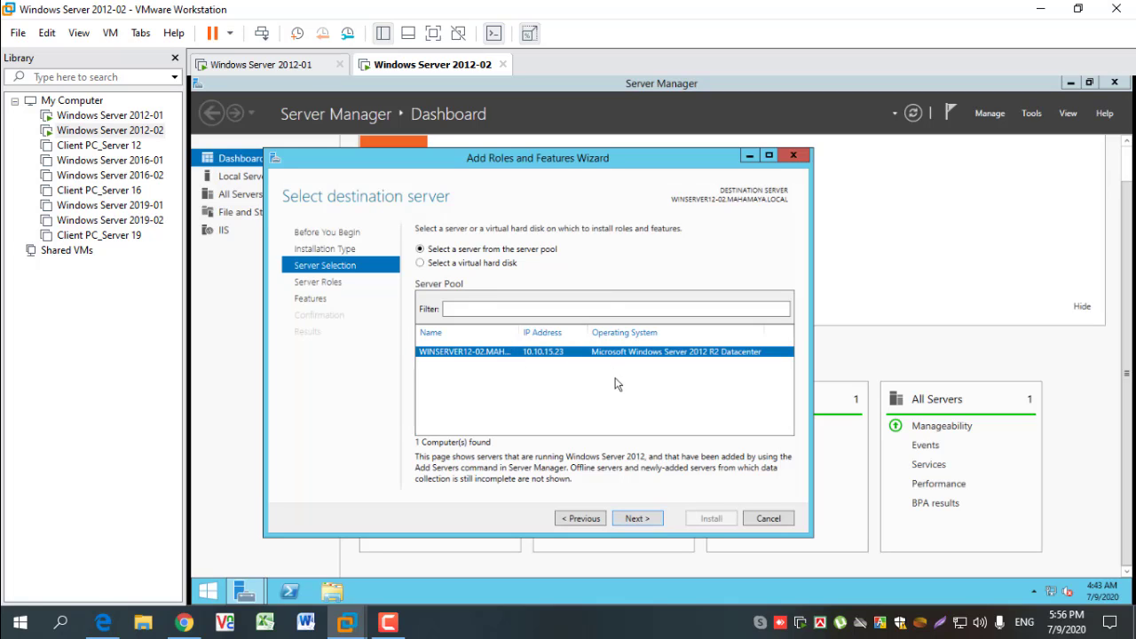
pyautogui.click(650, 522)
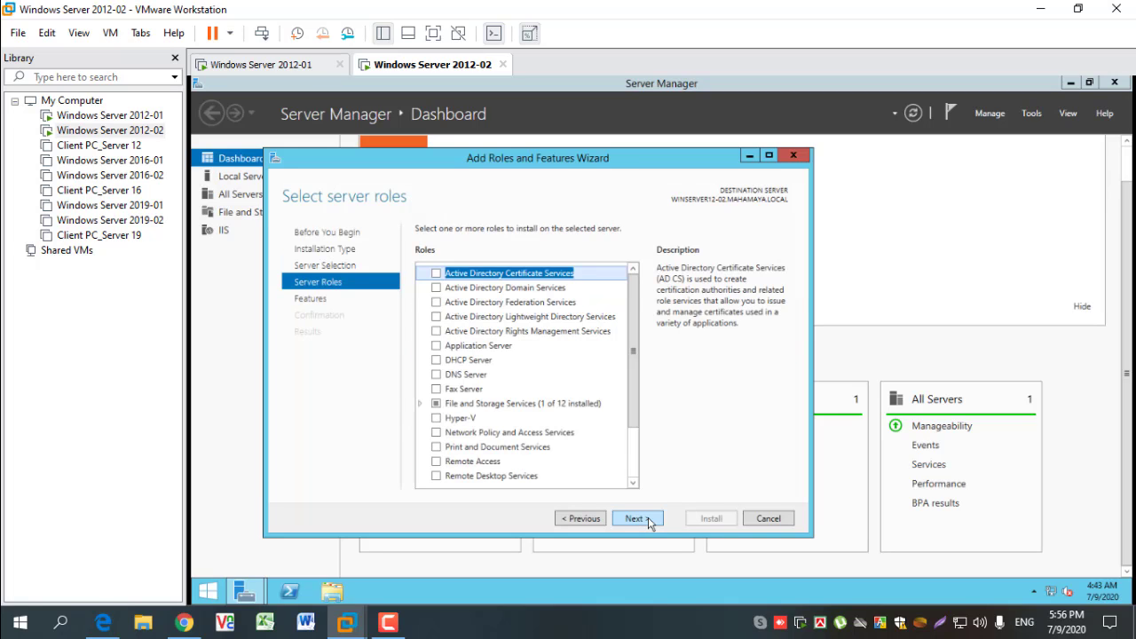
# - Install the Active Directory Domain Services role with its required features and management tools, without extra features
pyautogui.click(436, 288)
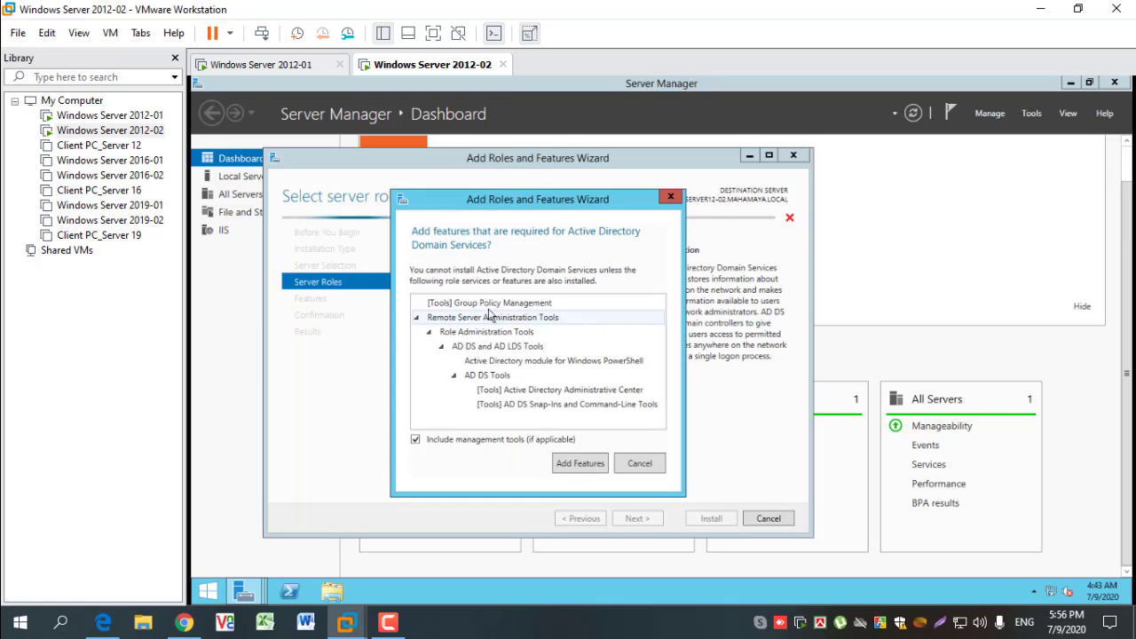
pyautogui.click(580, 463)
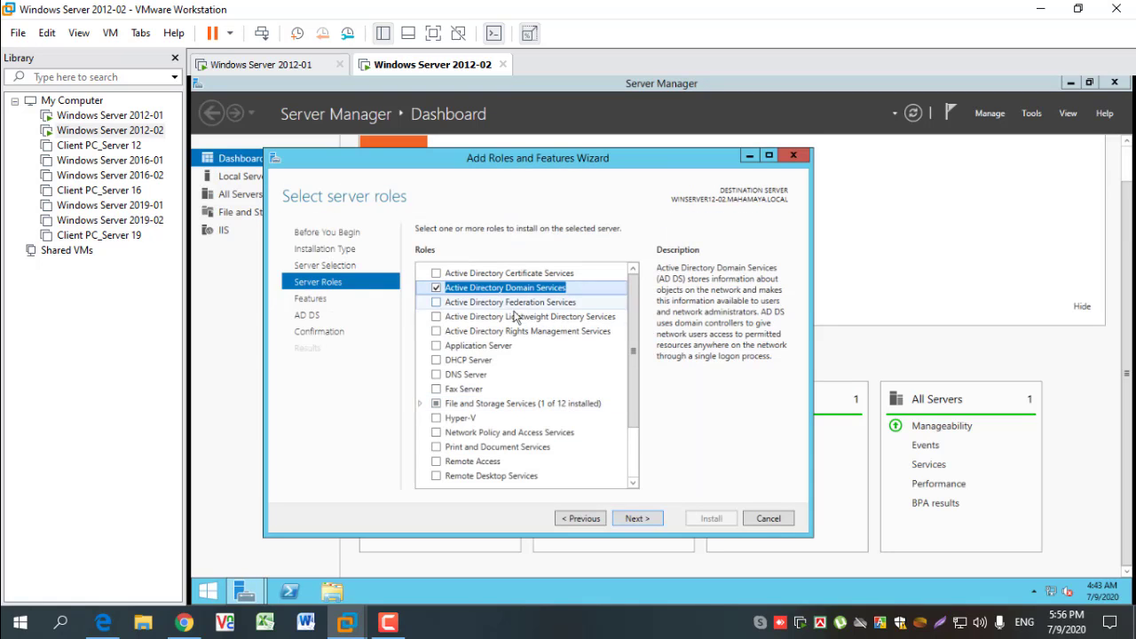
pyautogui.click(637, 518)
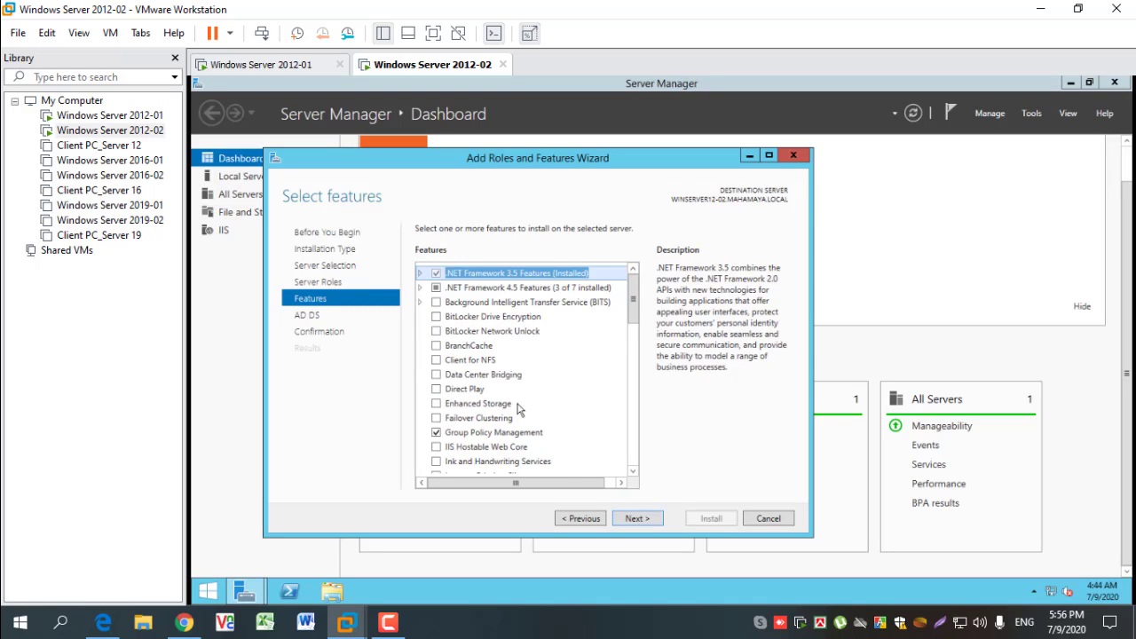
pyautogui.scroll(-4, 520, 408)
pyautogui.scroll(-4, 514, 404)
pyautogui.scroll(8, 514, 404)
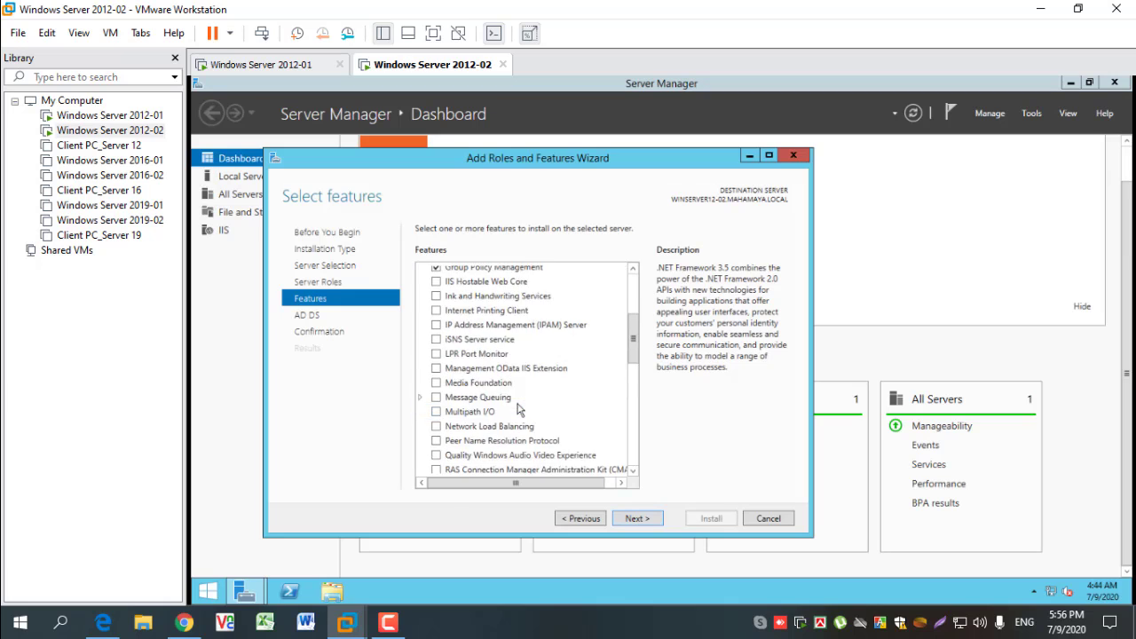
pyautogui.click(634, 522)
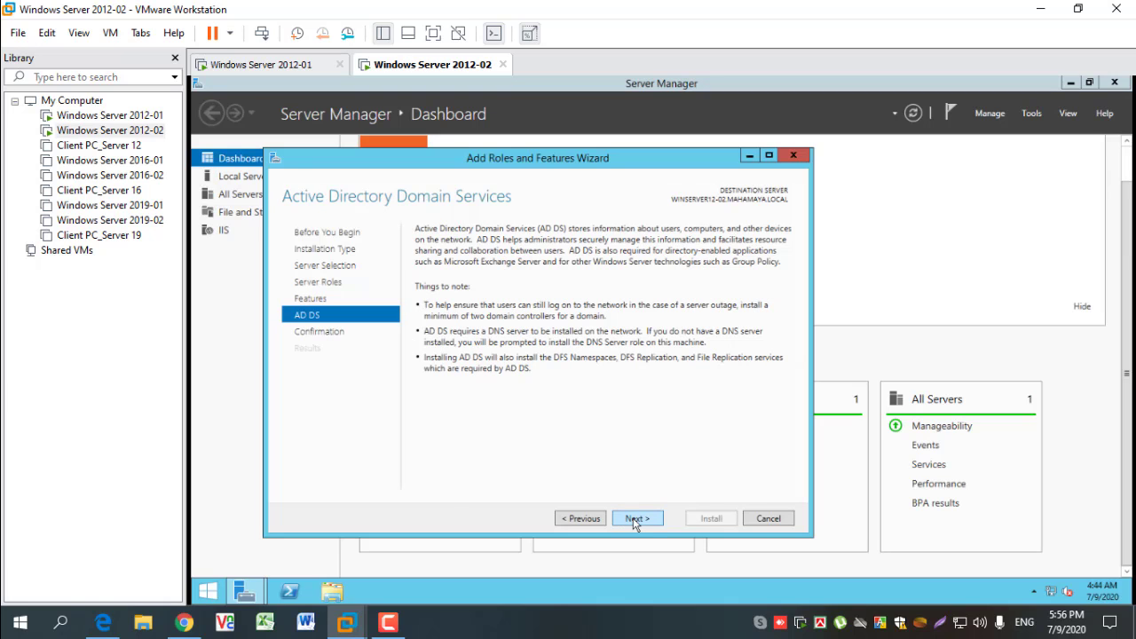
pyautogui.click(634, 522)
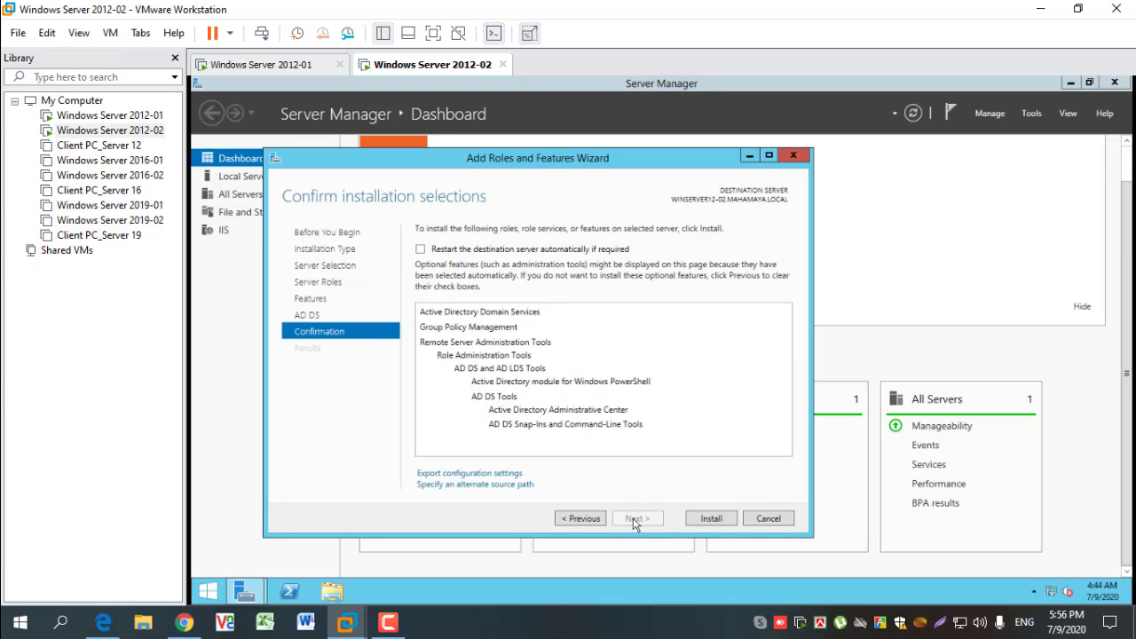
pyautogui.click(712, 518)
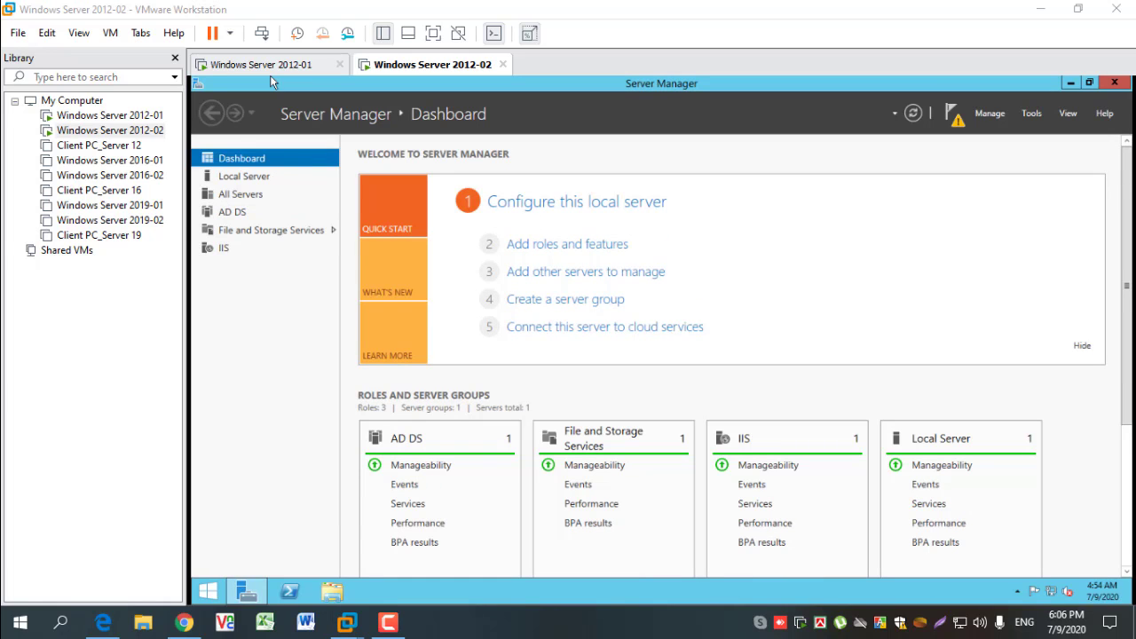
# - Start promoting the server and configure it as a domain controller added to the existing domain MAHAMAYA.LOCAL
pyautogui.click(957, 121)
pyautogui.click(820, 201)
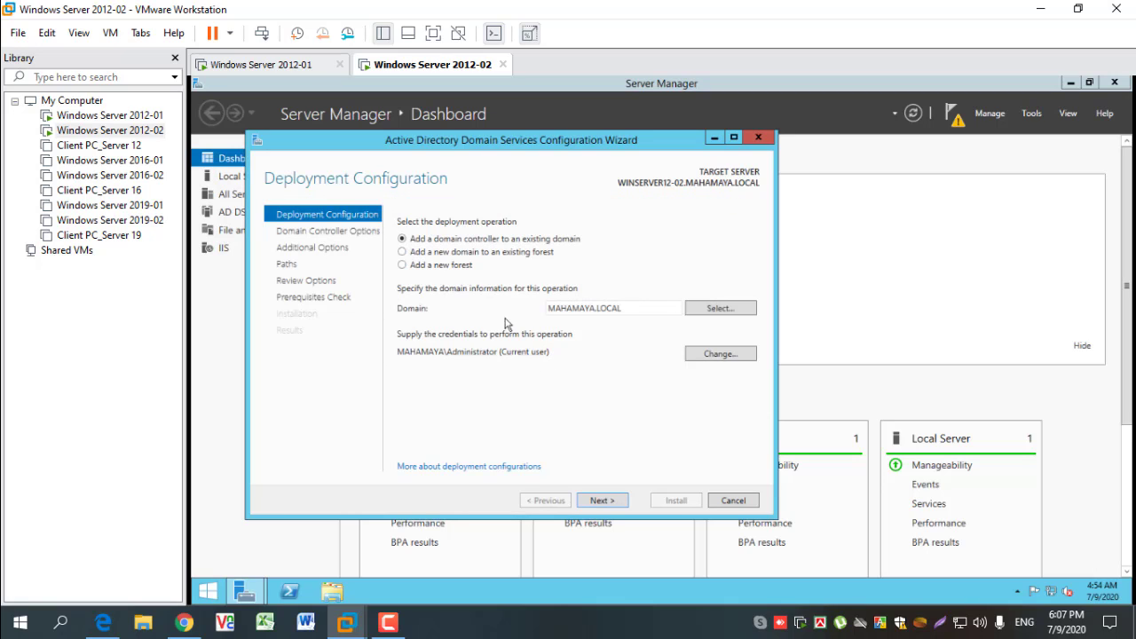
pyautogui.click(437, 253)
pyautogui.click(434, 266)
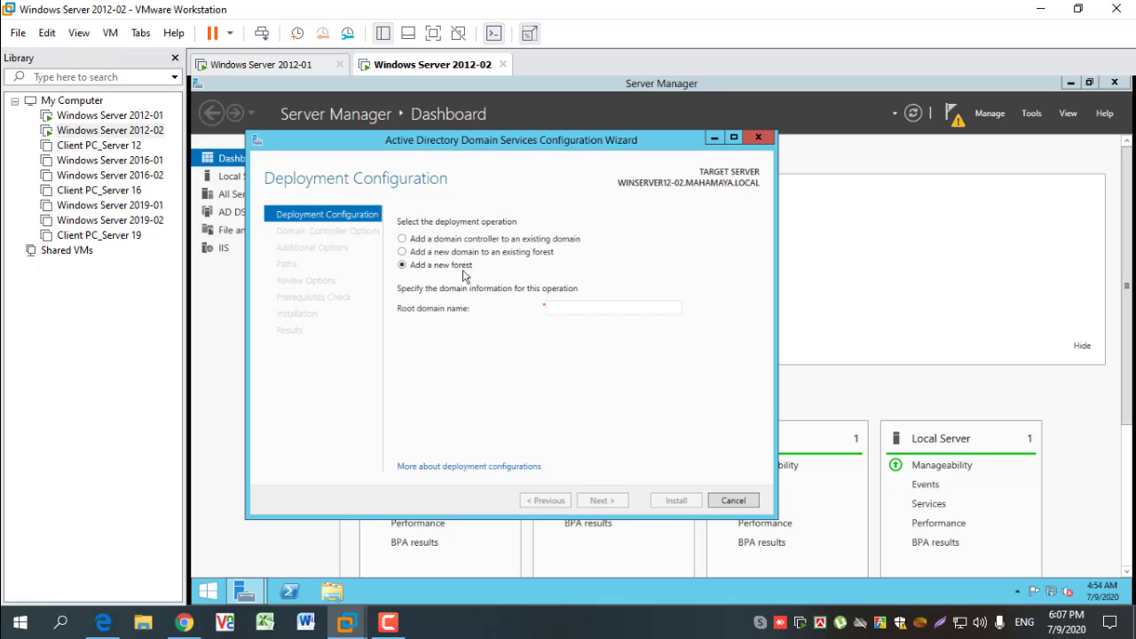
pyautogui.click(404, 240)
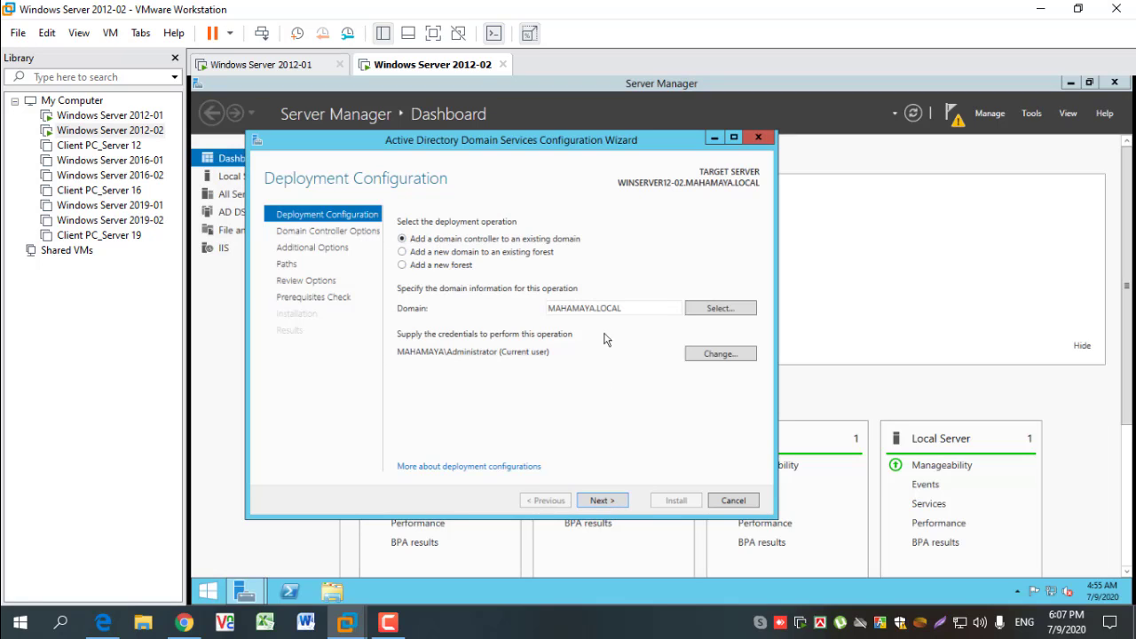
pyautogui.click(658, 310)
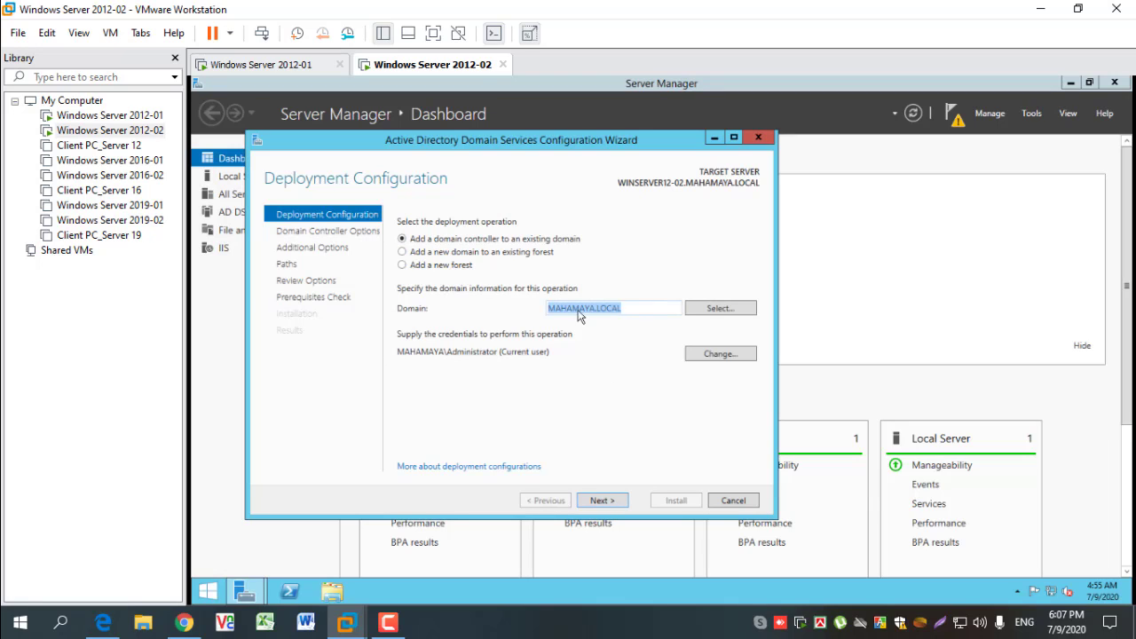
pyautogui.click(636, 311)
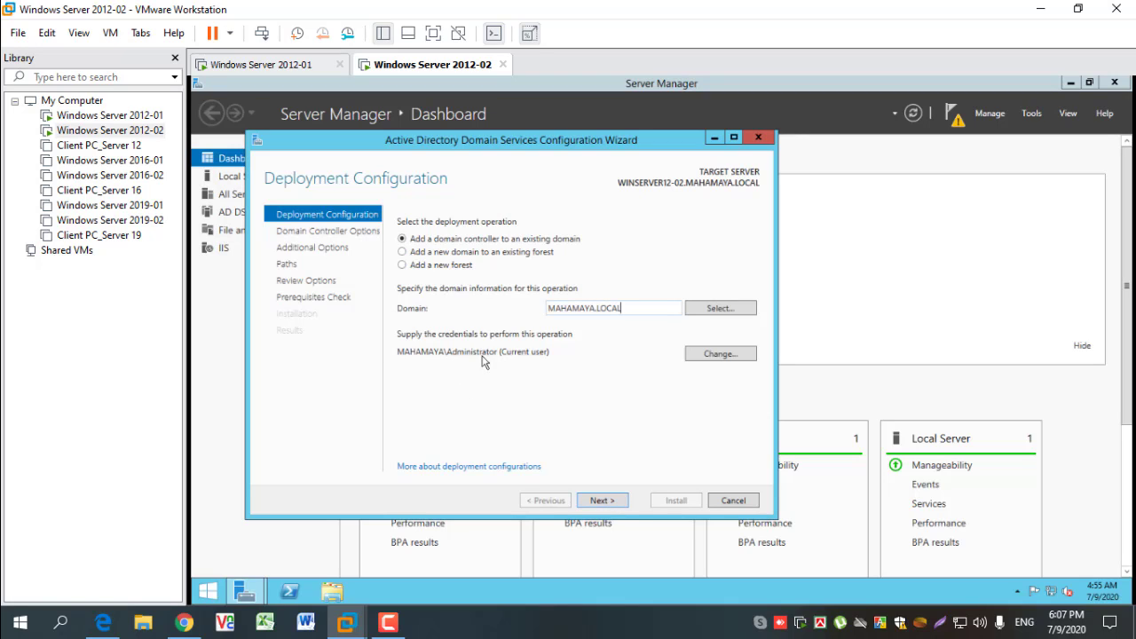
pyautogui.click(600, 500)
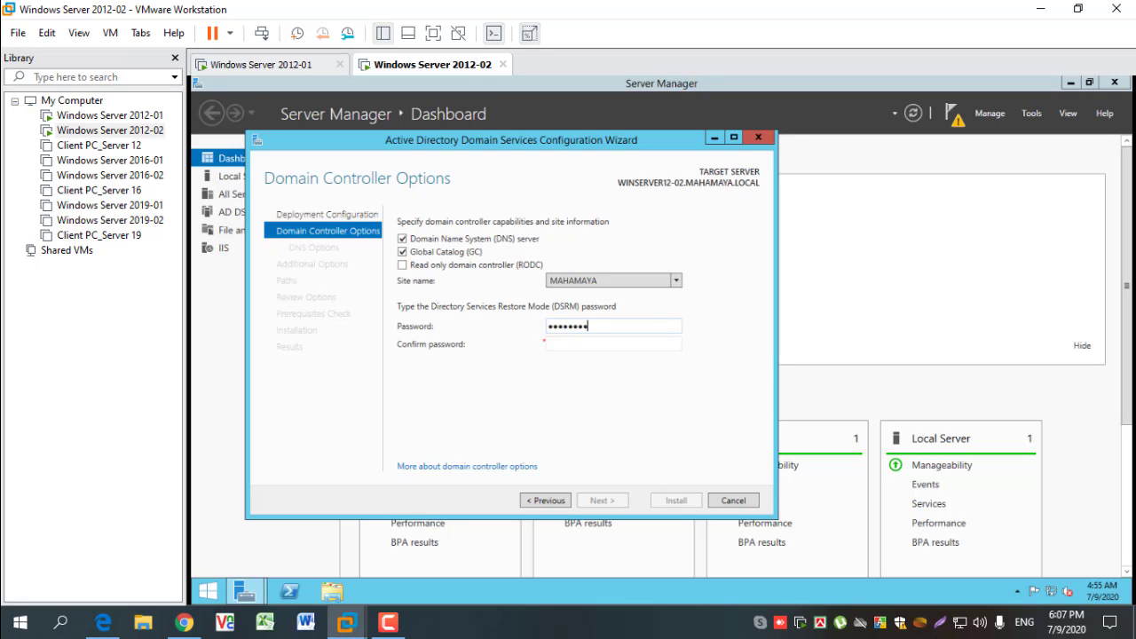
# - Enter and confirm the DSRM password, keeping DNS server, Global Catalog and site MAHAMAYA, and accept the default DNS options
pyautogui.press('Tab')
pyautogui.write('••••••••••••')
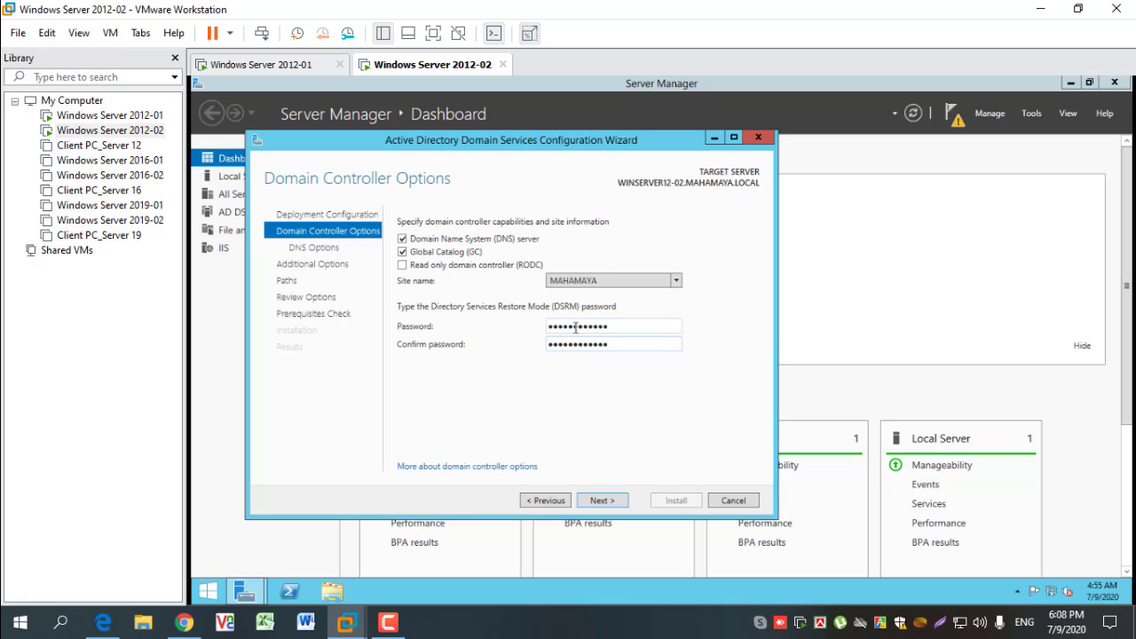
pyautogui.click(603, 500)
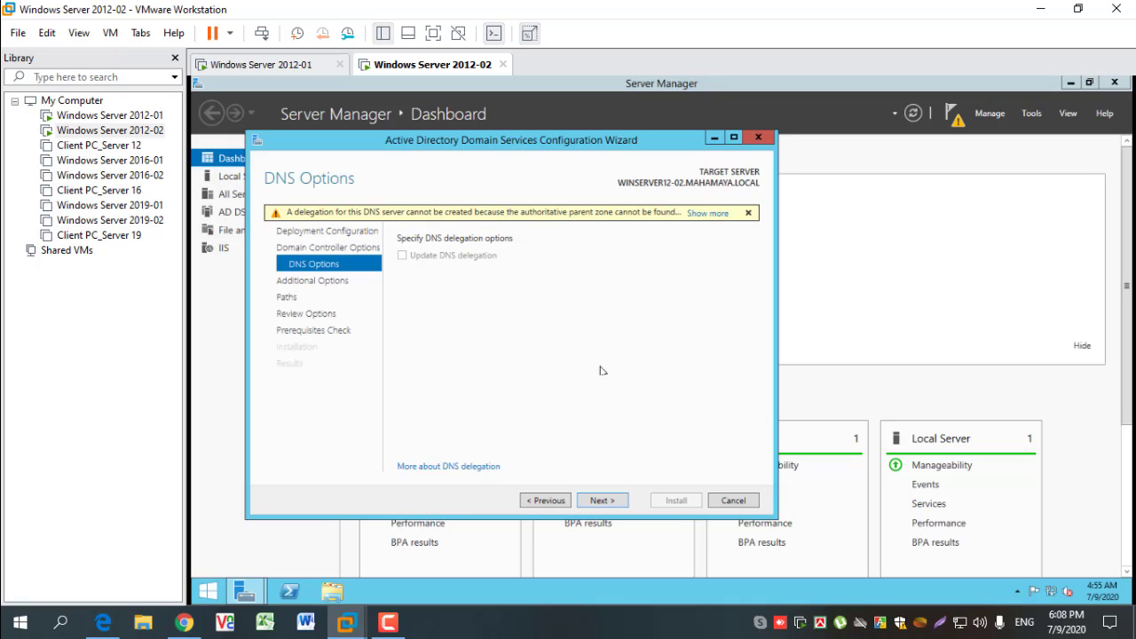
pyautogui.click(608, 506)
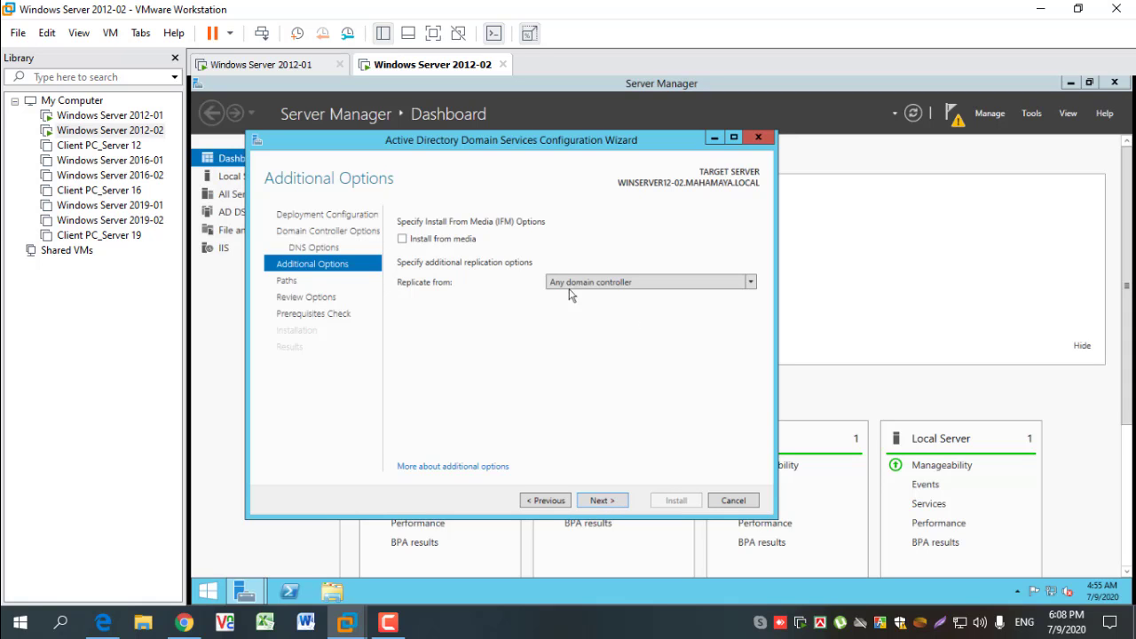
# - Set replication to come from WINSERVER12-01.MAHAMAYA.LOCAL and accept the default database, log files and SYSVOL folders
pyautogui.click(685, 284)
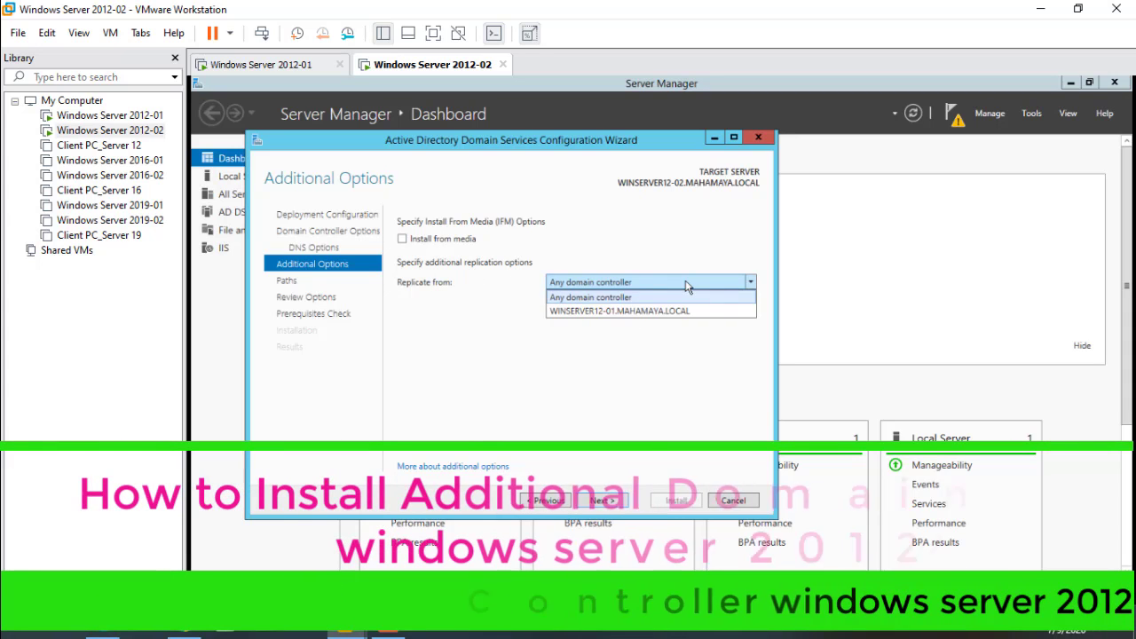
pyautogui.click(625, 311)
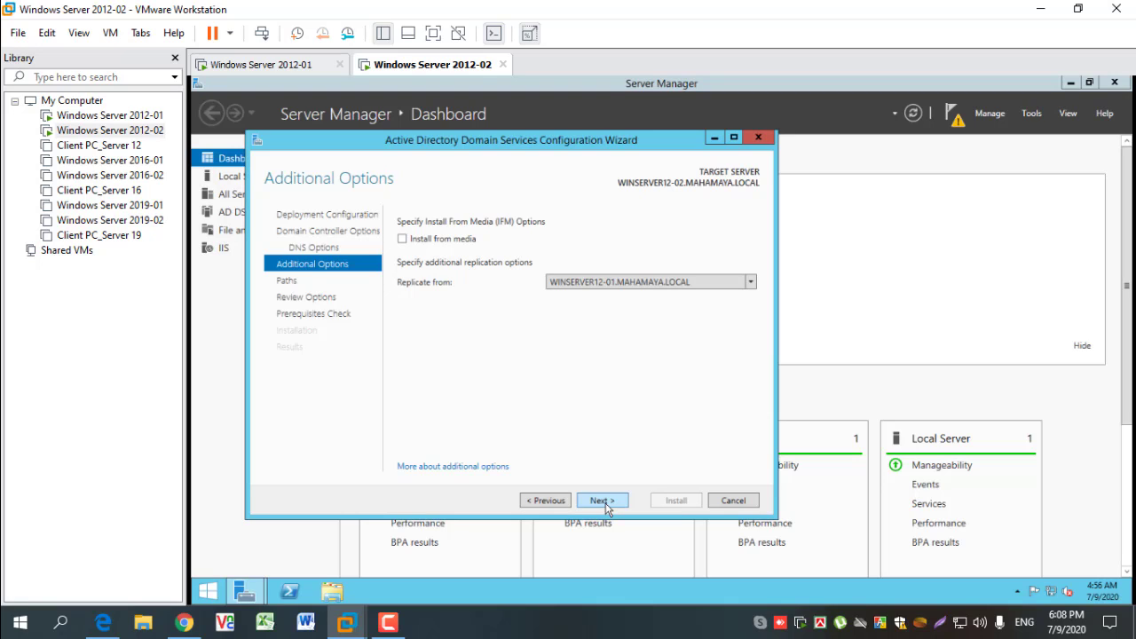
pyautogui.click(633, 282)
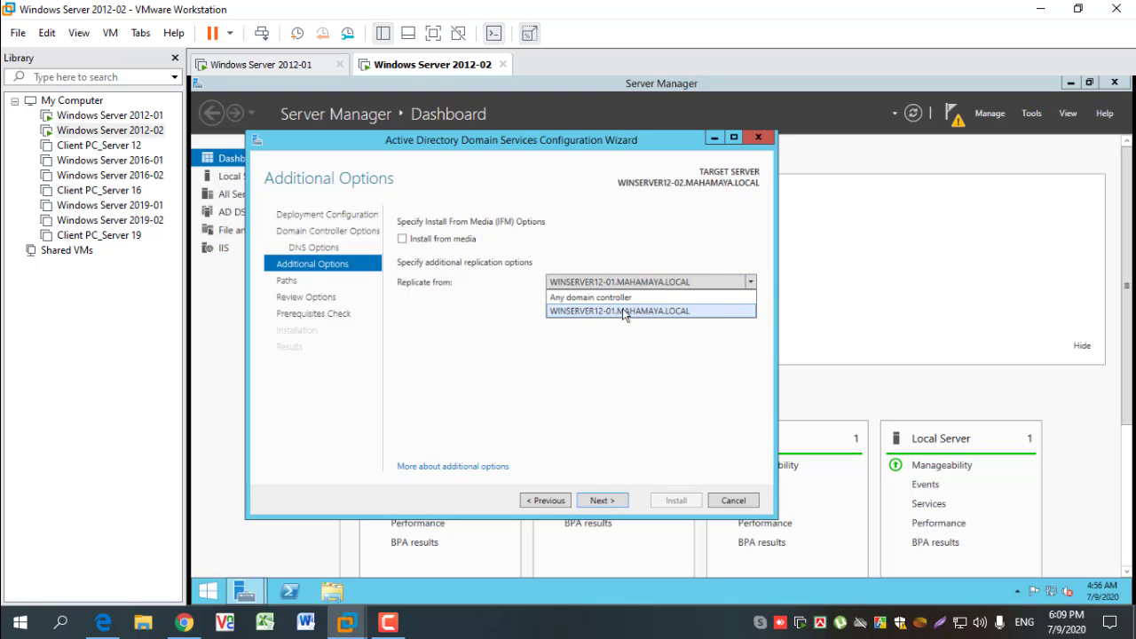
pyautogui.click(623, 311)
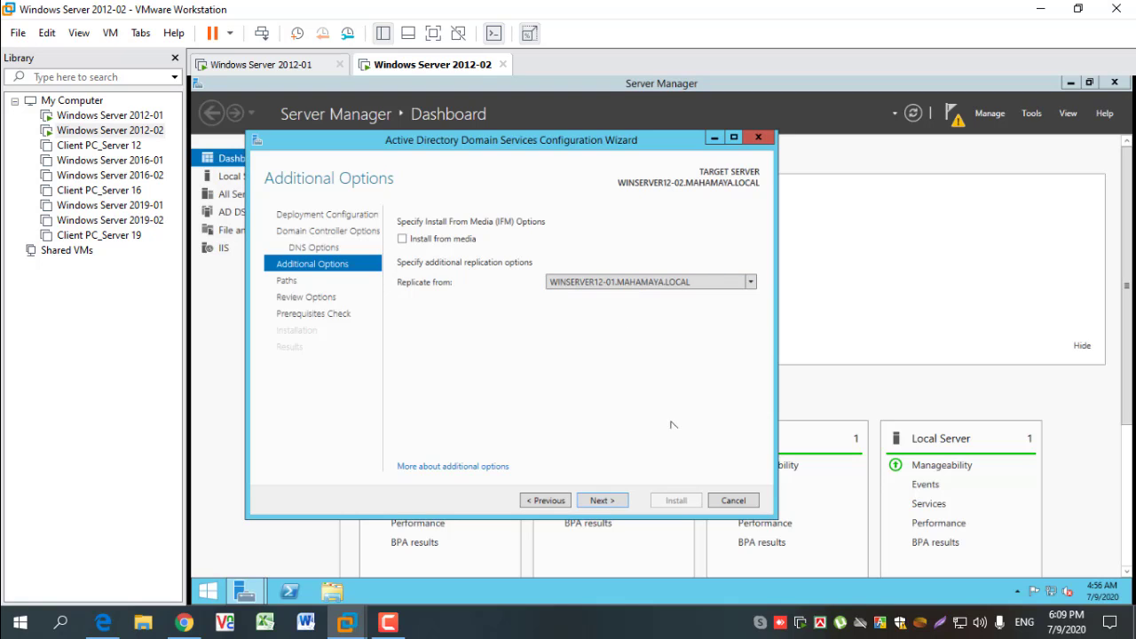
pyautogui.click(602, 500)
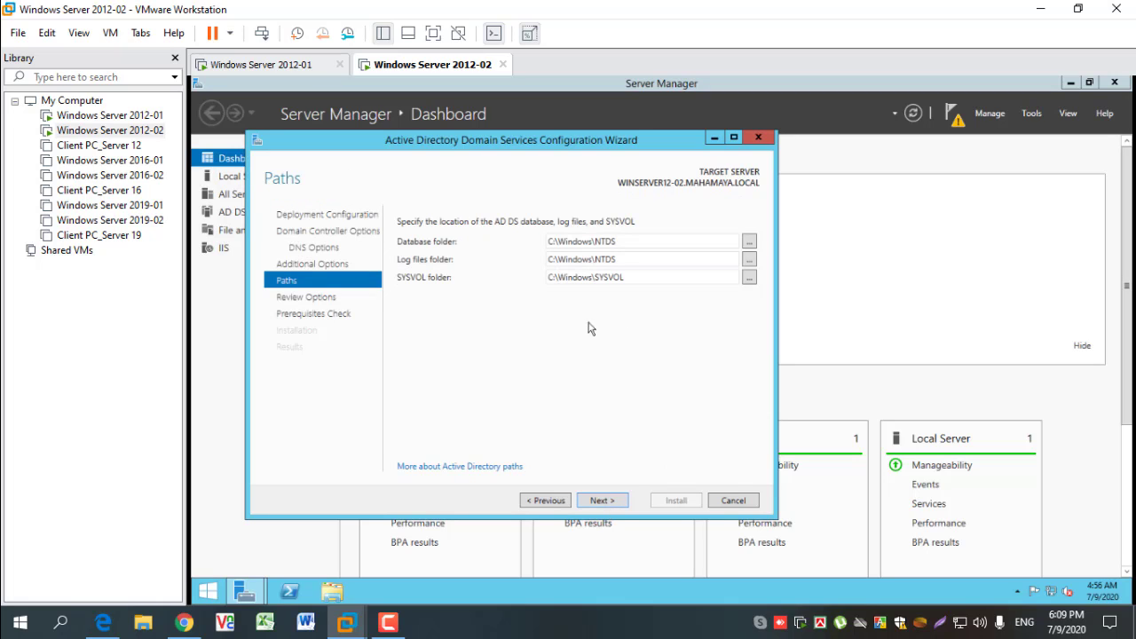
pyautogui.click(601, 500)
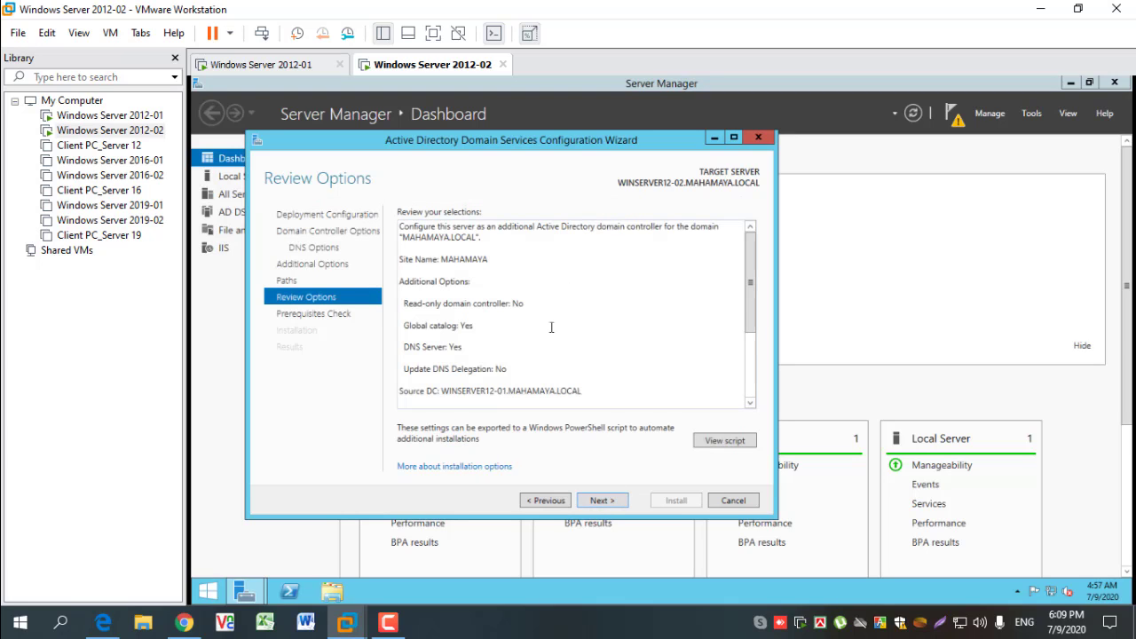
# - View the PowerShell deployment script, save it to the Desktop as ADDS and close it
pyautogui.click(717, 444)
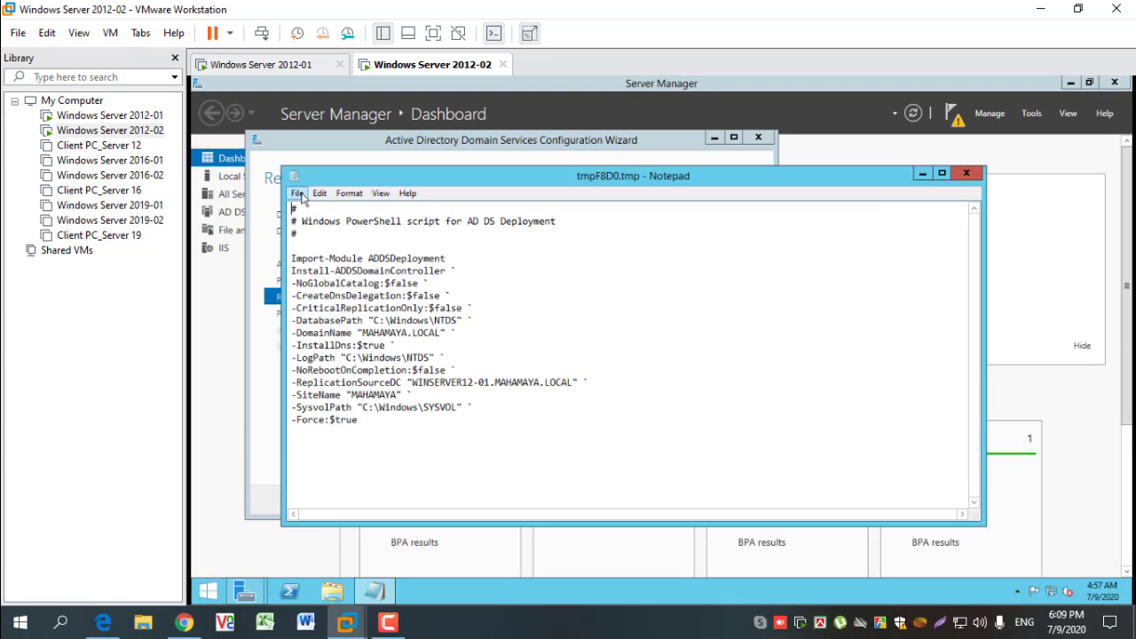
pyautogui.click(297, 193)
pyautogui.click(330, 241)
pyautogui.click(298, 194)
pyautogui.click(324, 257)
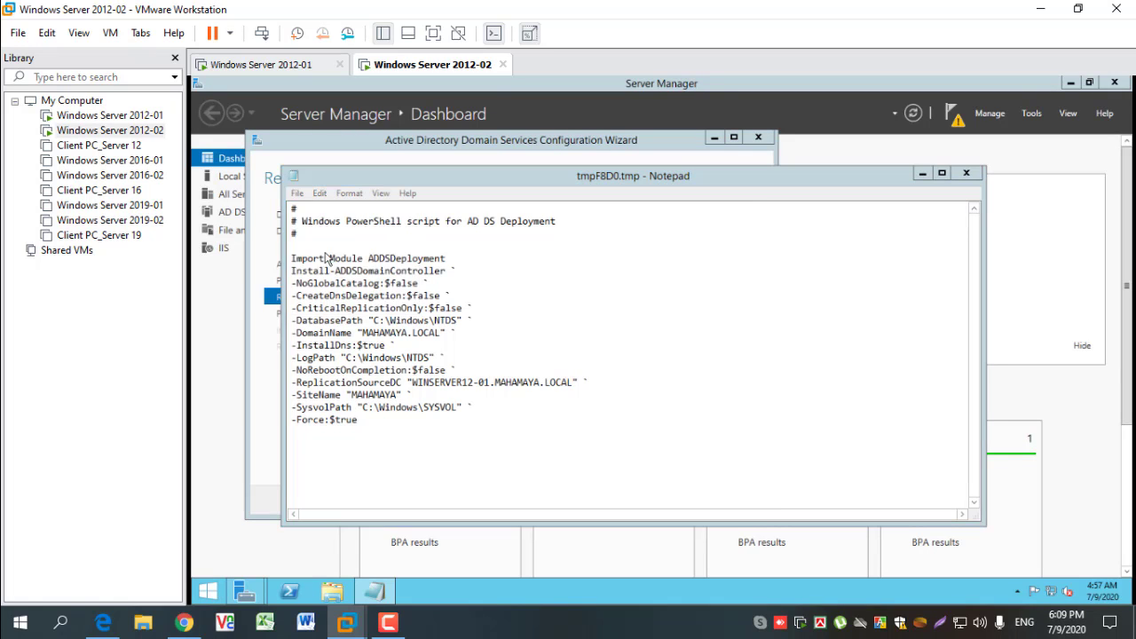
pyautogui.click(341, 296)
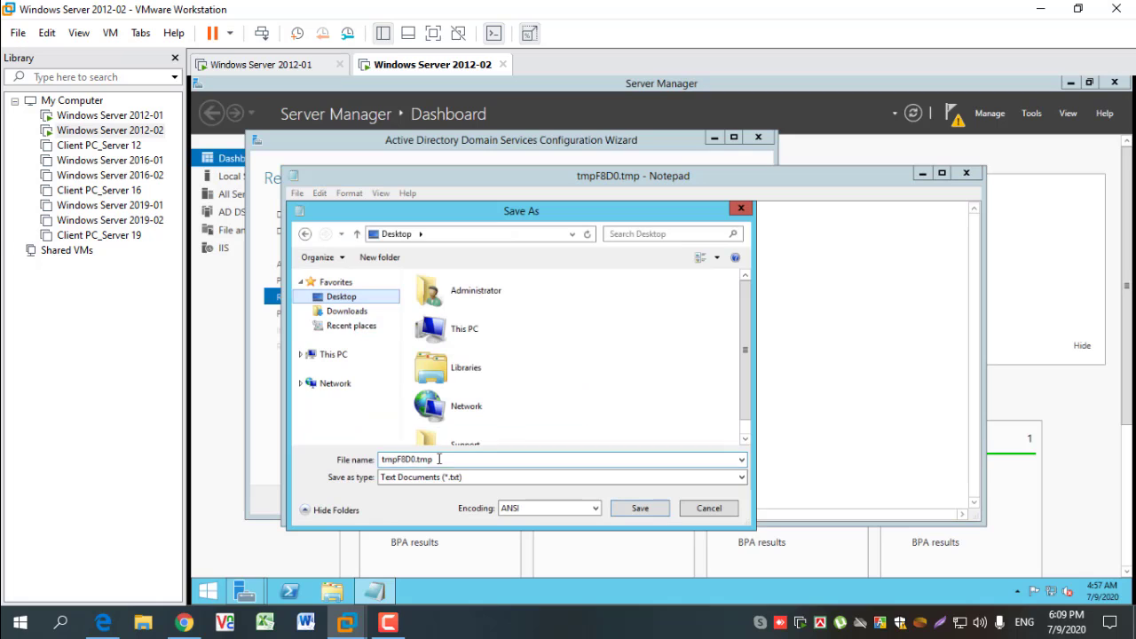
pyautogui.write('ADDS')
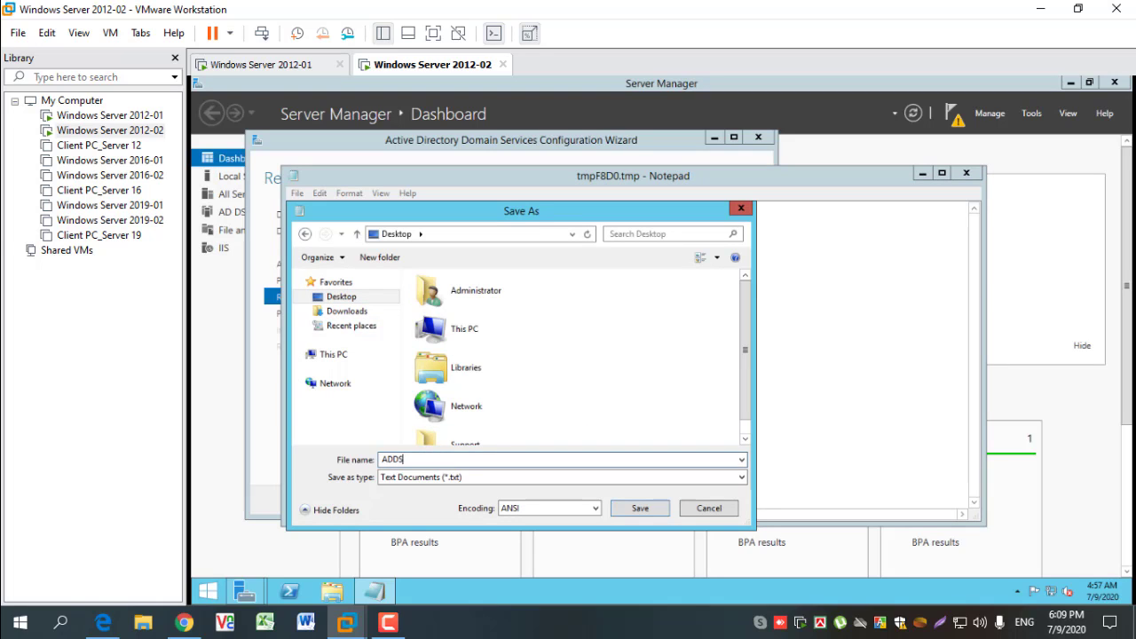
pyautogui.click(636, 509)
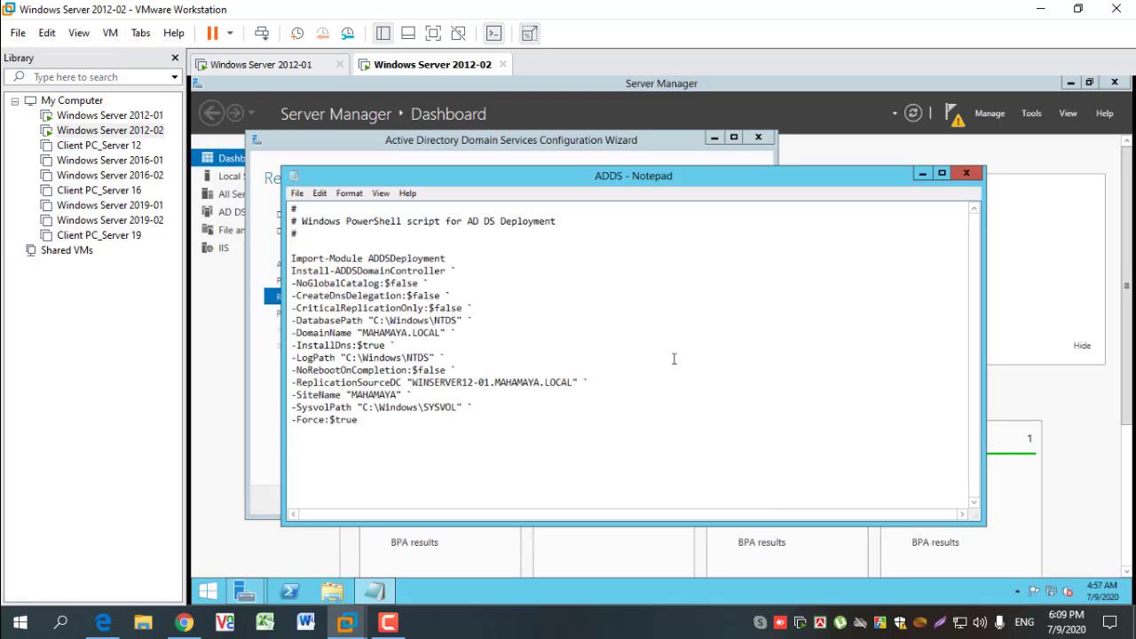
pyautogui.click(967, 174)
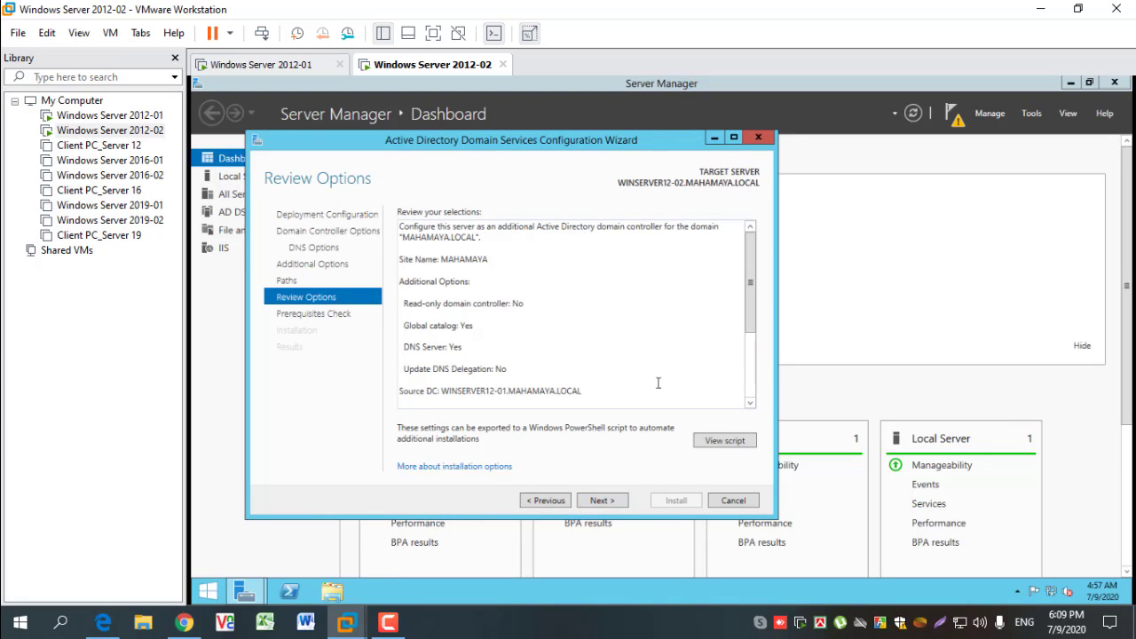
# - Review the remaining selected options, run the prerequisites check and start the domain controller installation
pyautogui.scroll(-2, 627, 368)
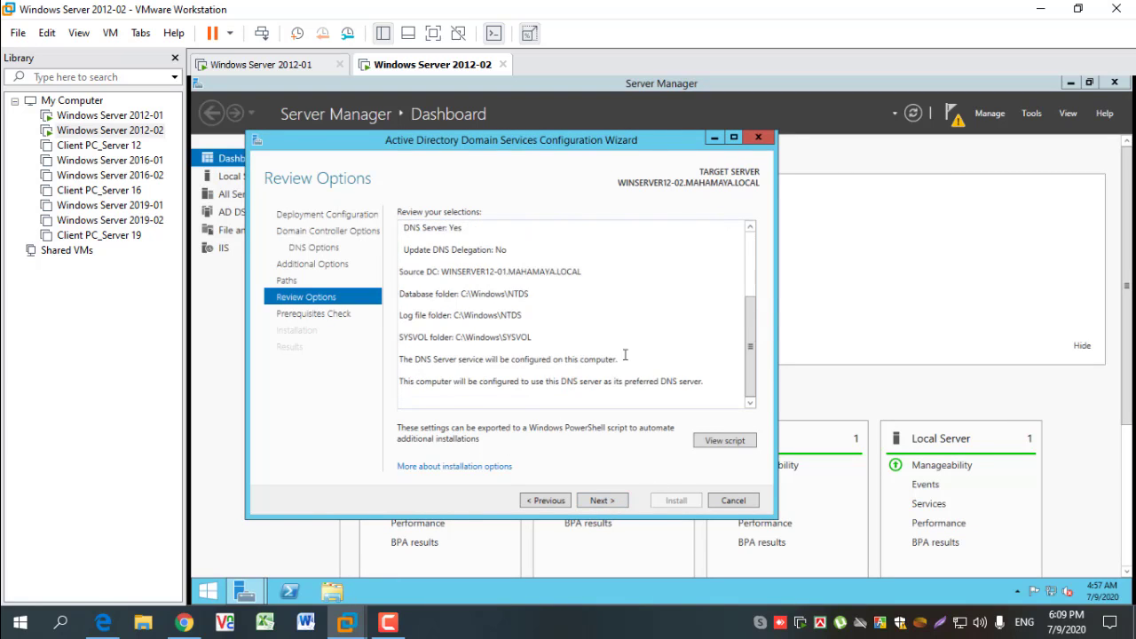
pyautogui.click(603, 500)
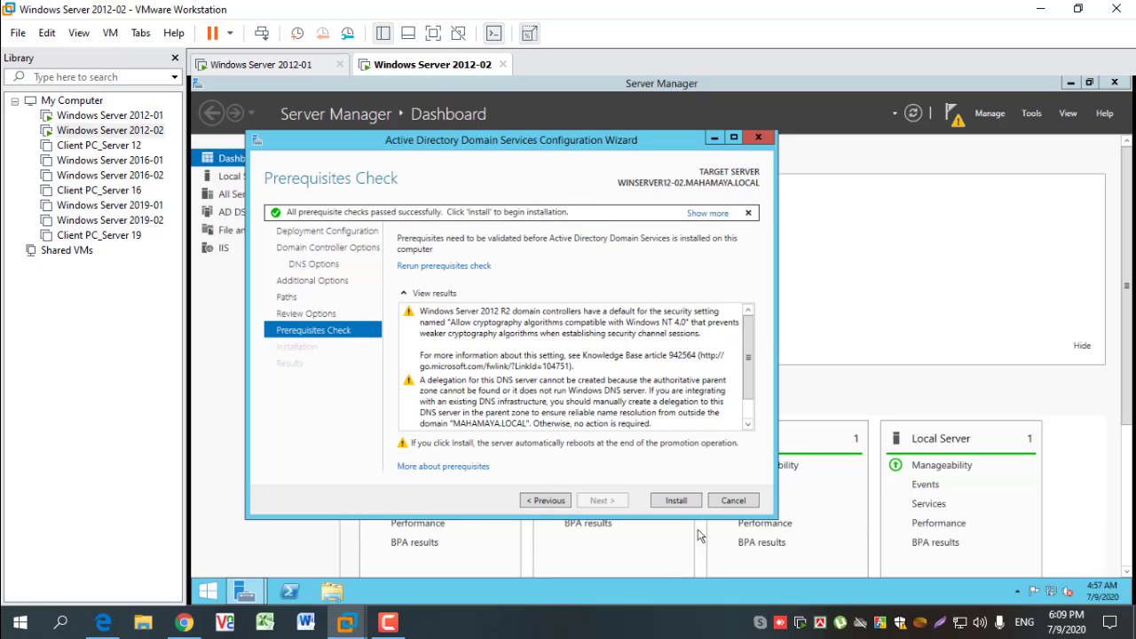
pyautogui.click(679, 504)
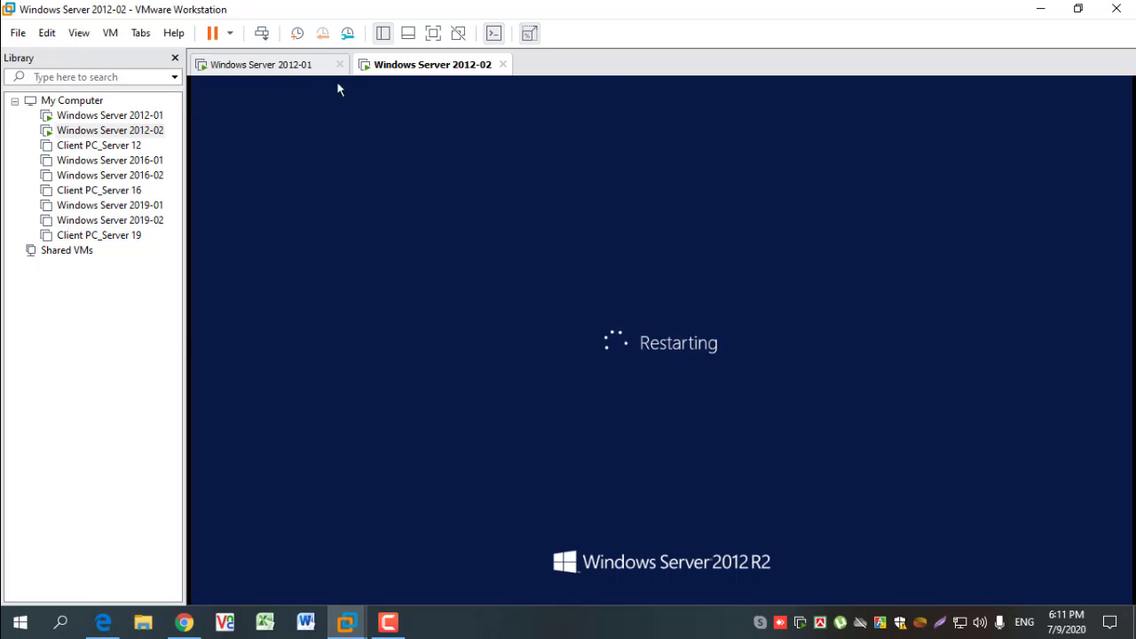
# - On Windows Server 2012-01, refresh Active Directory Users and Computers and check the Domain Controllers and Computers containers for the new server
pyautogui.click(302, 66)
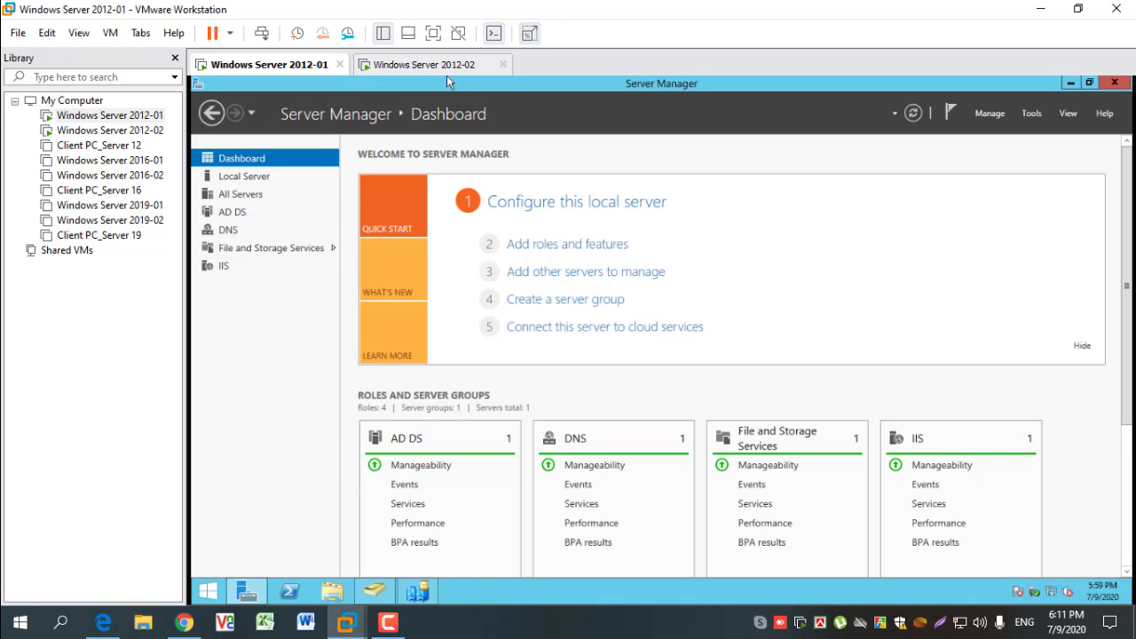
pyautogui.click(374, 591)
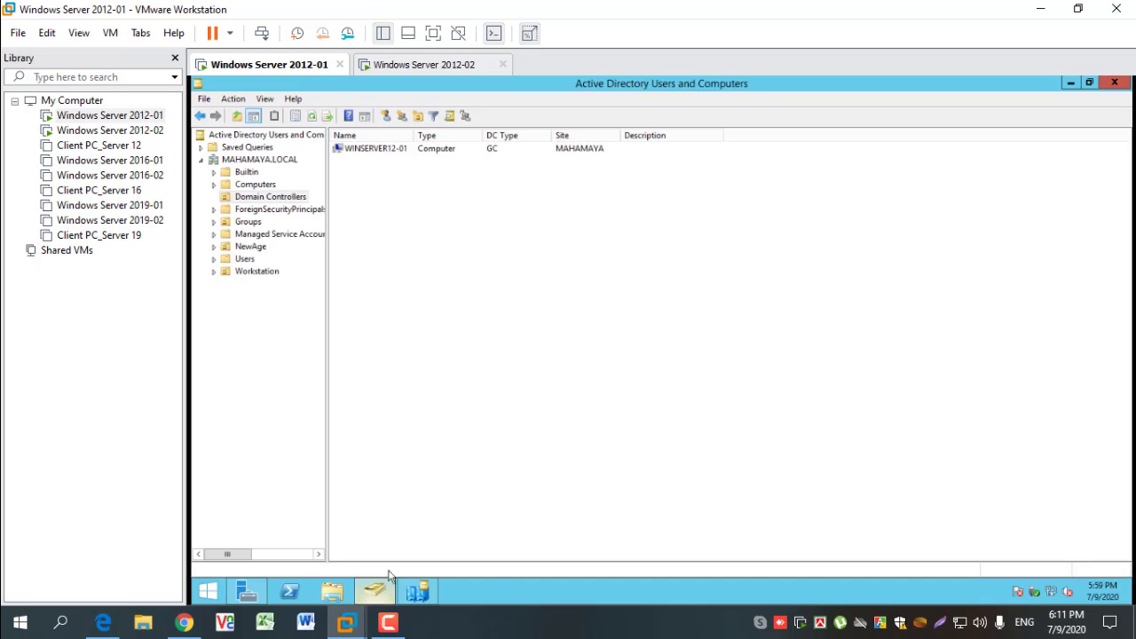
pyautogui.click(311, 117)
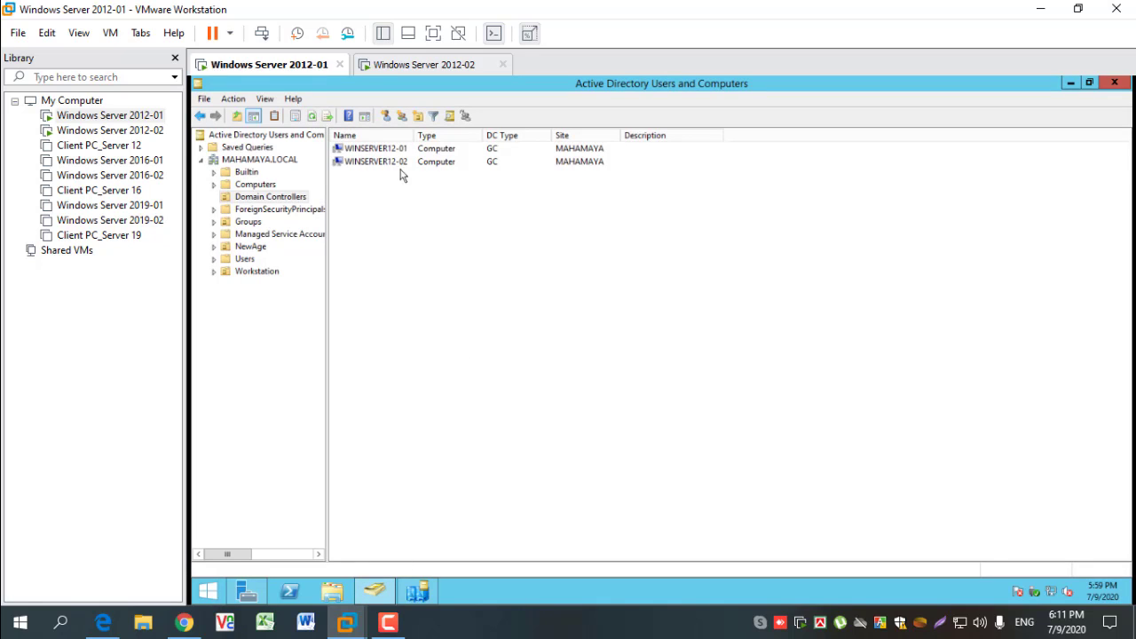
pyautogui.moveTo(412, 138); pyautogui.dragTo(417, 139)
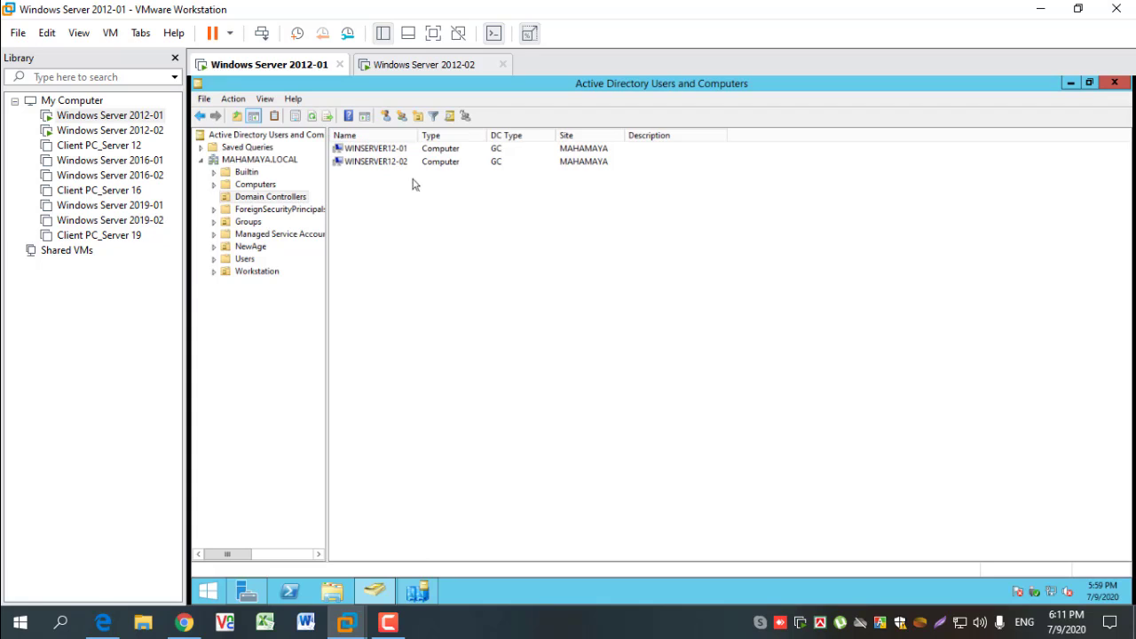
pyautogui.click(264, 184)
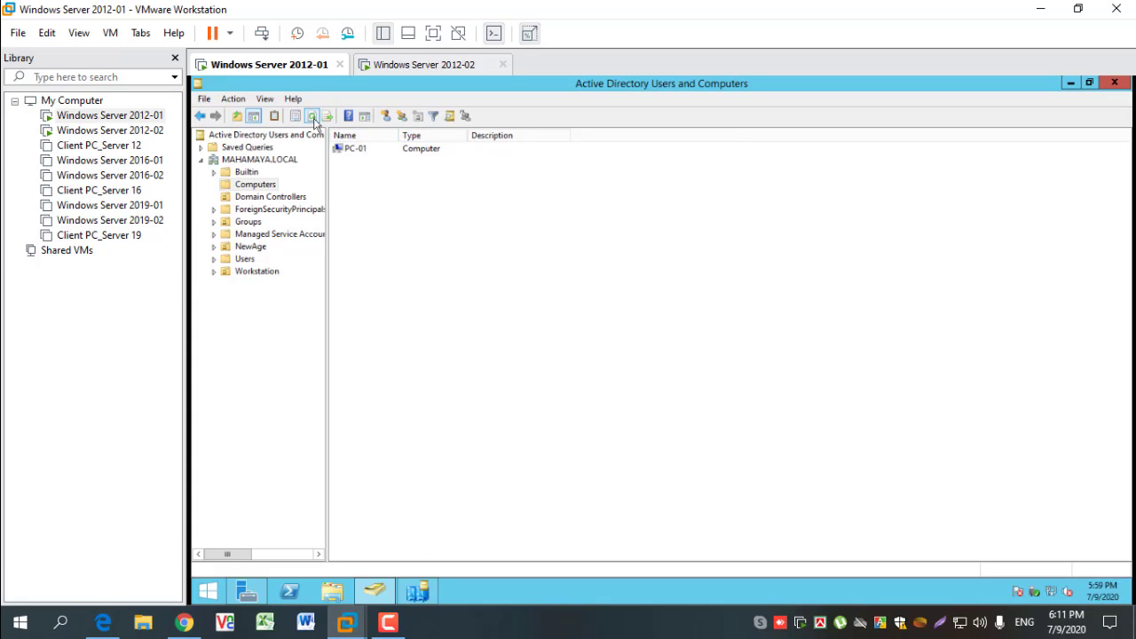
pyautogui.click(270, 200)
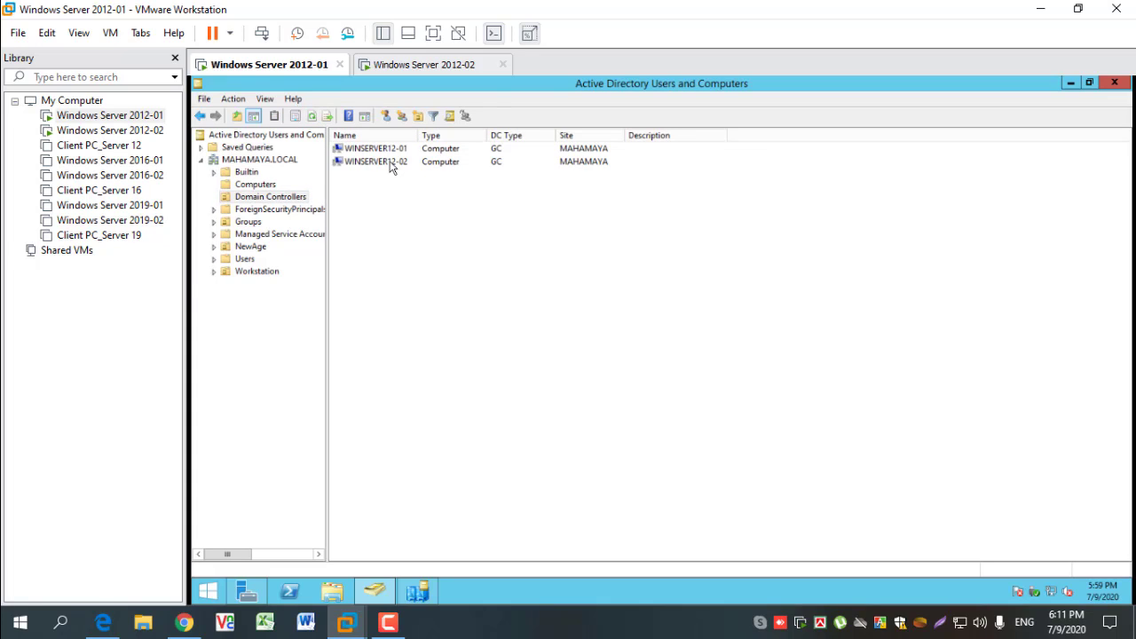
# - Examine the operating system, group membership, delegation and location properties of WINSERVER12-02, and close Active Directory Users and Computers
pyautogui.click(391, 167)
pyautogui.doubleClick(392, 167)
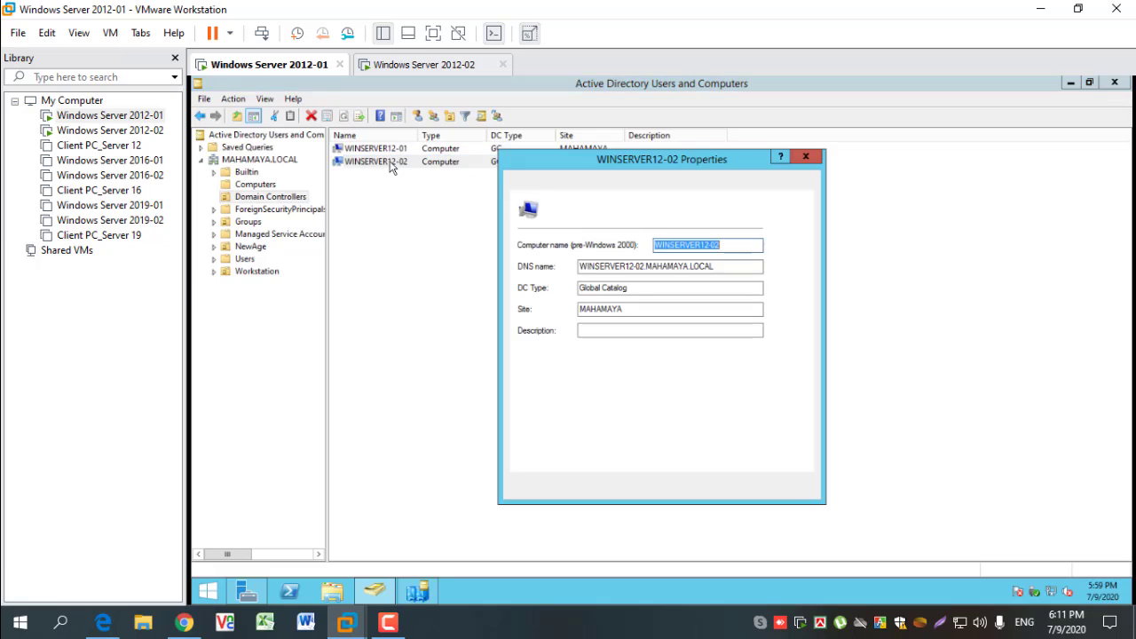
pyautogui.click(572, 182)
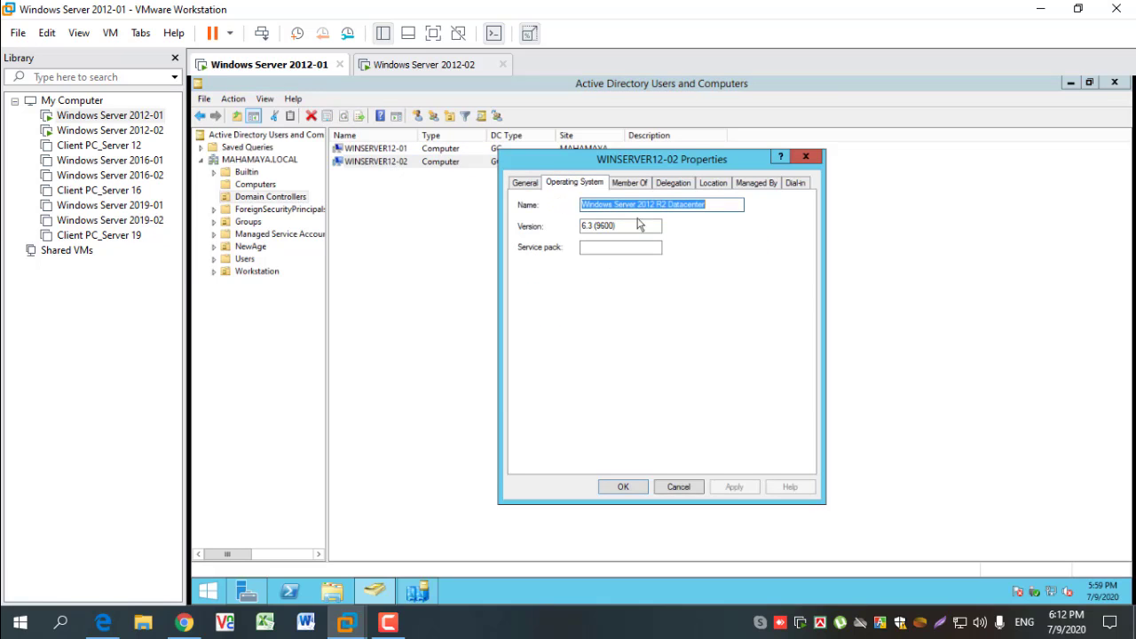
pyautogui.click(722, 206)
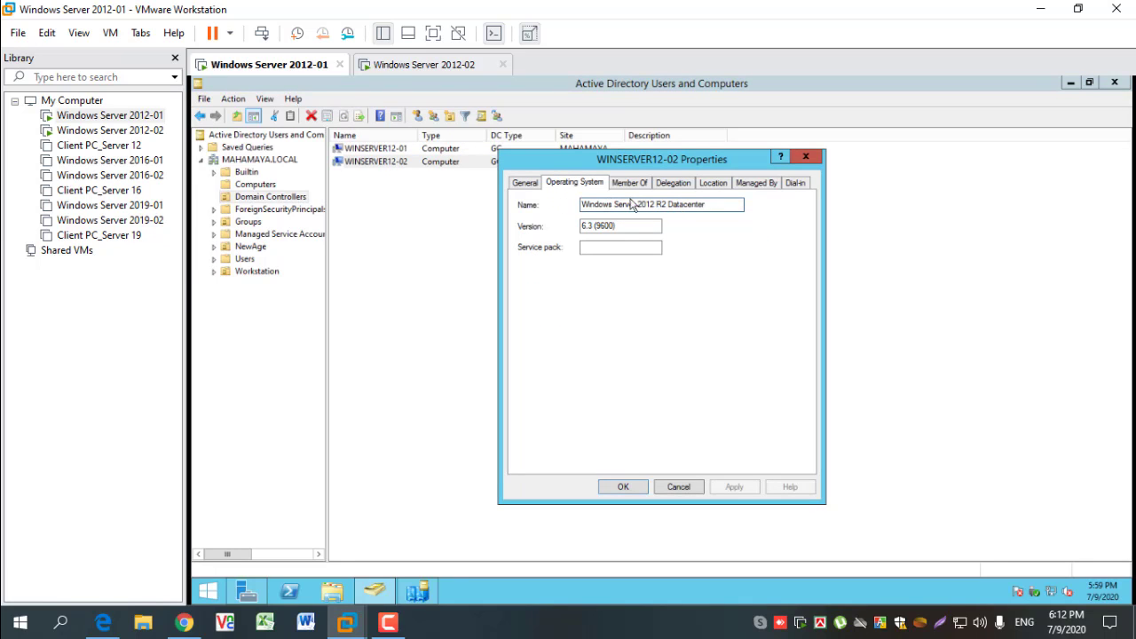
pyautogui.click(629, 183)
pyautogui.click(673, 183)
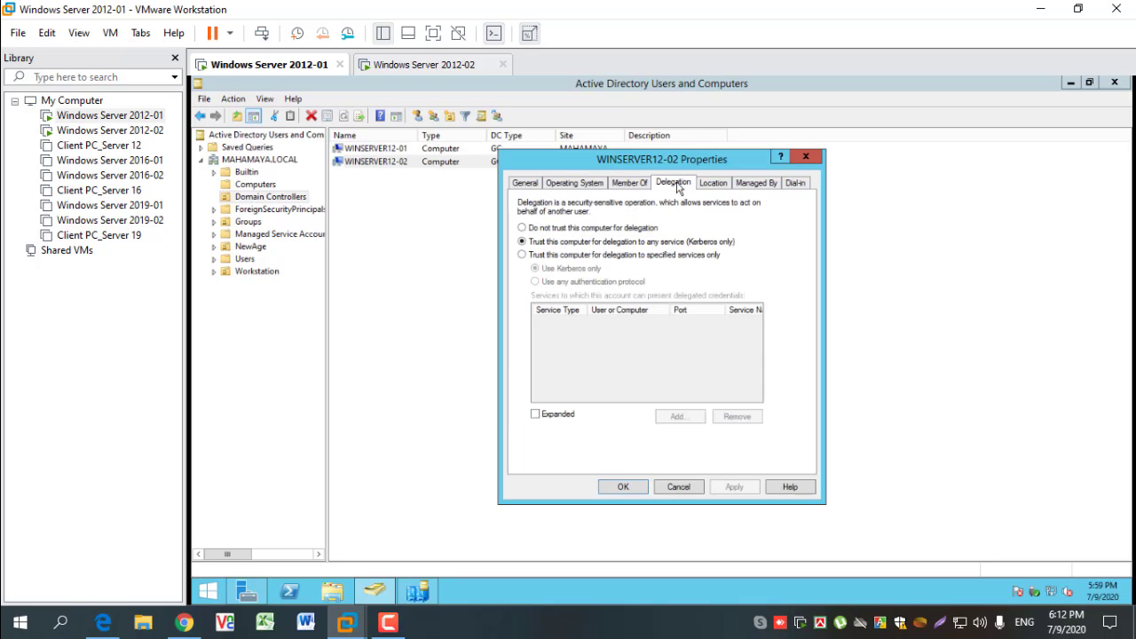
pyautogui.click(725, 184)
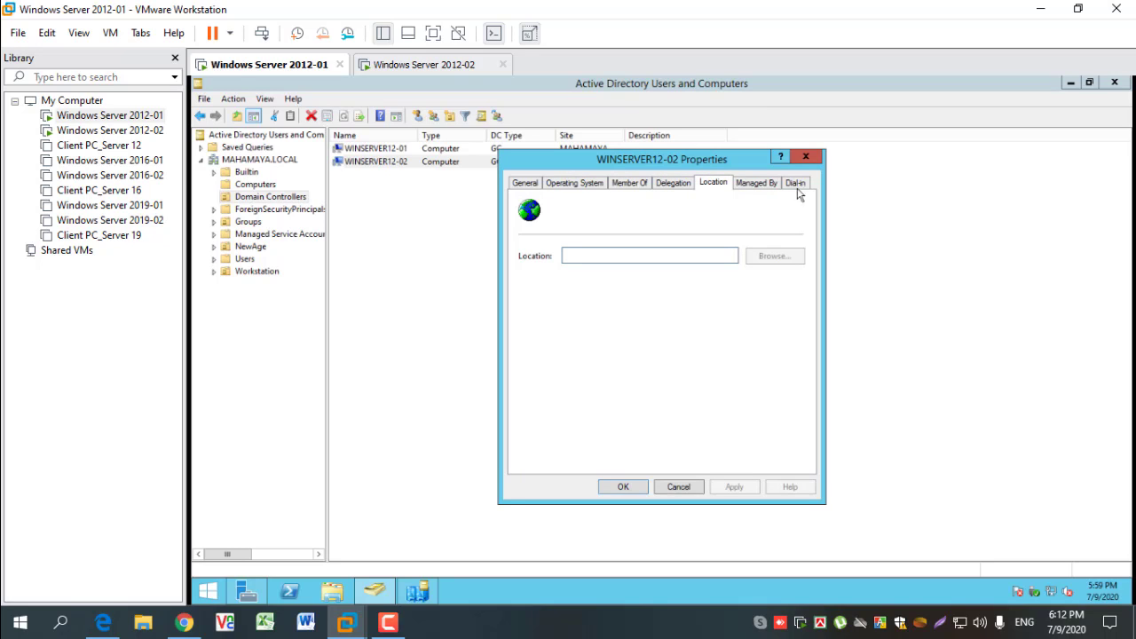
pyautogui.click(805, 157)
pyautogui.click(398, 257)
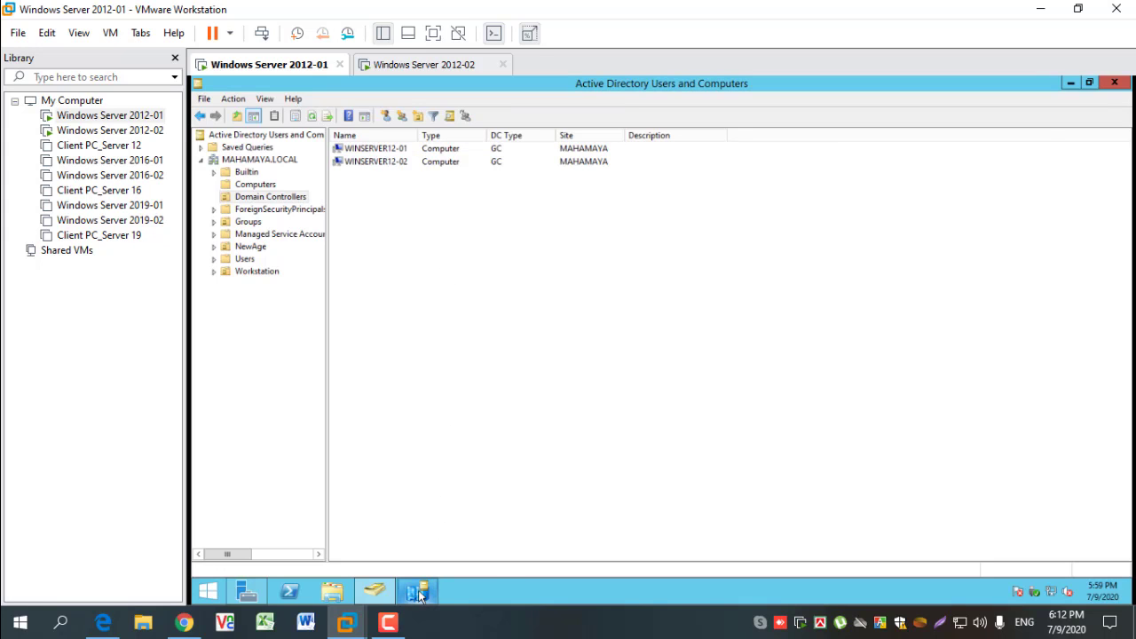
pyautogui.click(1115, 84)
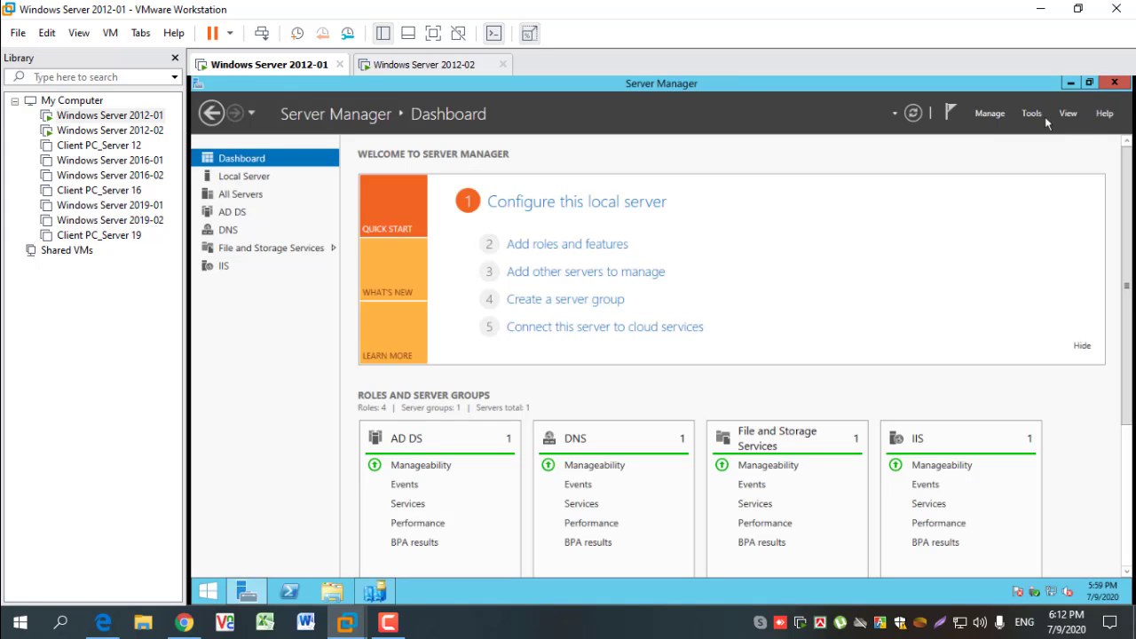
# - Check the servers listed under the MAHAMAYA site in Active Directory Sites and Services and close the console
pyautogui.click(1044, 121)
pyautogui.click(994, 181)
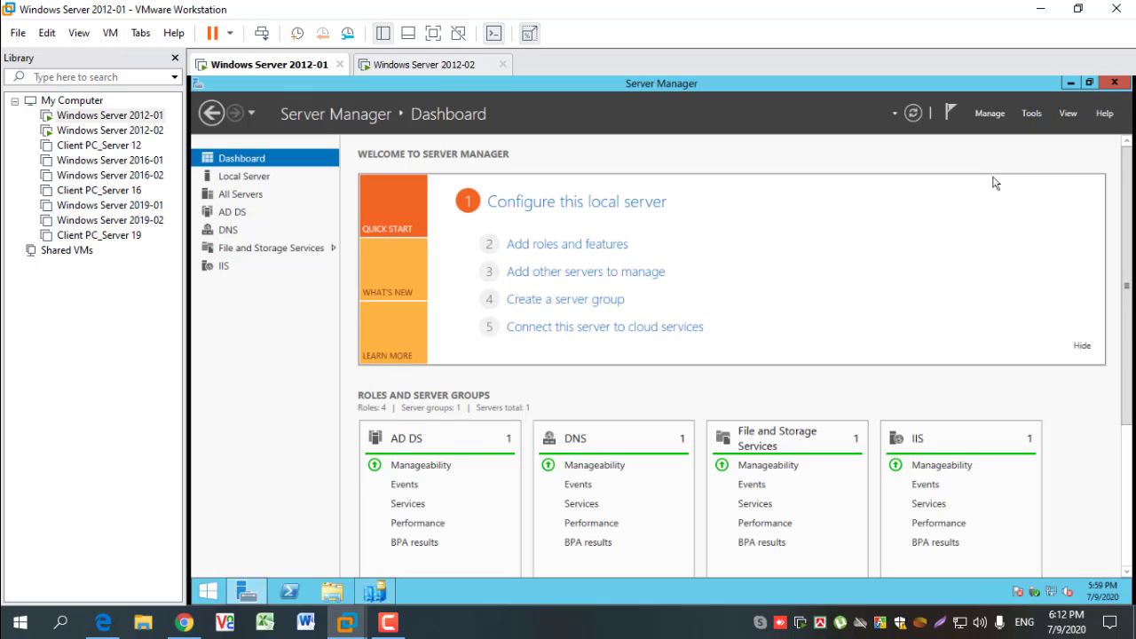
pyautogui.click(380, 593)
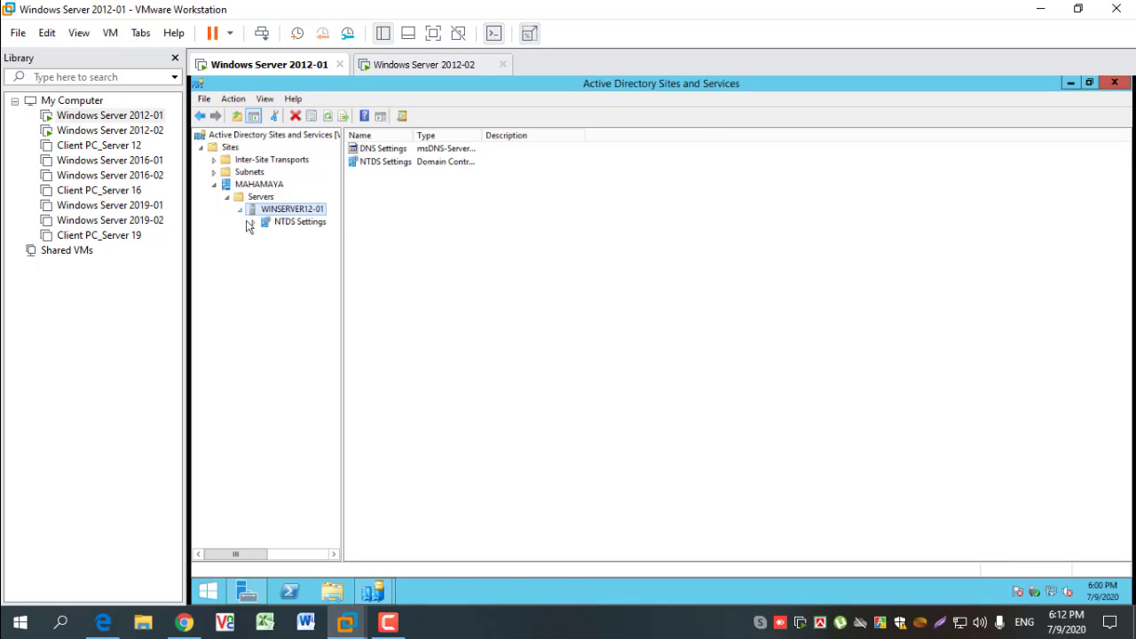
pyautogui.click(1121, 86)
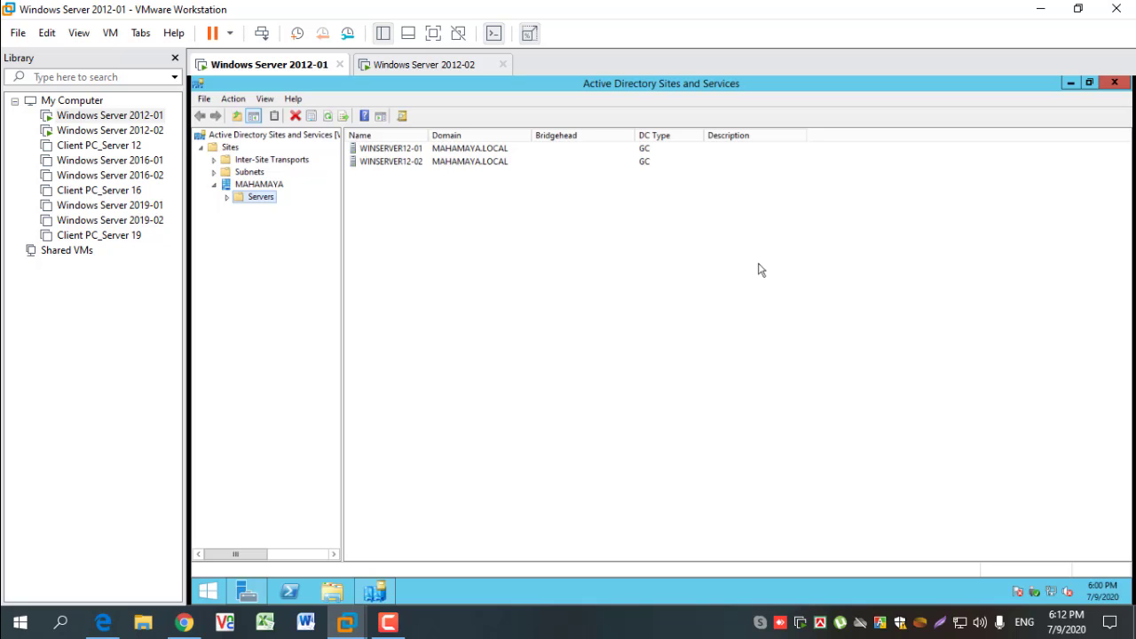
pyautogui.click(1116, 83)
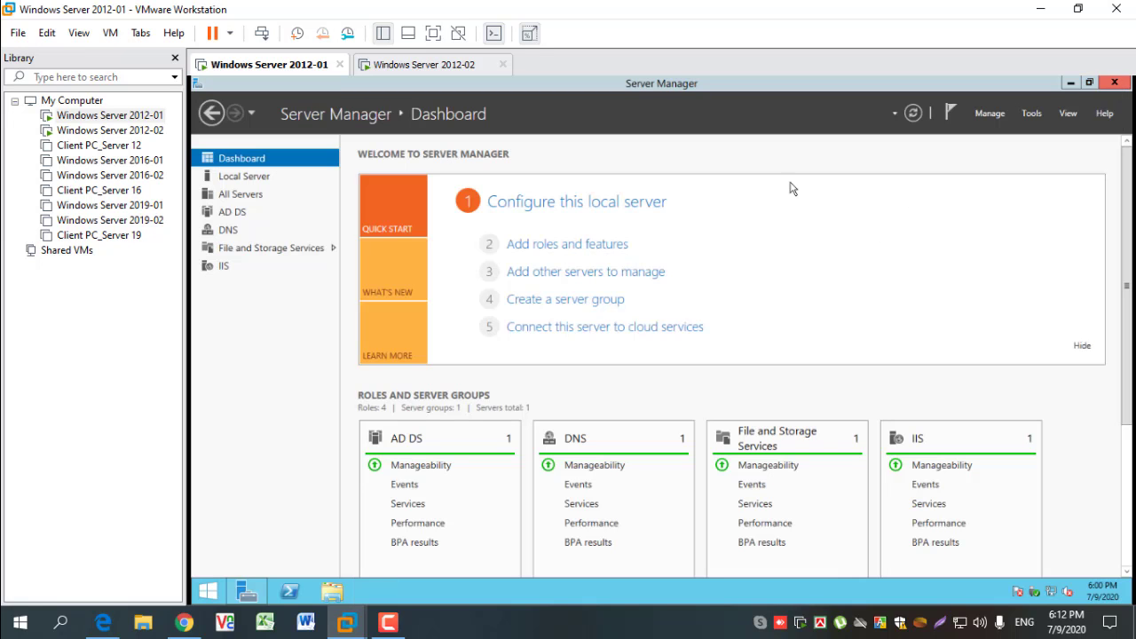
# - Reopen Active Directory Sites and Services and widen the Name column in the MAHAMAYA site's server list
pyautogui.click(1031, 121)
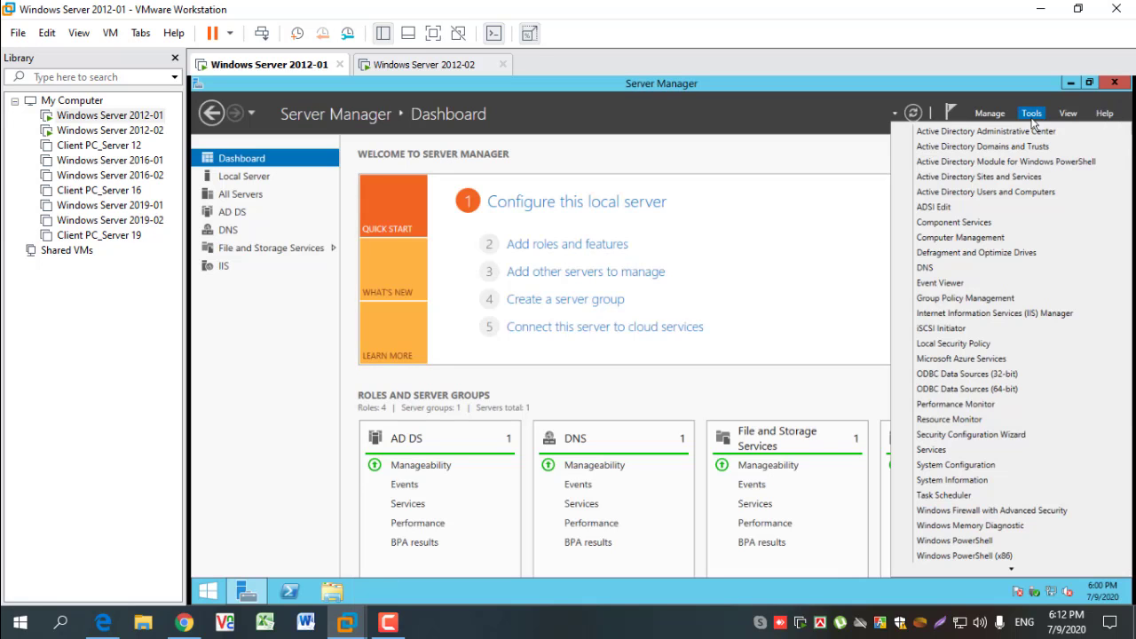
pyautogui.click(999, 177)
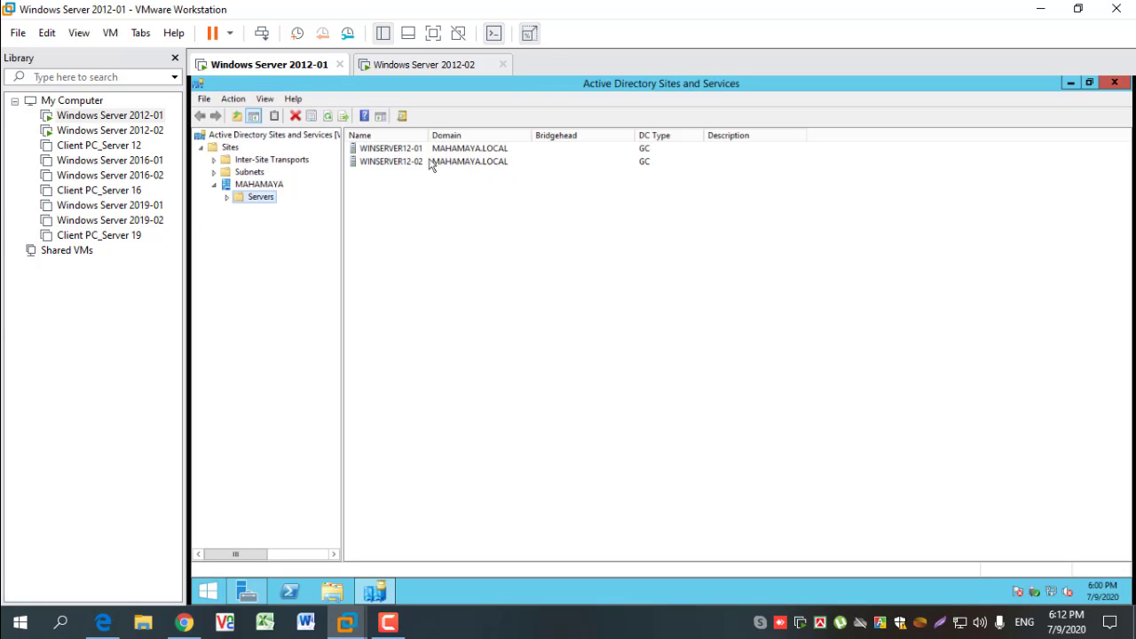
pyautogui.moveTo(429, 135); pyautogui.dragTo(433, 135)
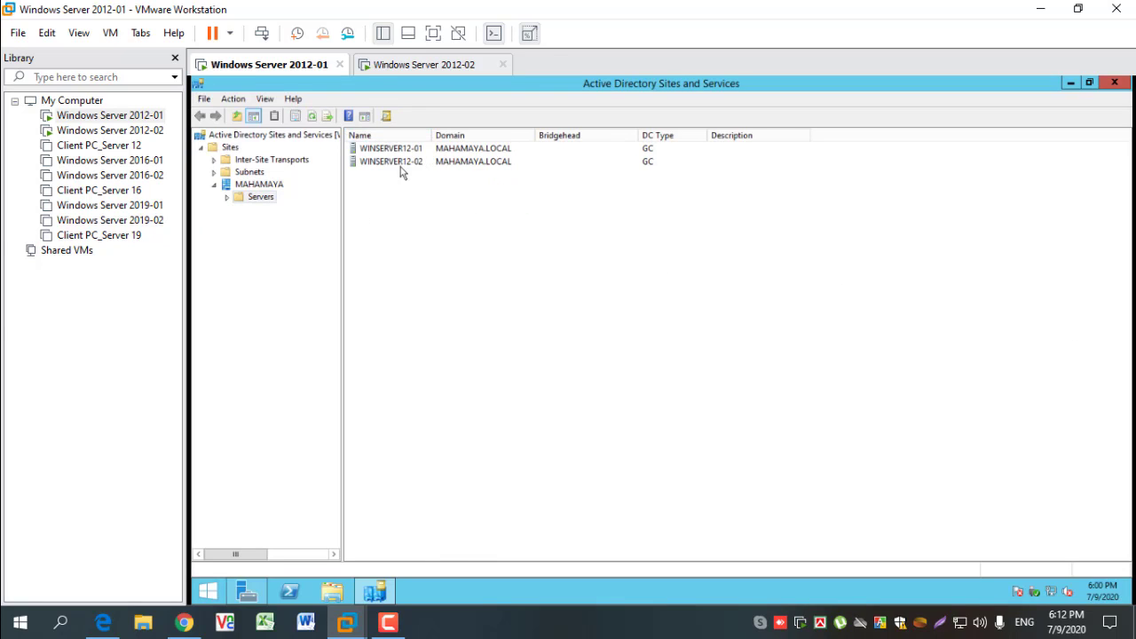
# - Expand both servers under the MAHAMAYA site and check the replication connections in the NTDS Settings of WINSERVER12-01 and WINSERVER12-02
pyautogui.click(224, 199)
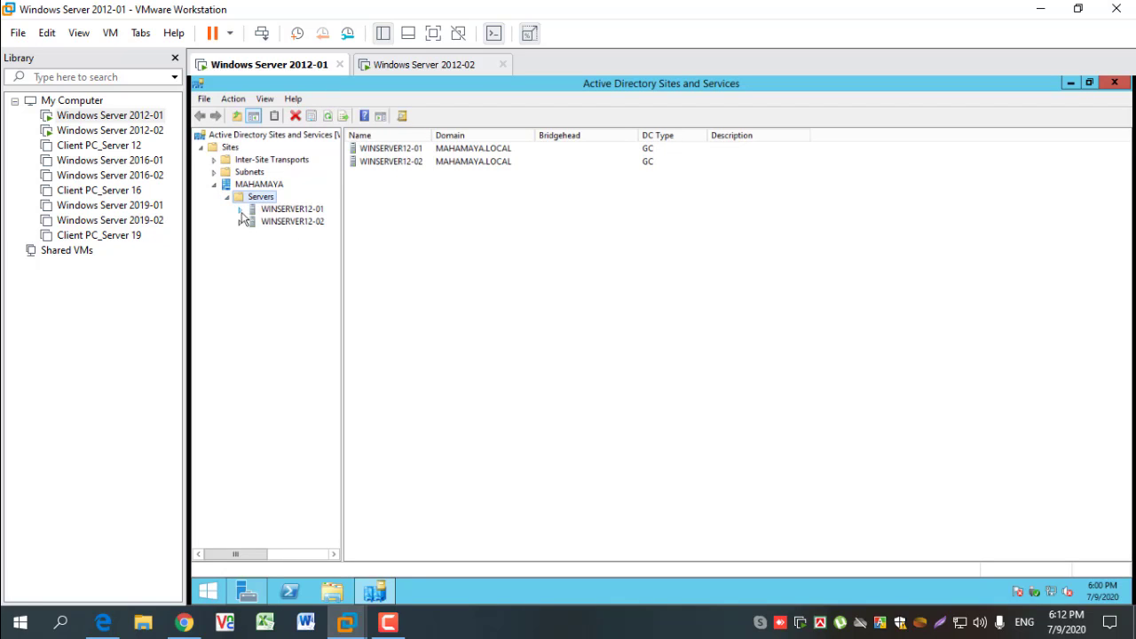
pyautogui.click(239, 210)
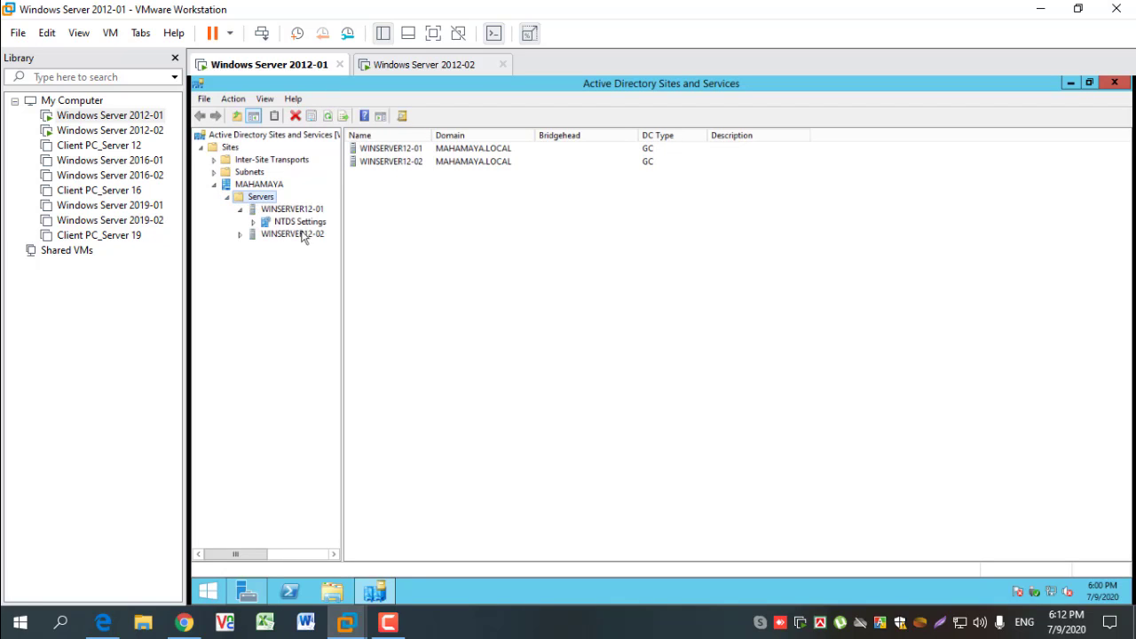
pyautogui.click(239, 235)
pyautogui.click(298, 247)
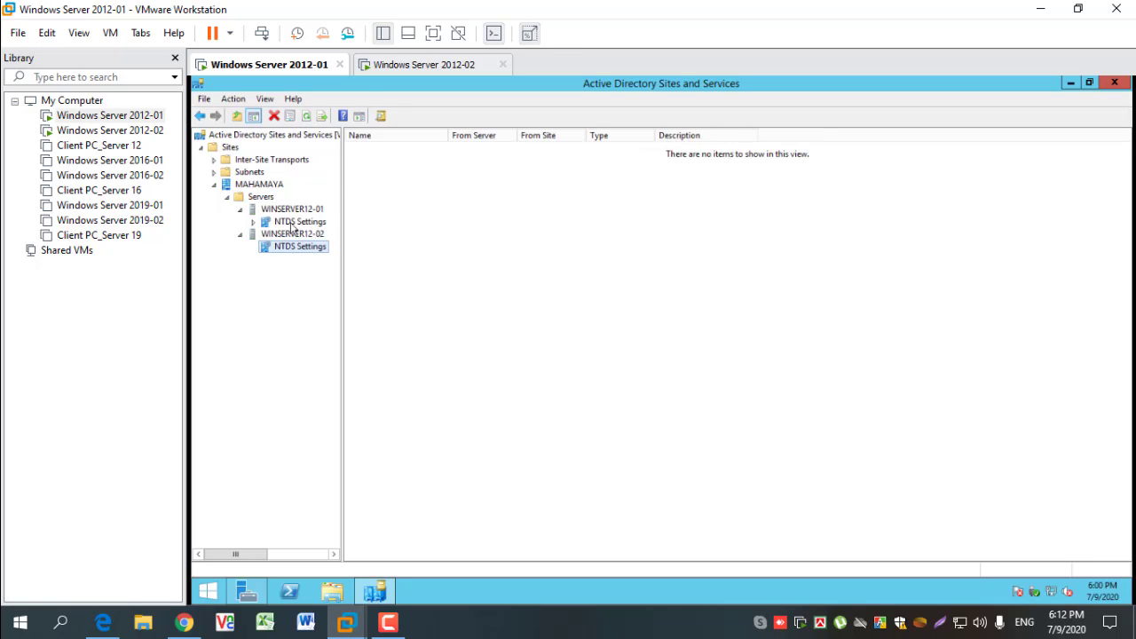
pyautogui.click(292, 223)
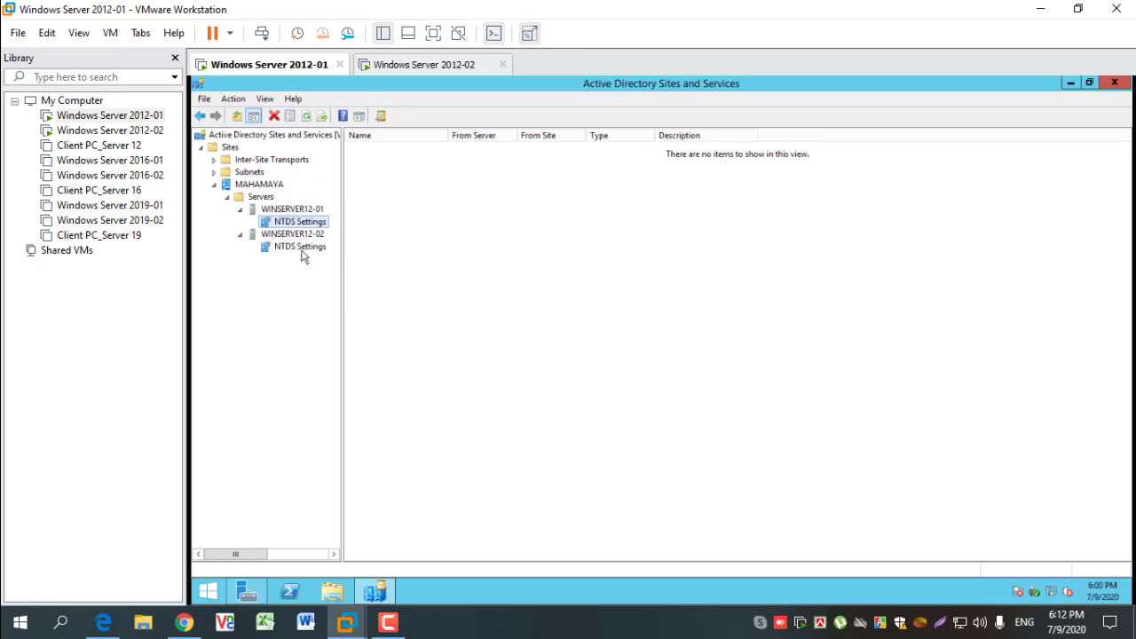
pyautogui.click(299, 249)
# - Refresh the connection list in the NTDS Settings of WINSERVER12-02 several times to check for replication connections
pyautogui.rightClick(513, 344)
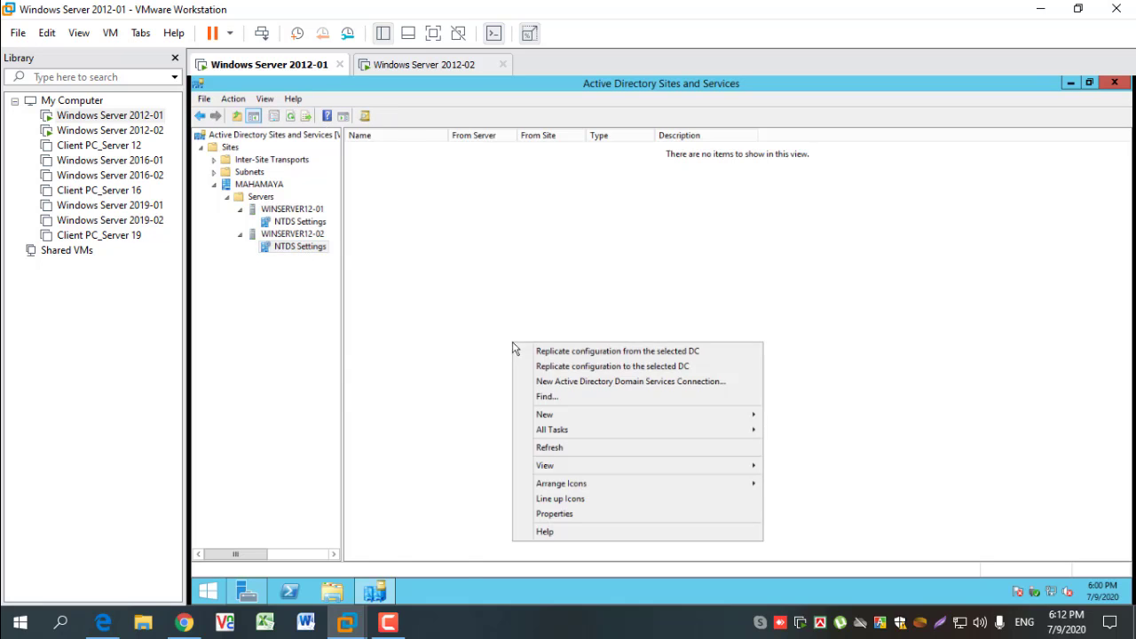
pyautogui.click(566, 449)
pyautogui.rightClick(478, 351)
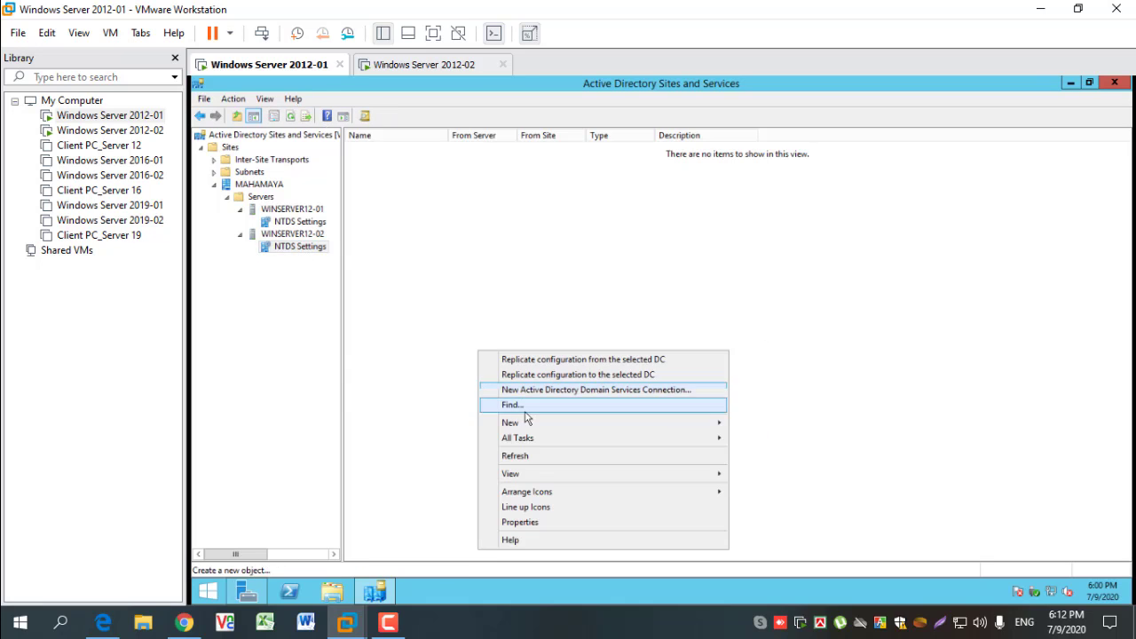
pyautogui.click(535, 460)
pyautogui.rightClick(495, 403)
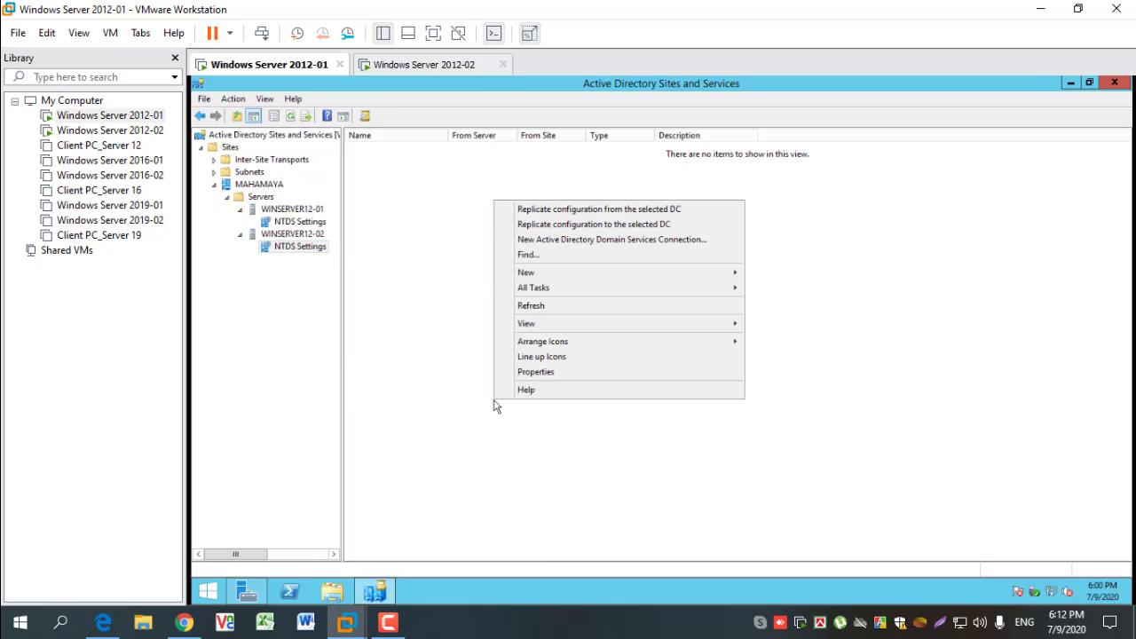
pyautogui.click(550, 312)
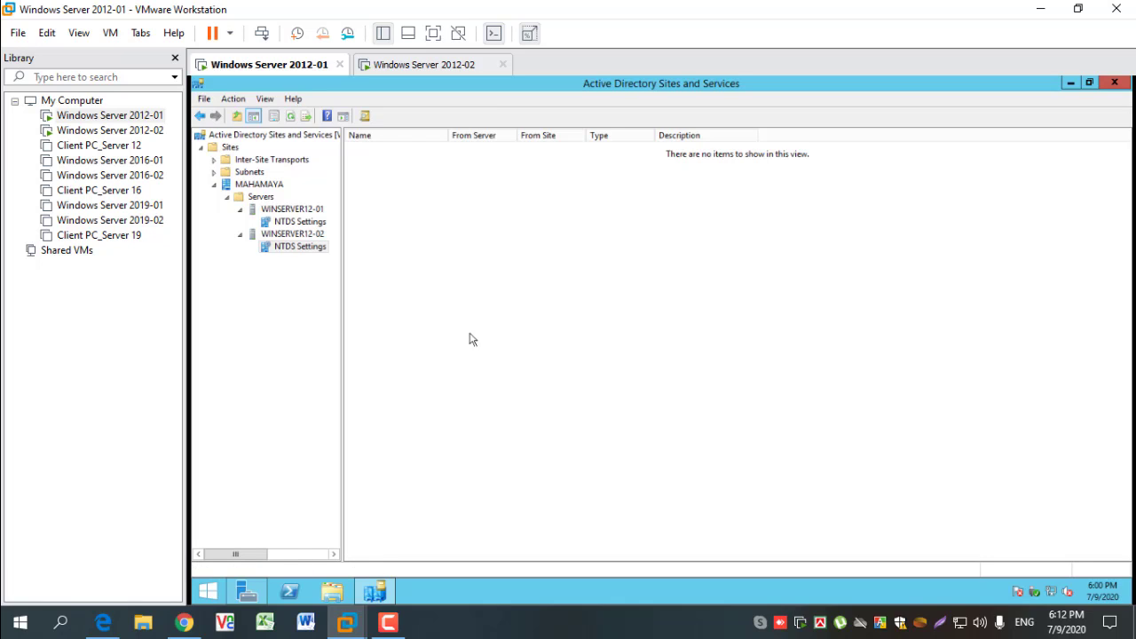
pyautogui.rightClick(468, 334)
pyautogui.click(438, 324)
pyautogui.rightClick(438, 324)
pyautogui.click(501, 430)
# - Open DNS Manager from Server Manager and check the records in the 15.10.10.in-addr.arpa reverse zone and the MAHAMAYA.LOCAL forward zone
pyautogui.click(261, 597)
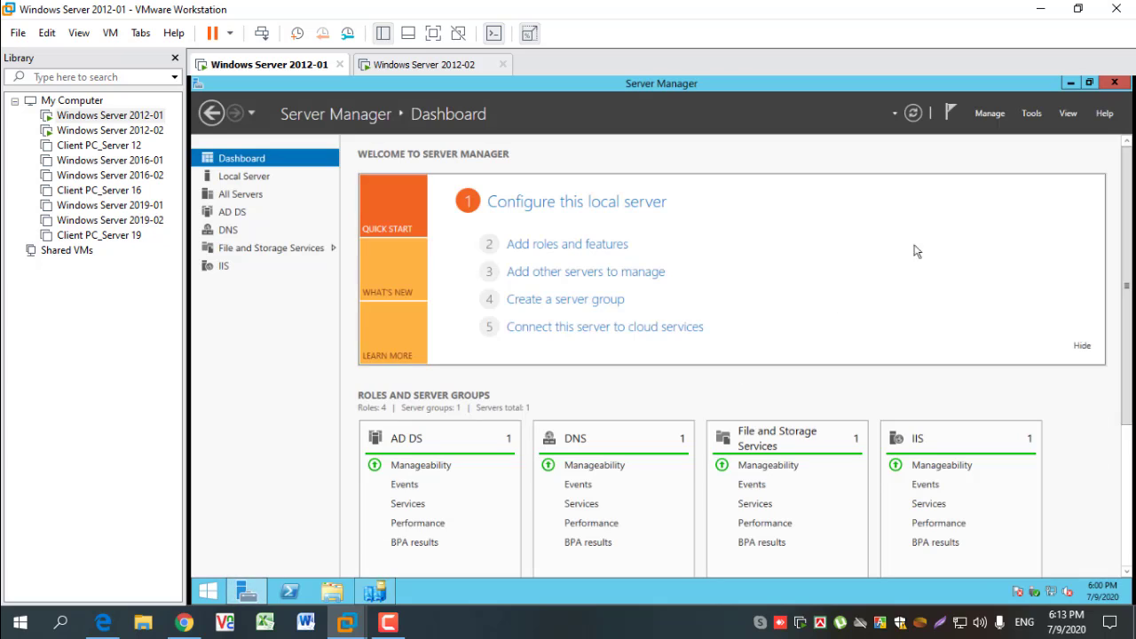
pyautogui.click(1034, 113)
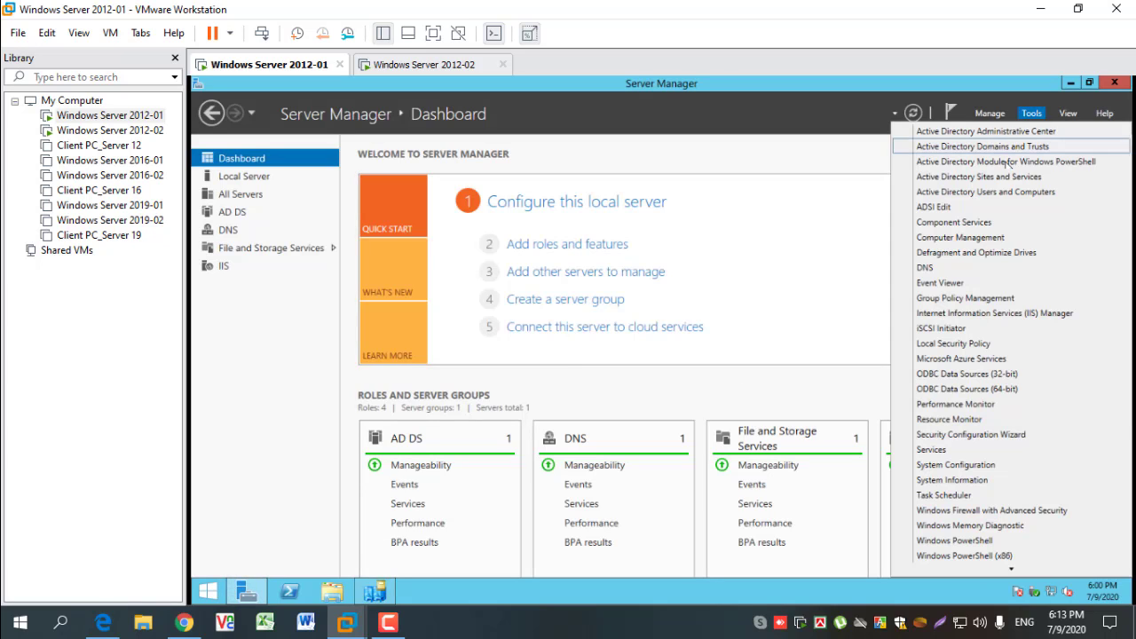
pyautogui.click(933, 268)
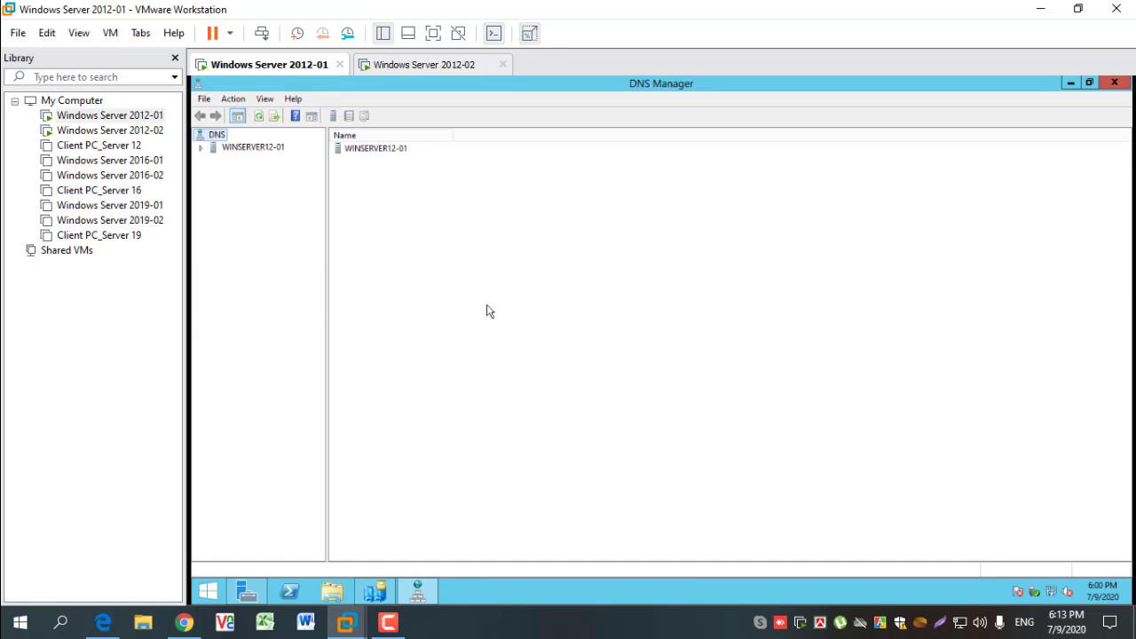
pyautogui.doubleClick(211, 148)
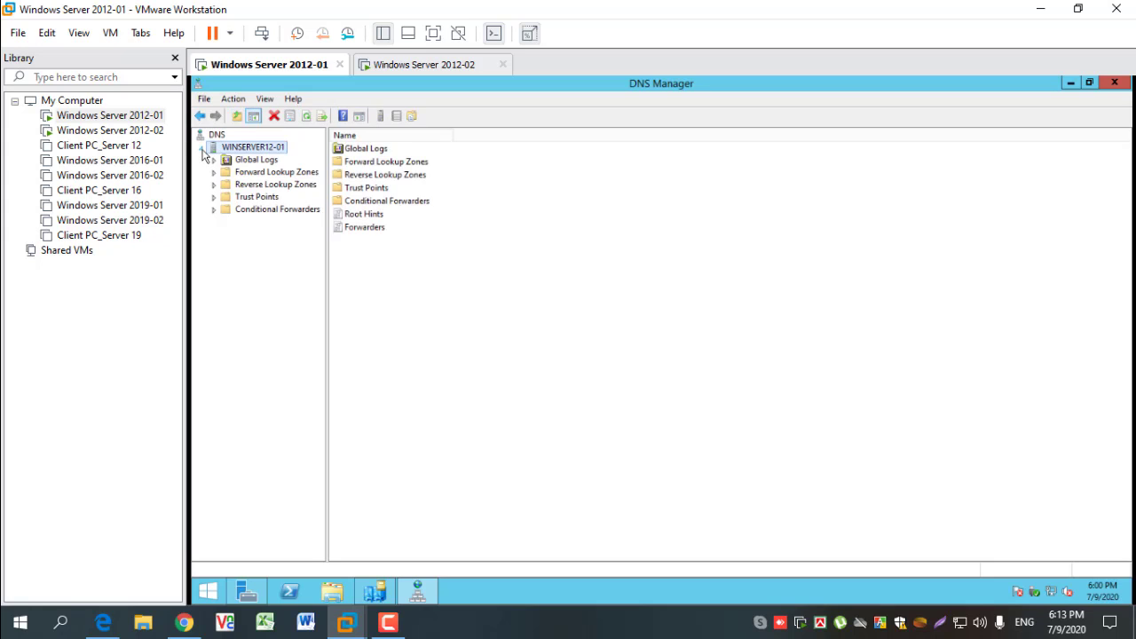
pyautogui.click(214, 186)
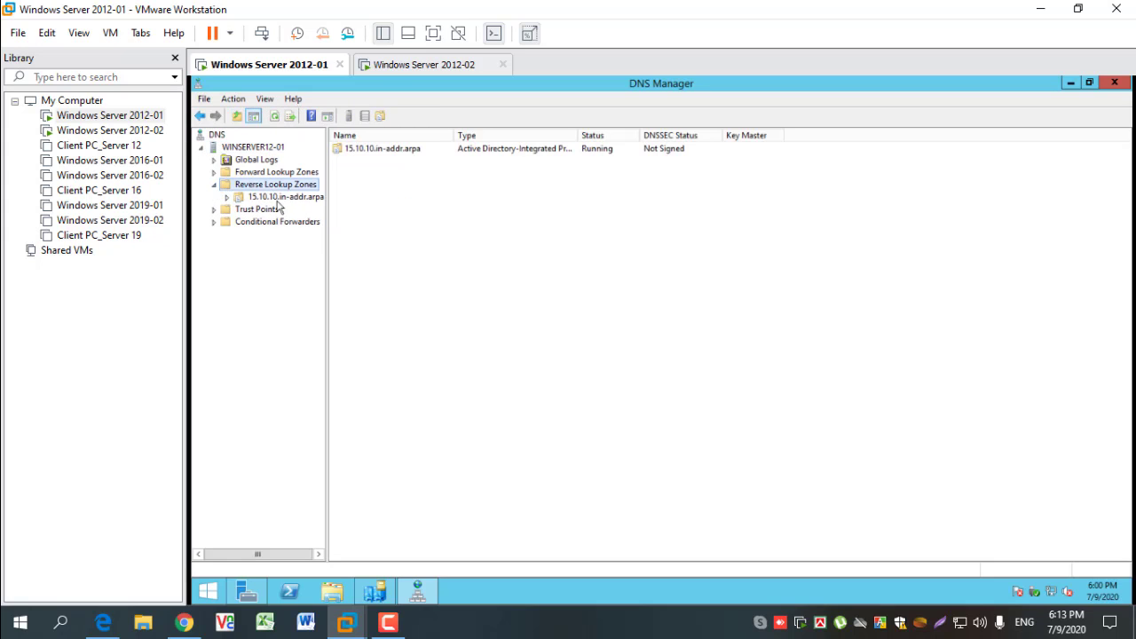
pyautogui.click(280, 198)
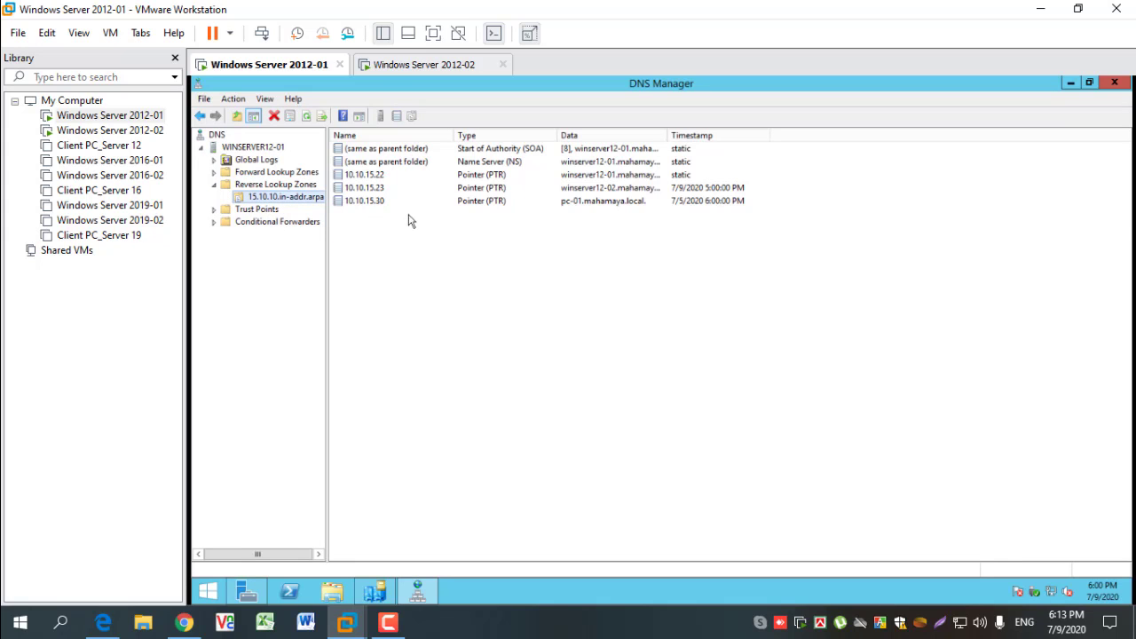
pyautogui.click(213, 172)
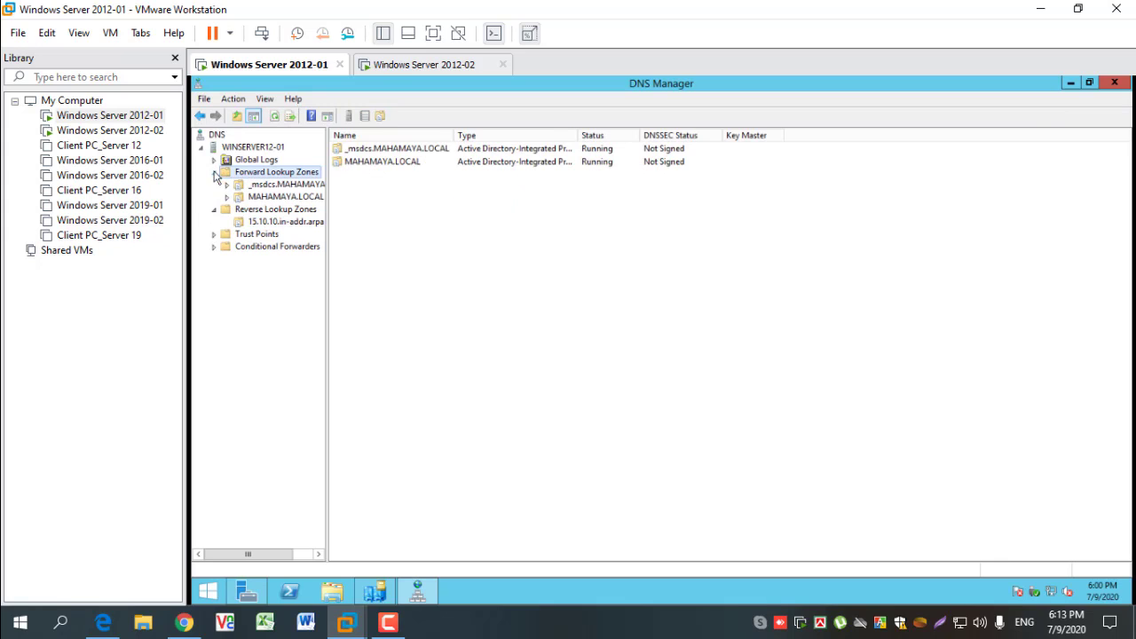
pyautogui.click(279, 198)
pyautogui.click(284, 223)
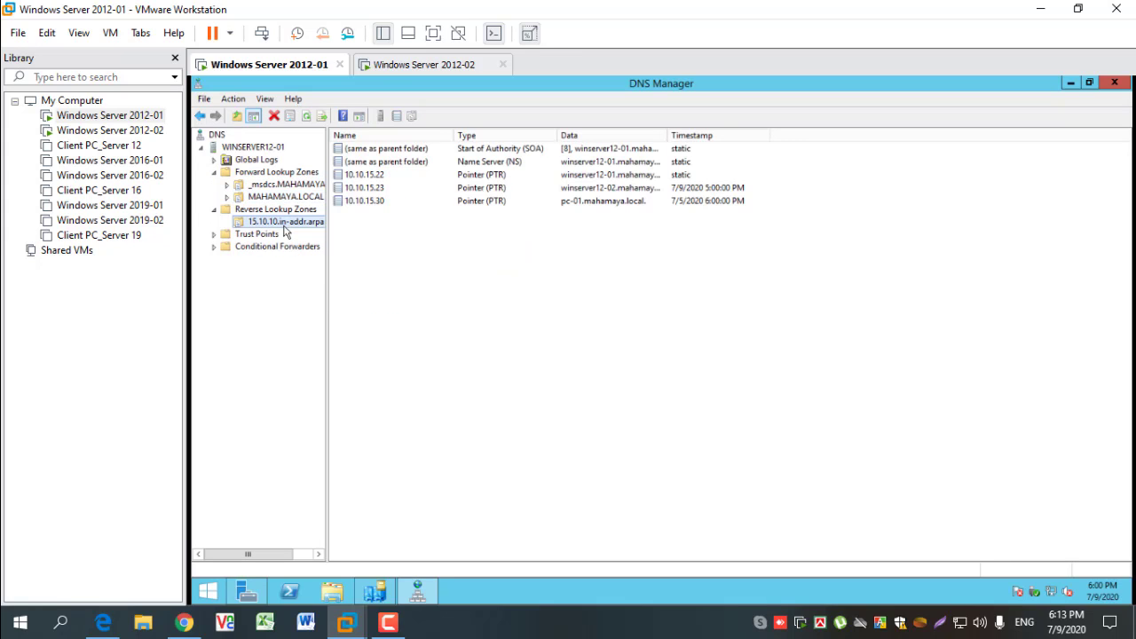
# - Examine the pointer and security properties of the 10.10.15.23 record in the reverse lookup zone and close them without changes
pyautogui.click(385, 188)
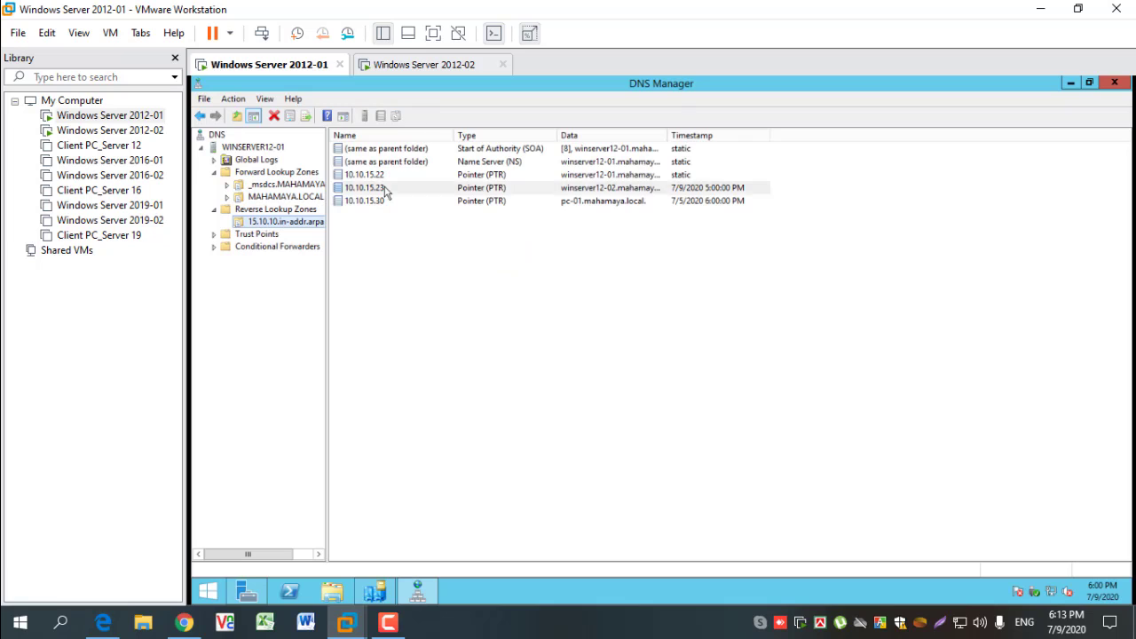
pyautogui.doubleClick(385, 189)
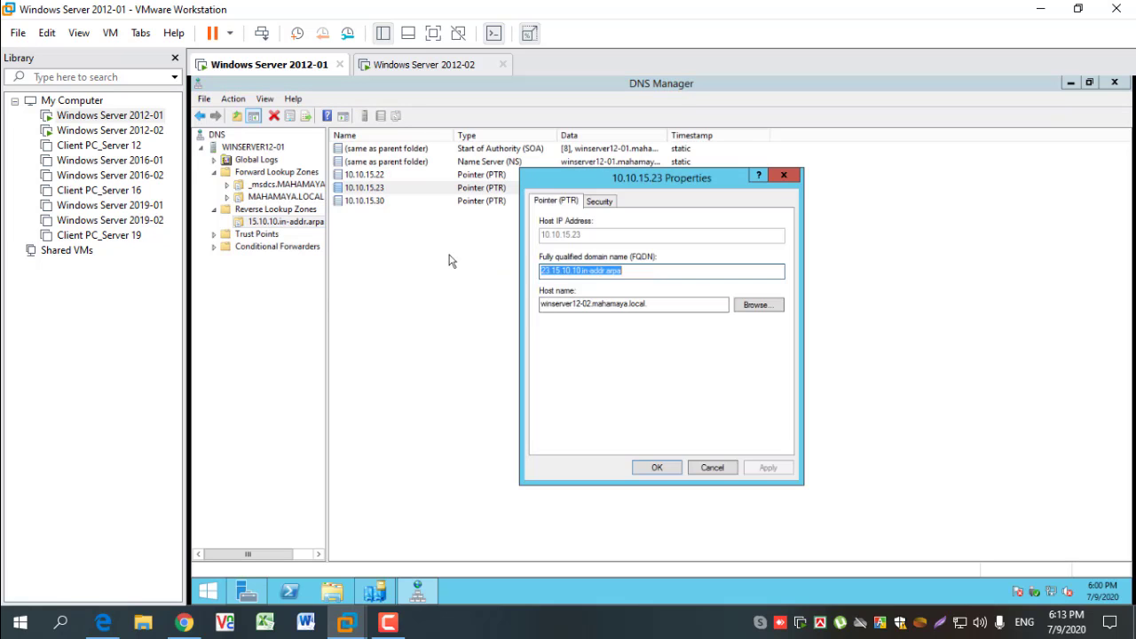
pyautogui.click(604, 202)
pyautogui.click(557, 201)
pyautogui.click(713, 468)
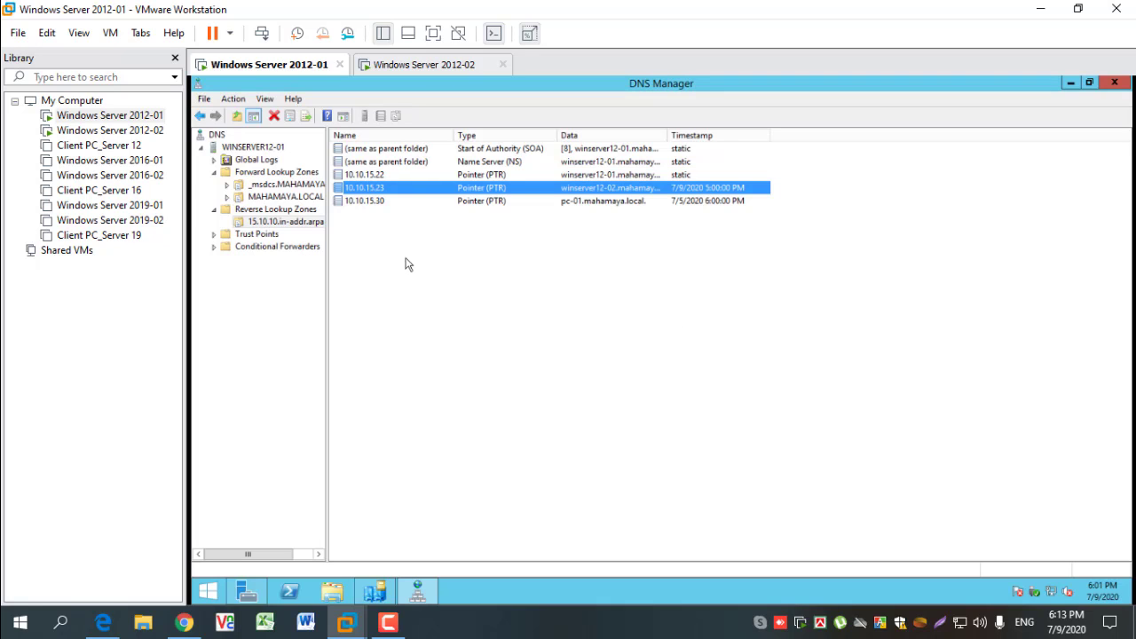
# - Examine the properties of the WINSERVER12-02 host record in the MAHAMAYA.LOCAL forward lookup zone
pyautogui.click(276, 198)
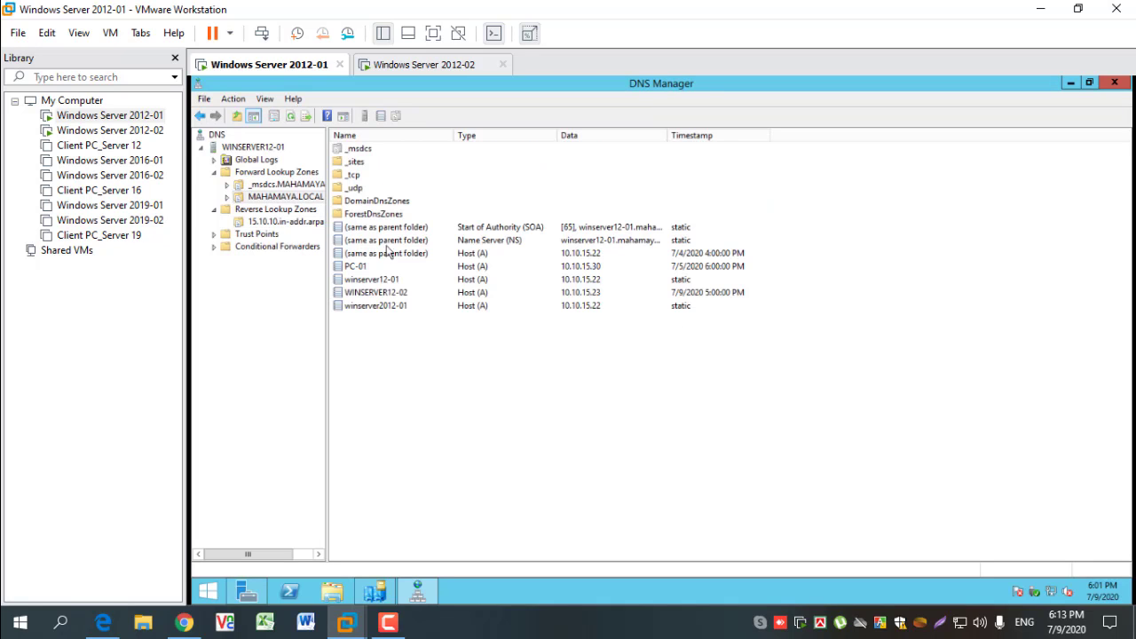
pyautogui.click(382, 295)
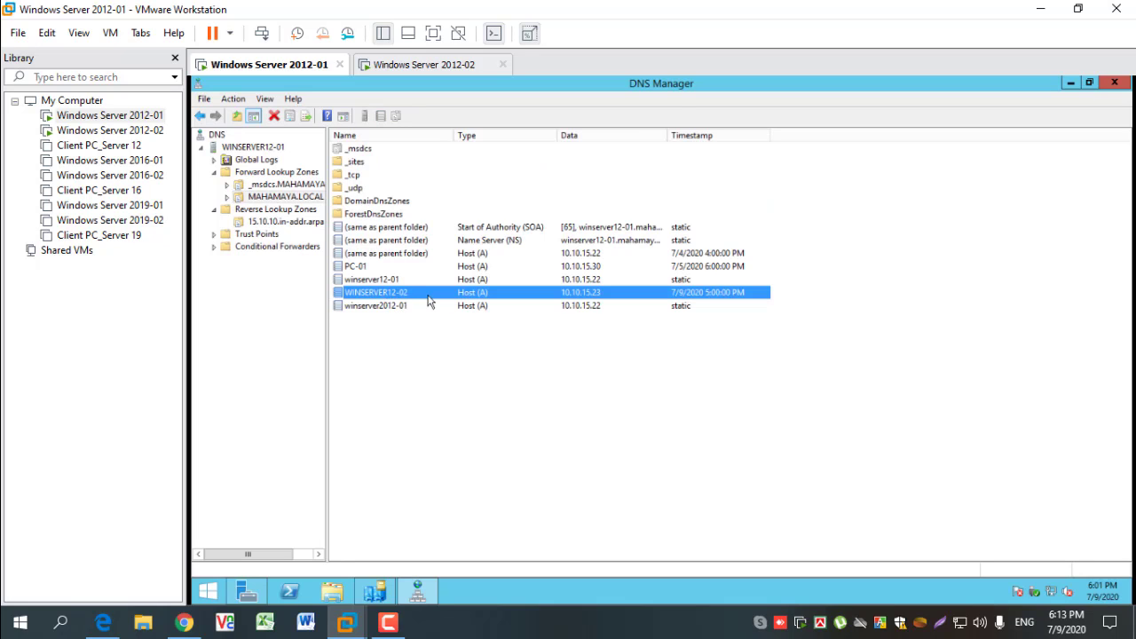
pyautogui.doubleClick(421, 294)
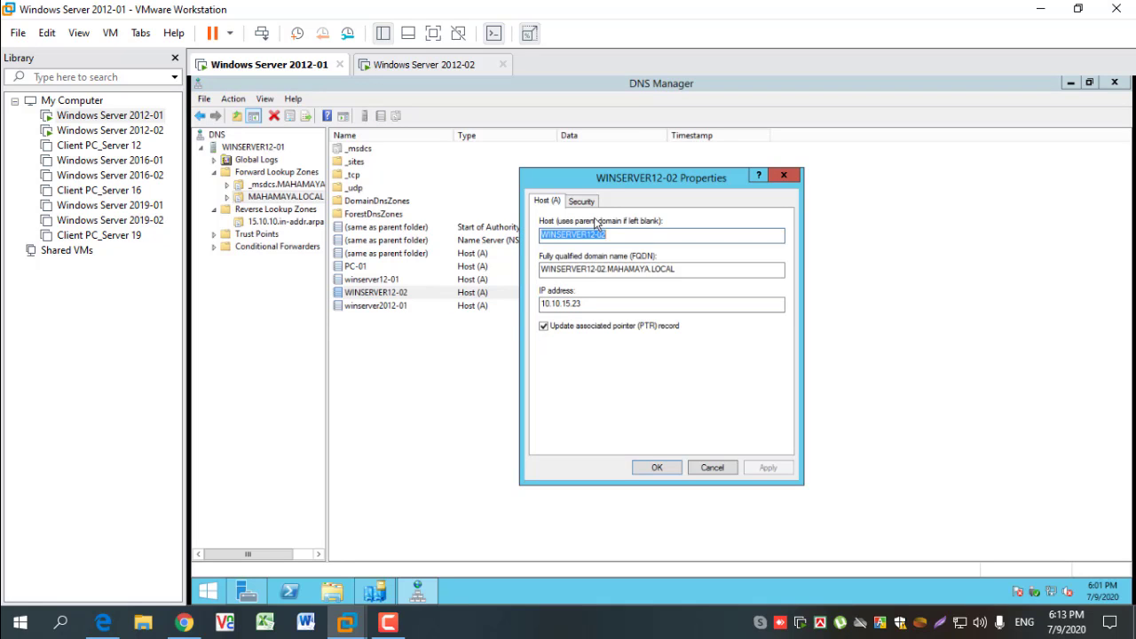
pyautogui.click(654, 467)
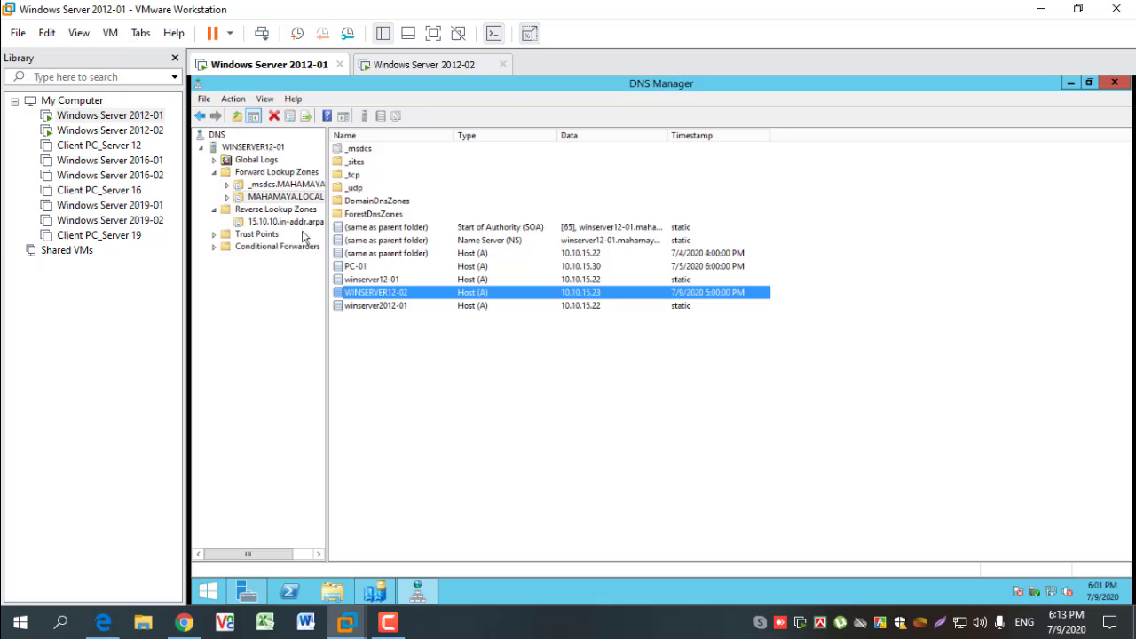
# - Recheck the 10.10.15.22 and 10.10.15.23 pointer records in the reverse lookup zone, refresh the list and close DNS Manager
pyautogui.click(274, 222)
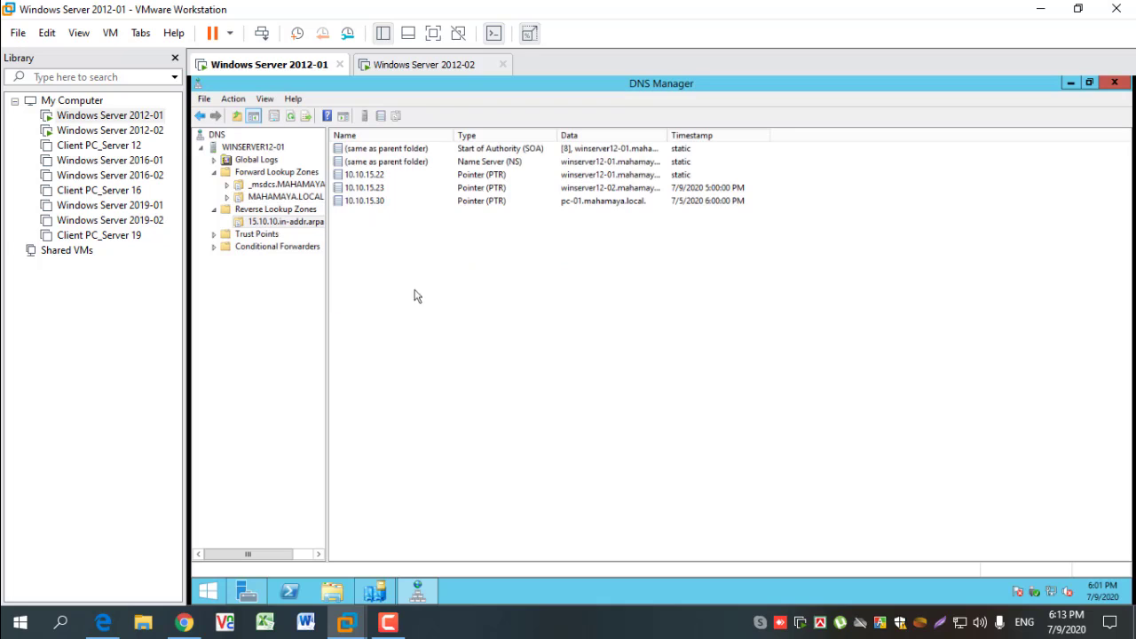
pyautogui.click(382, 177)
pyautogui.keyDown('shift'); pyautogui.click(383, 187); pyautogui.keyUp('shift')
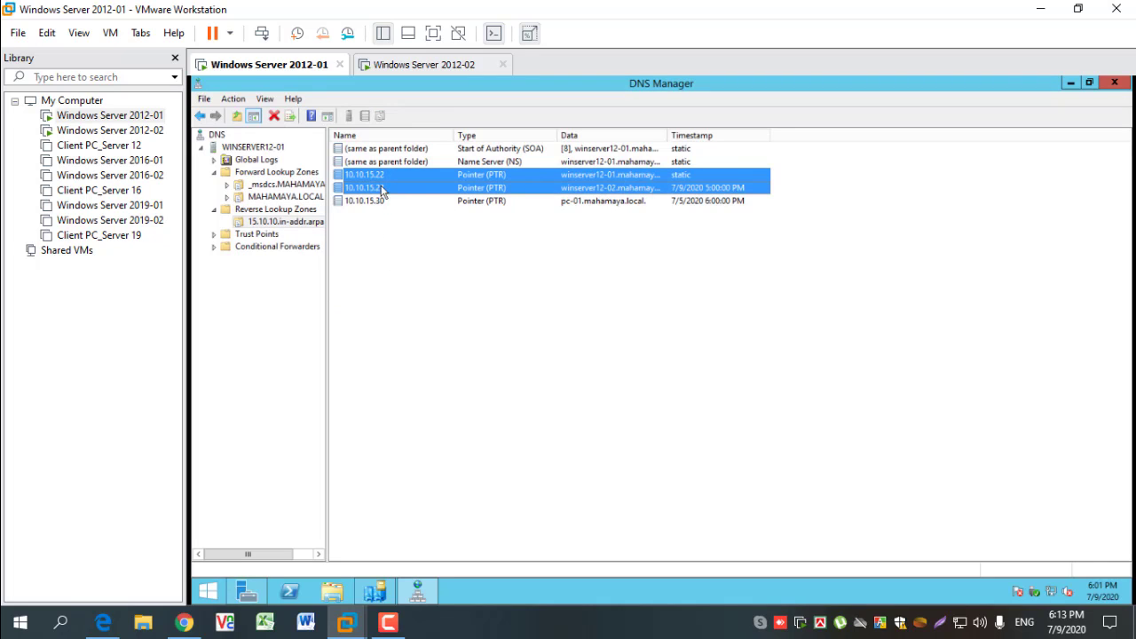
pyautogui.click(463, 308)
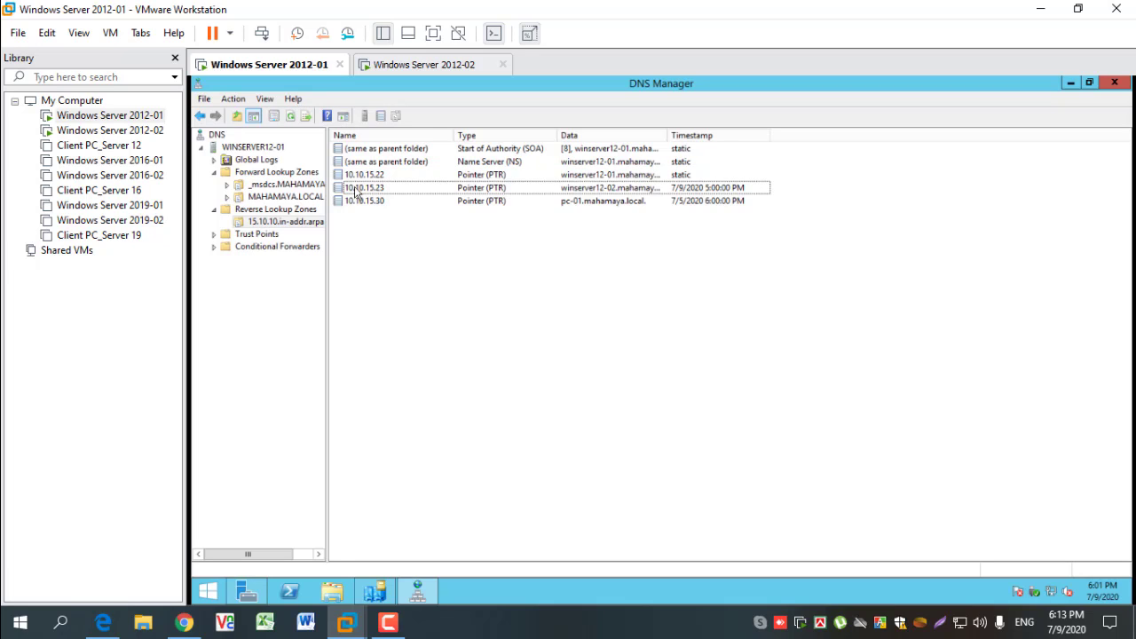
pyautogui.click(294, 120)
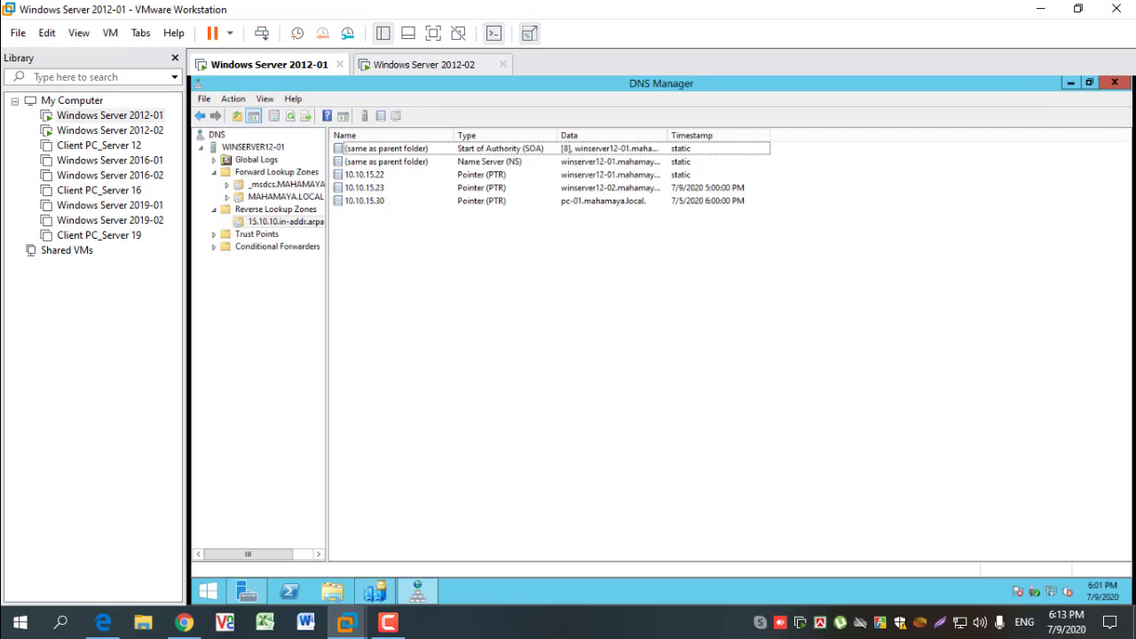
pyautogui.click(1114, 84)
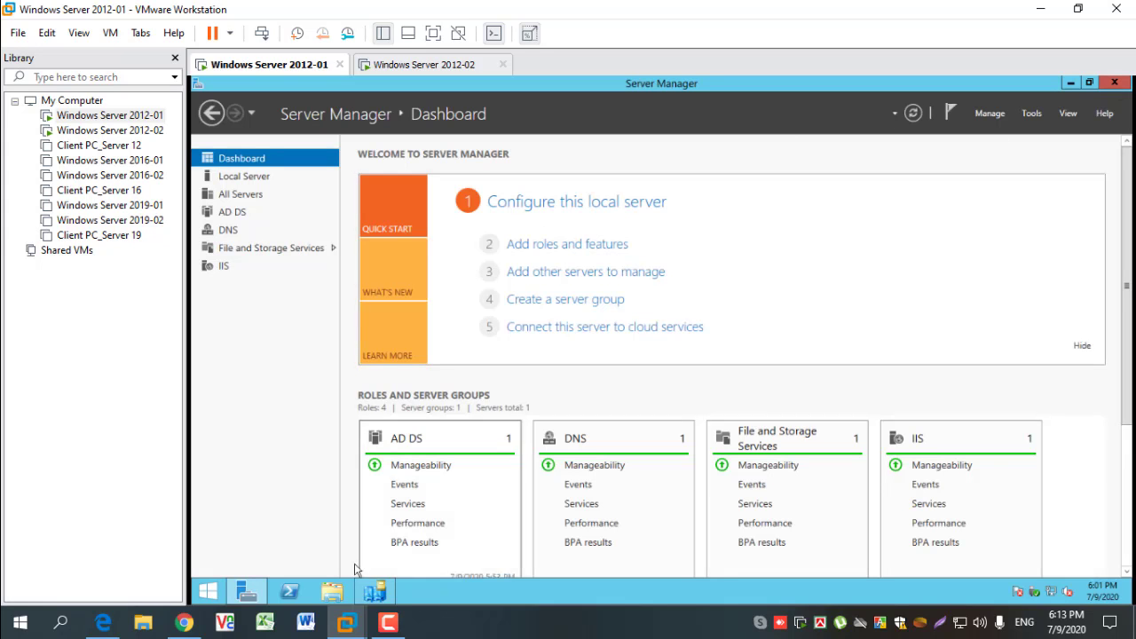
# - Return to Active Directory Sites and Services and refresh the NTDS Settings connection lists of WINSERVER12-02 and WINSERVER12-01
pyautogui.click(375, 591)
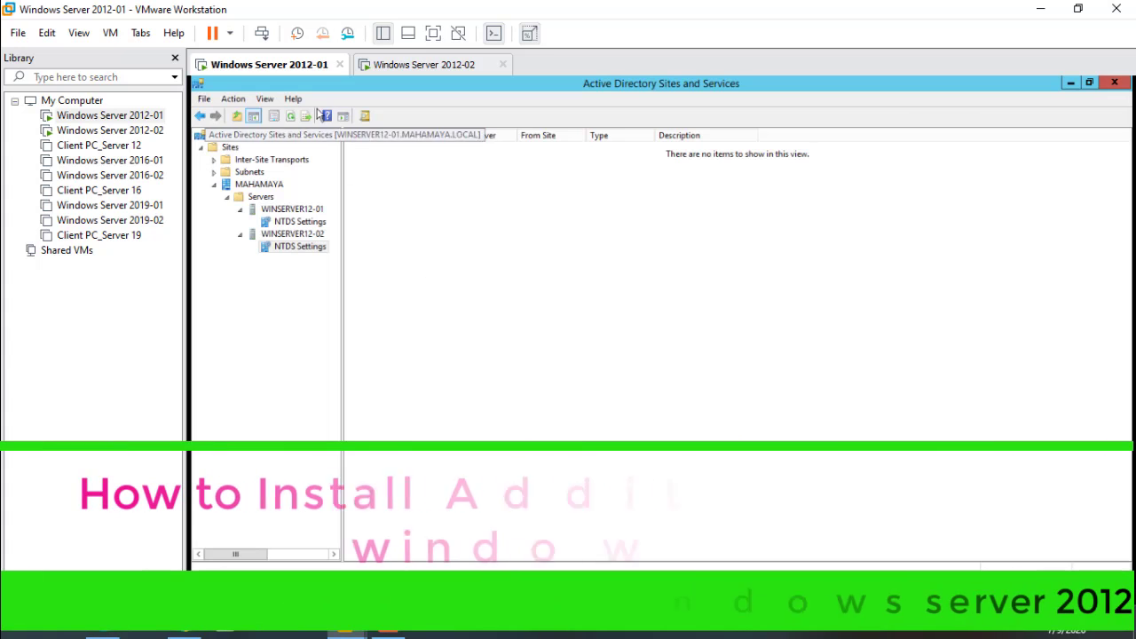
pyautogui.rightClick(519, 294)
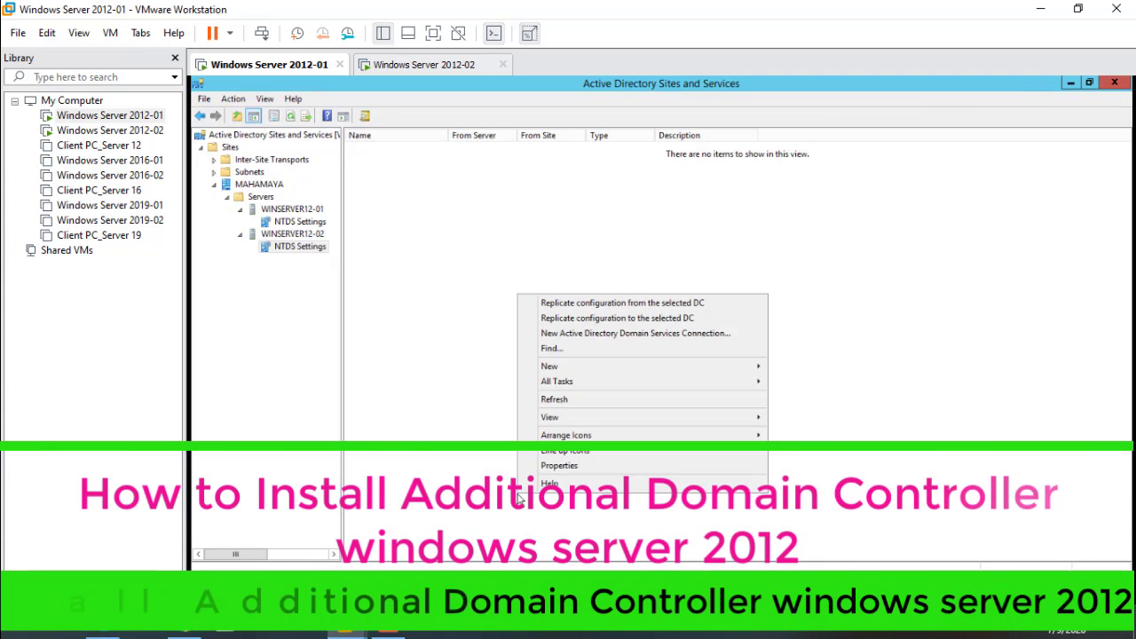
pyautogui.click(573, 401)
pyautogui.click(294, 221)
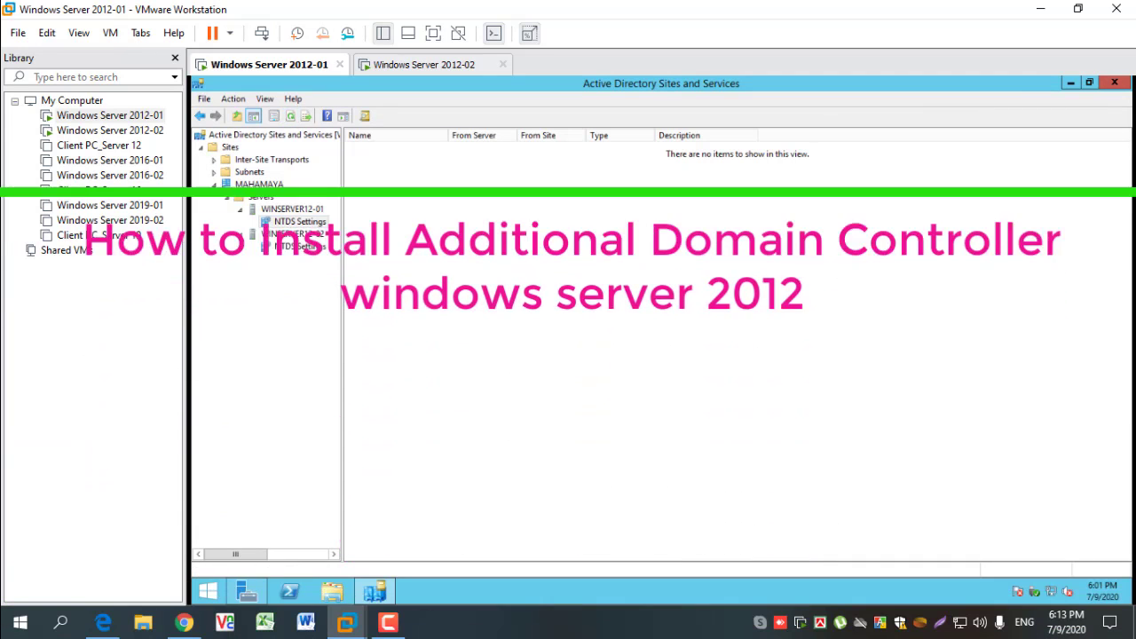
pyautogui.rightClick(503, 294)
pyautogui.click(560, 373)
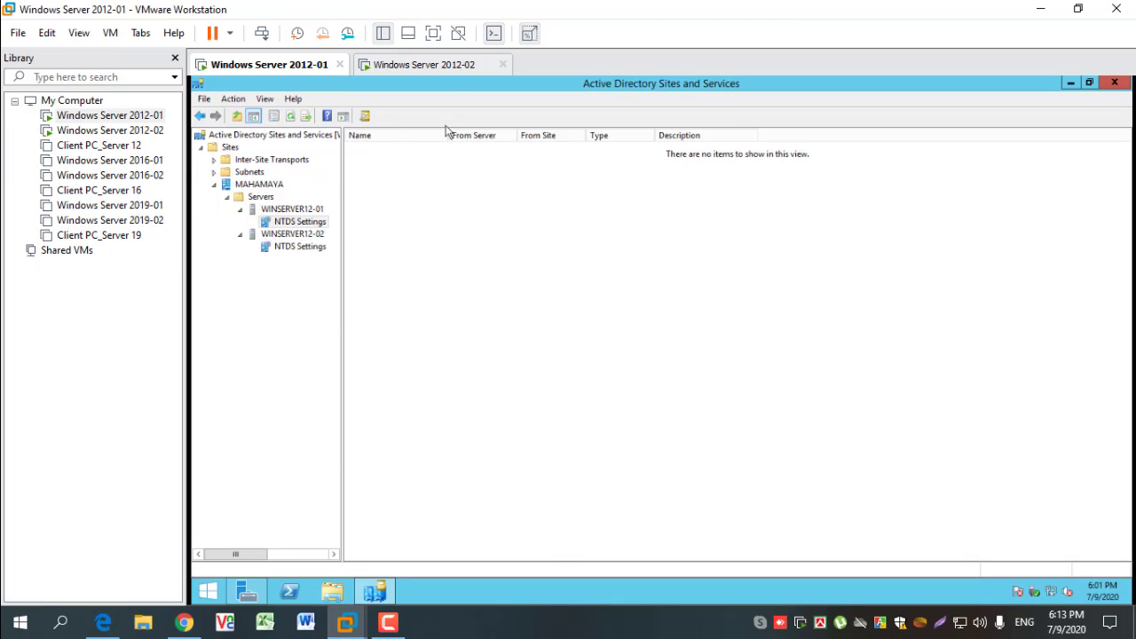
# - Switch to the Windows Server 2012-02 virtual machine and sign in as MAHAMAYA\Administrator with the account password
pyautogui.click(433, 66)
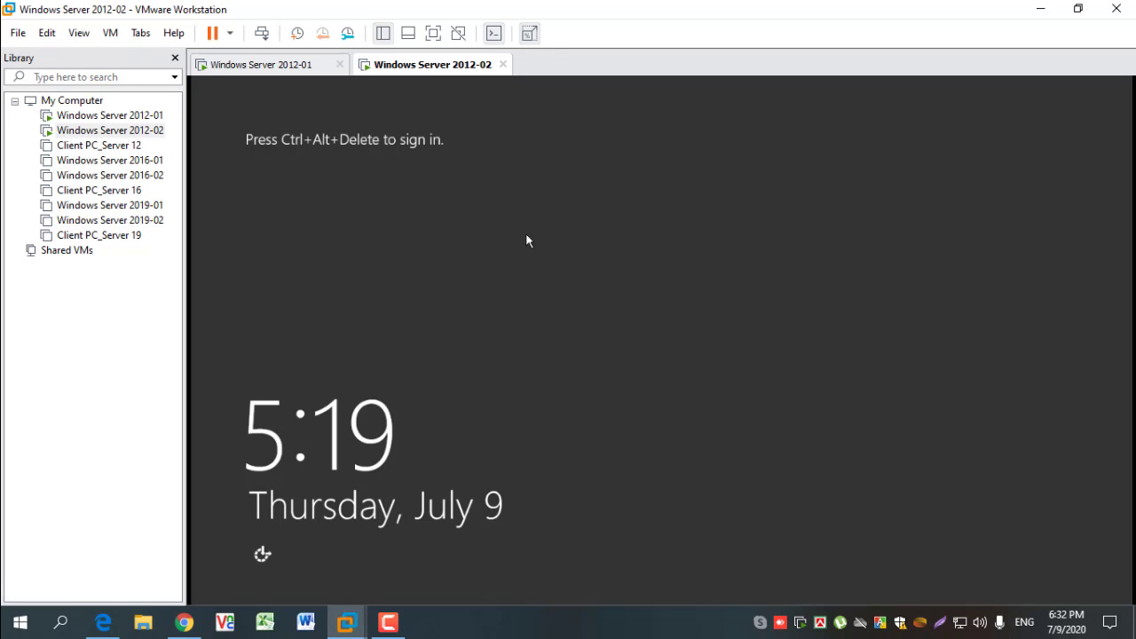
pyautogui.press('ctrl+alt+Insert')
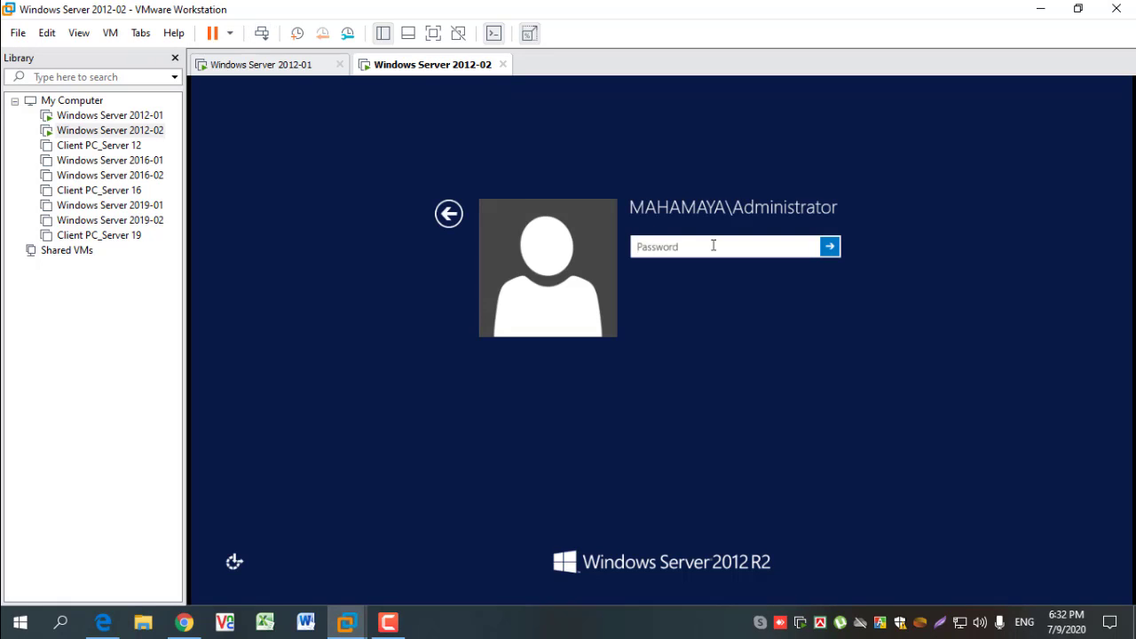
pyautogui.write('••••')
pyautogui.press('Return')
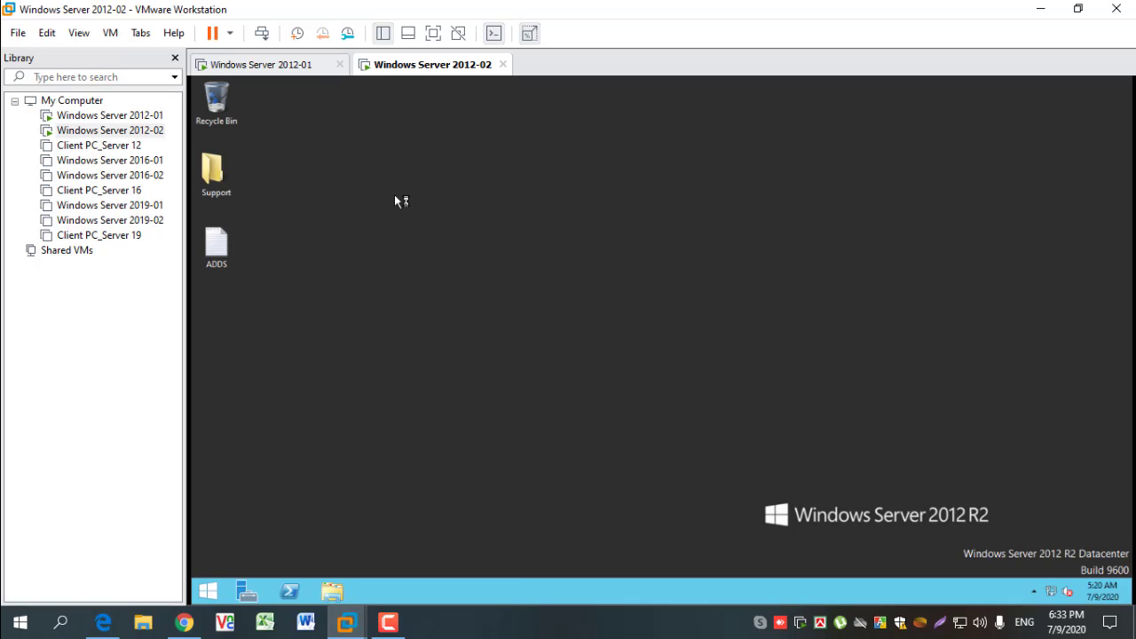
# - Switch to the Windows Server 2012-01 virtual machine and refresh the NTDS Settings connection list of WINSERVER12-02
pyautogui.rightClick(341, 148)
pyautogui.click(370, 185)
pyautogui.click(266, 65)
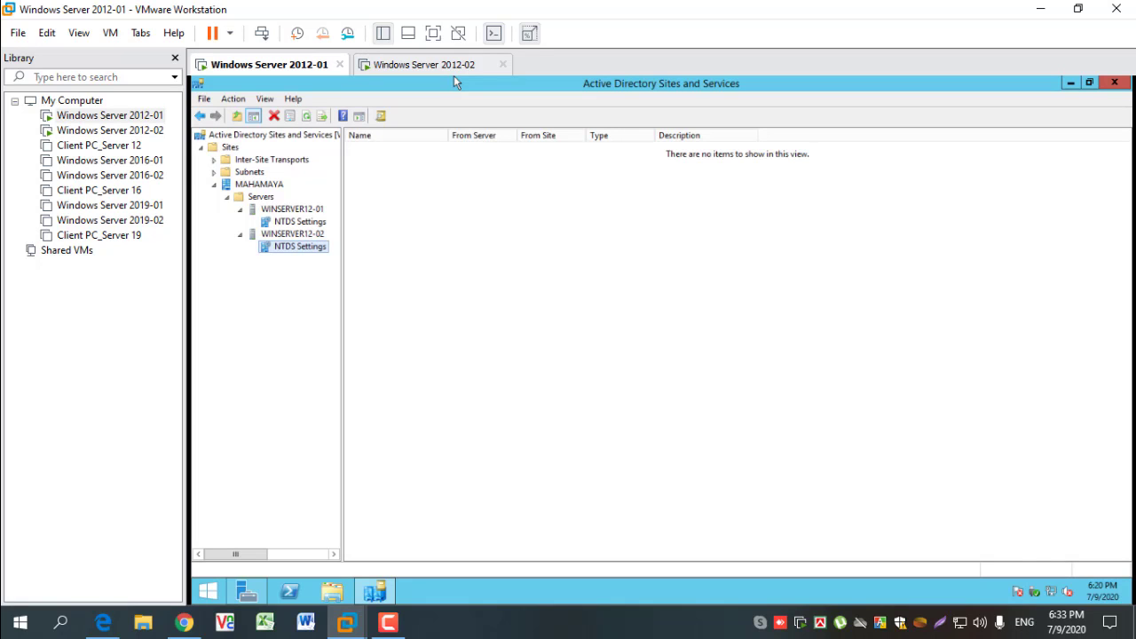
pyautogui.rightClick(437, 318)
pyautogui.click(488, 424)
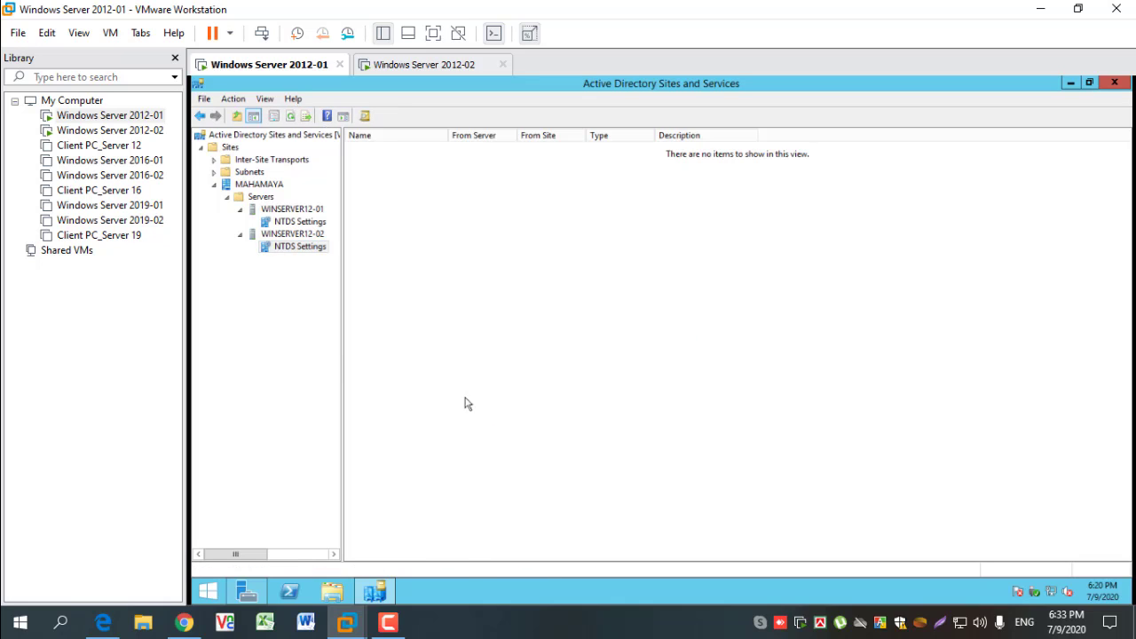
pyautogui.rightClick(422, 340)
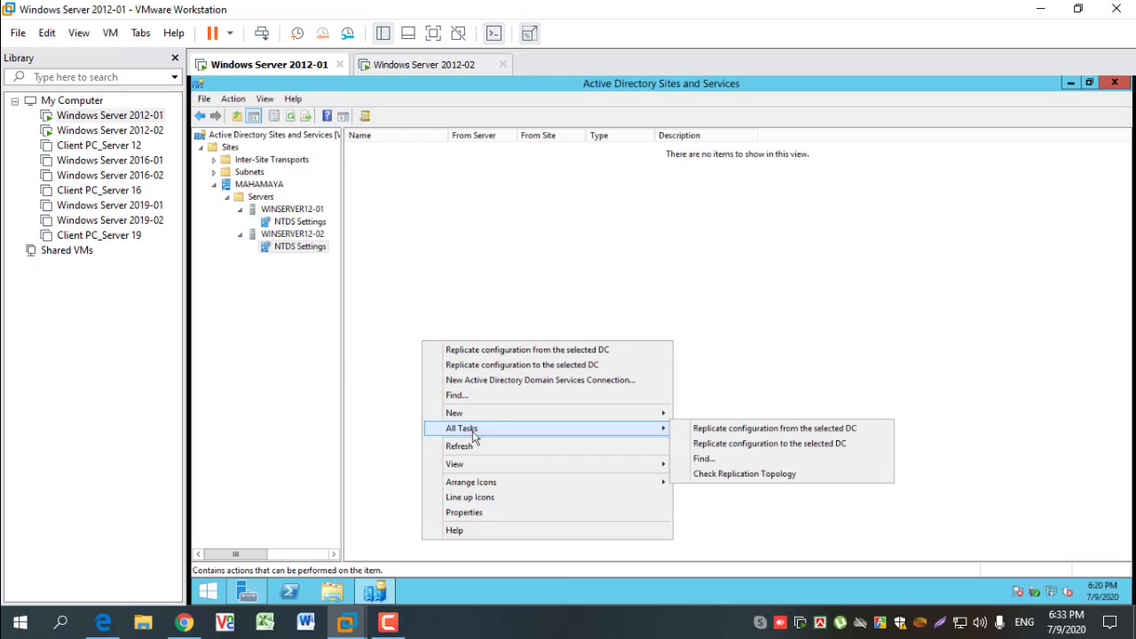
pyautogui.click(473, 446)
# - Show WINSERVER12-01's NTDS Settings with the Name and From Server columns fitted to their contents and examine the automatically generated connection's properties
pyautogui.click(305, 222)
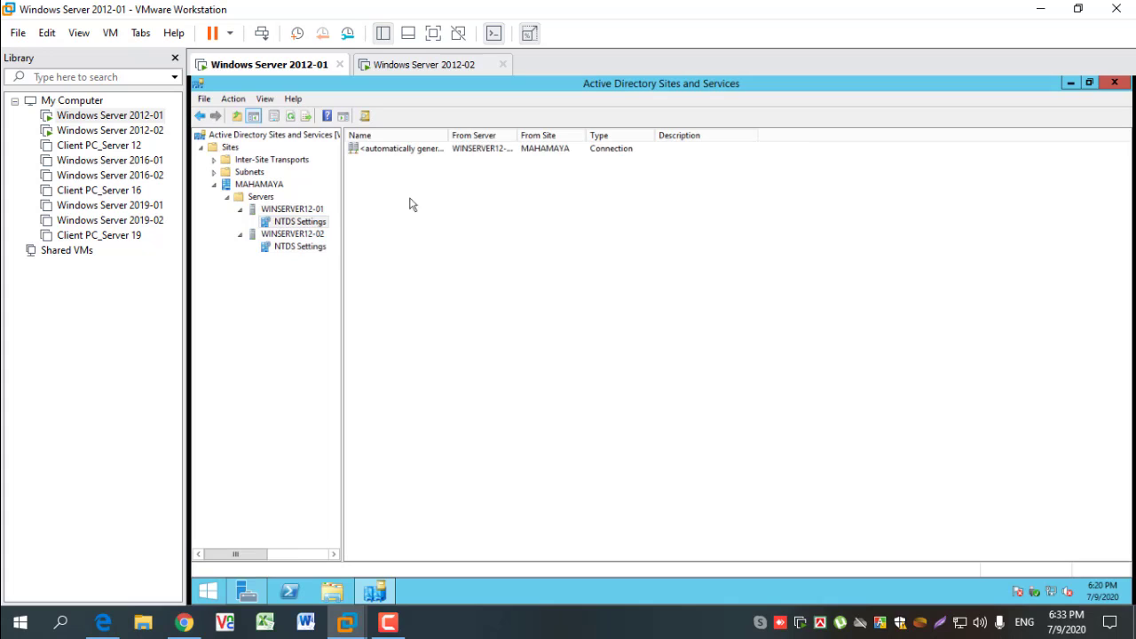
pyautogui.doubleClick(445, 135)
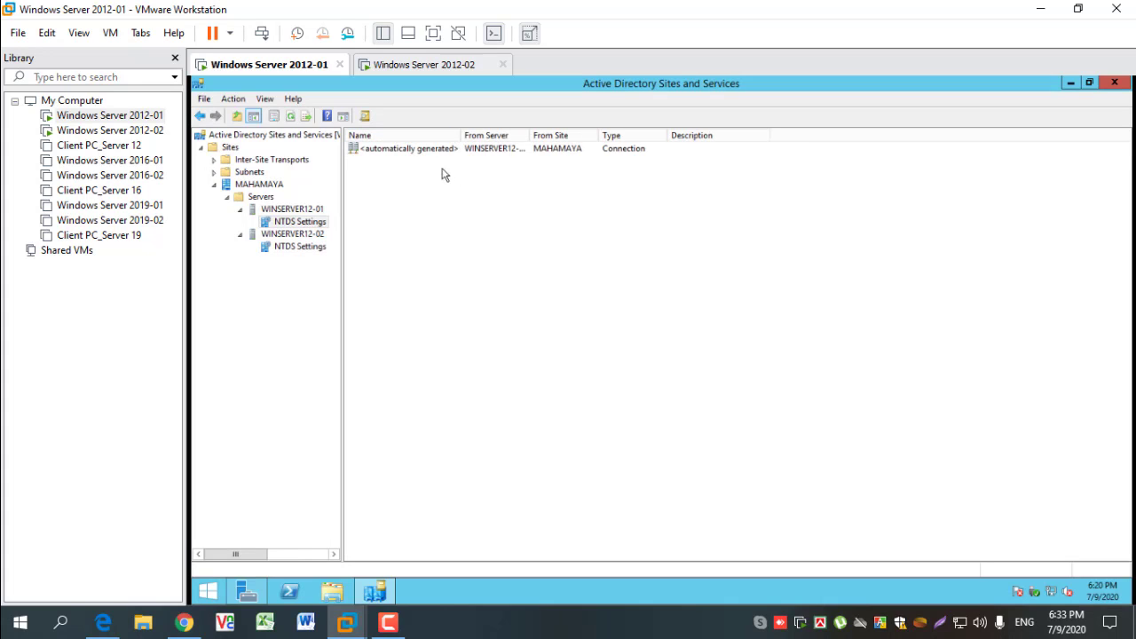
pyautogui.doubleClick(530, 135)
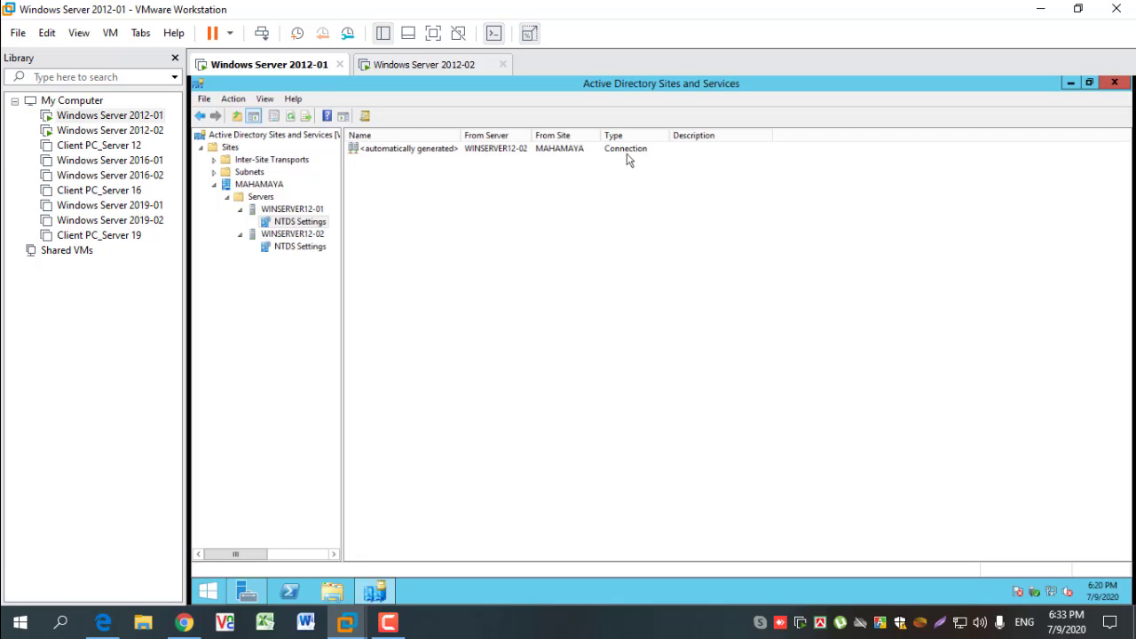
pyautogui.doubleClick(410, 149)
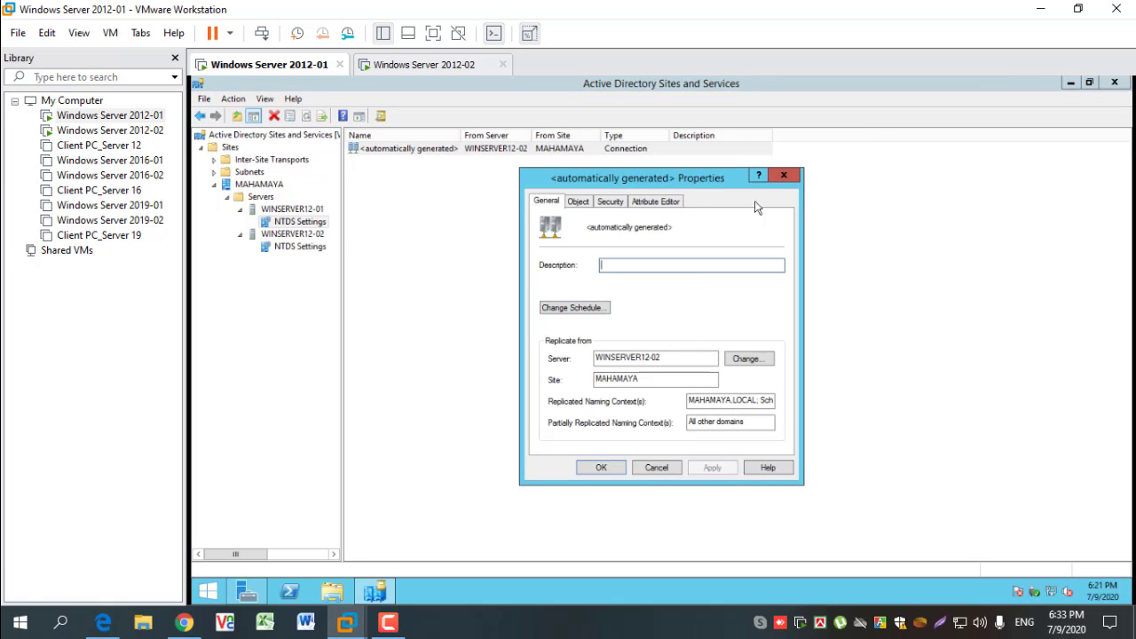
pyautogui.click(783, 176)
# - Switch to the Windows Server 2012-02 virtual machine and launch Active Directory Sites and Services from Server Manager
pyautogui.click(421, 65)
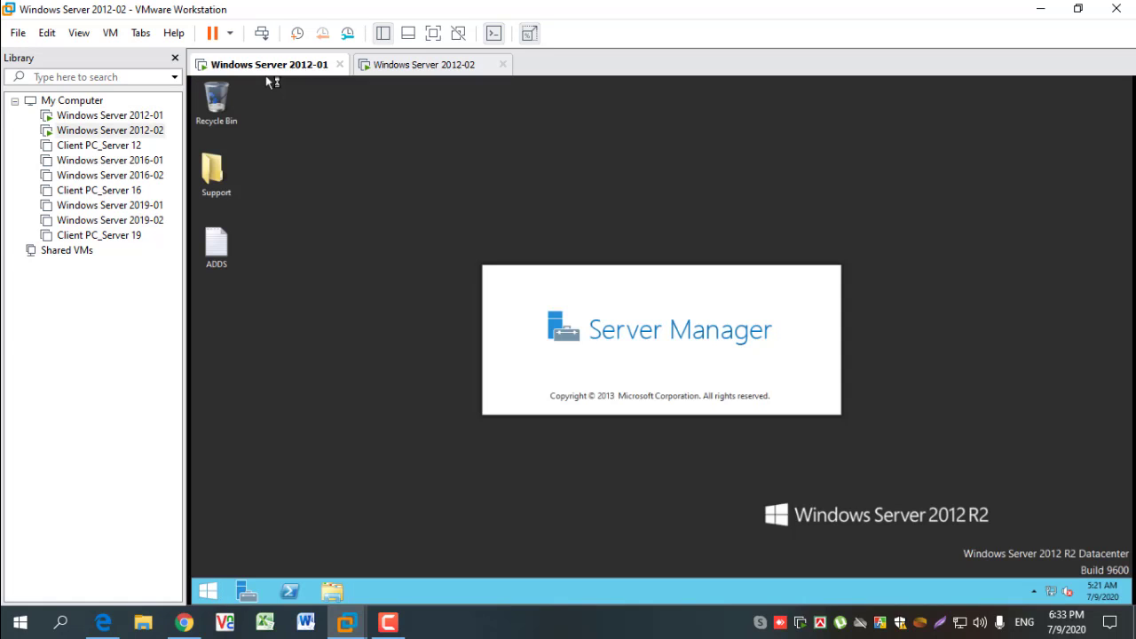
pyautogui.rightClick(485, 165)
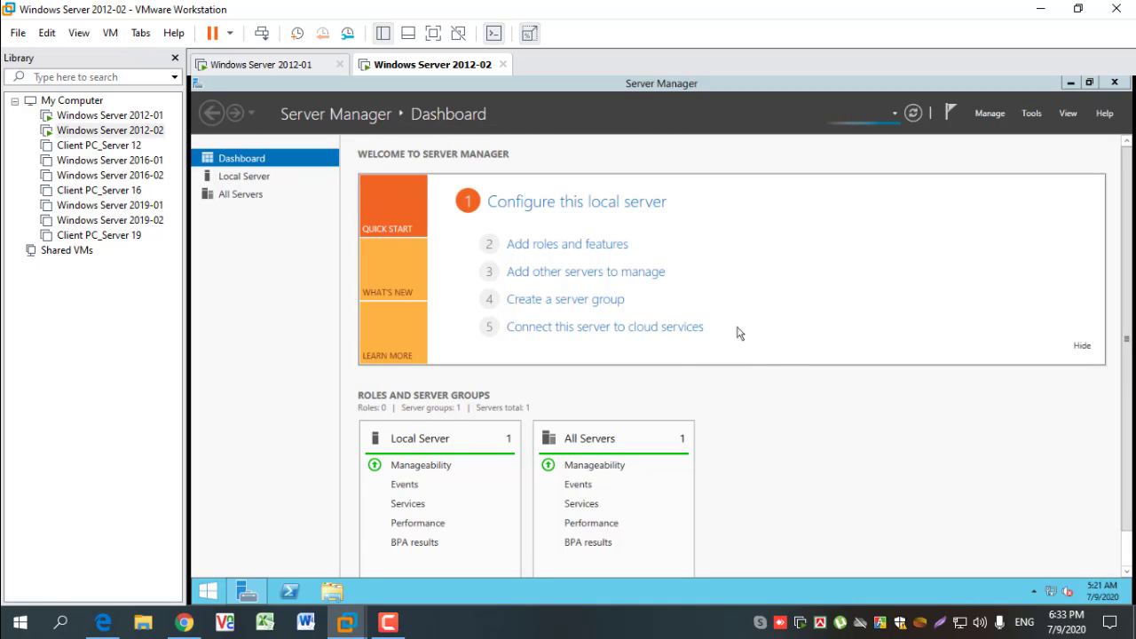
pyautogui.click(1031, 115)
pyautogui.click(1033, 115)
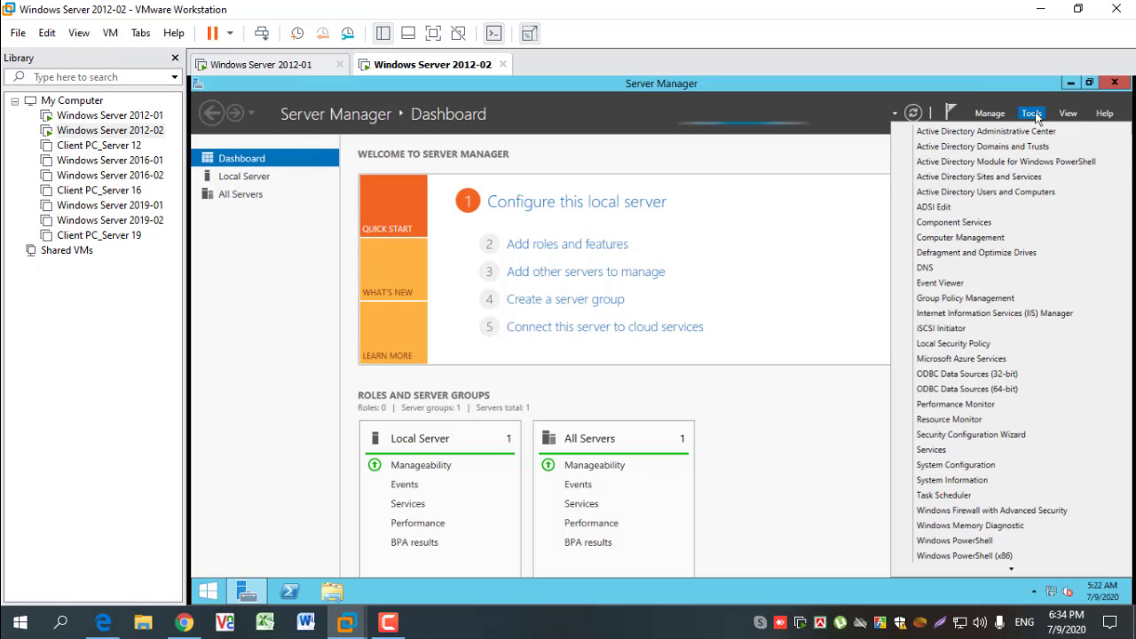
pyautogui.click(1007, 177)
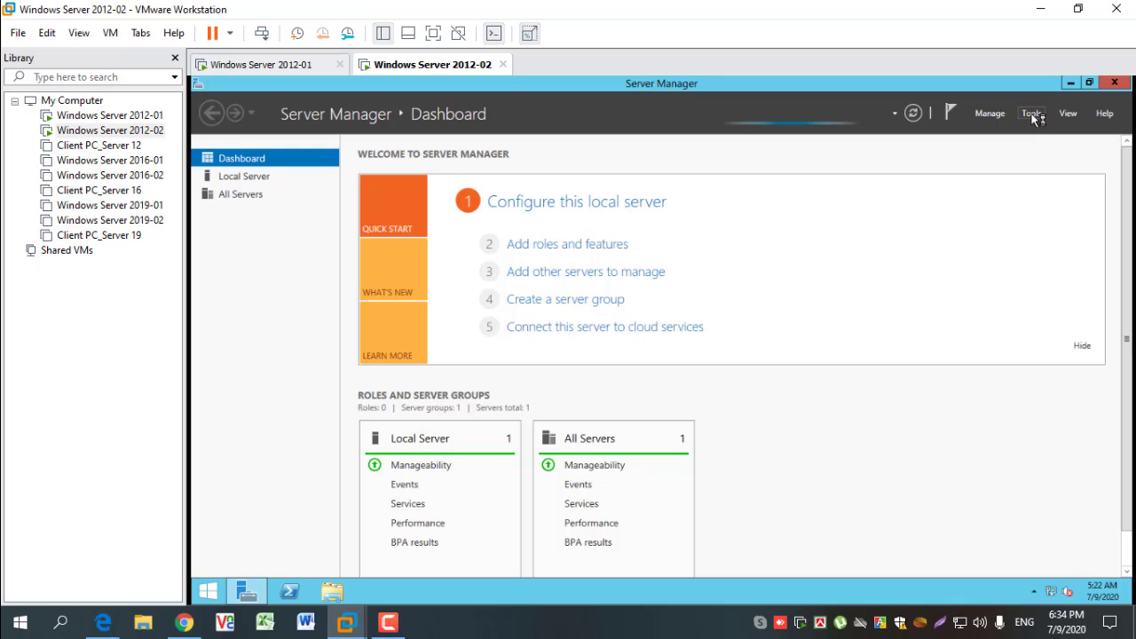
# - Launch Active Directory Users and Computers and DNS Manager on Windows Server 2012-02
pyautogui.click(1031, 114)
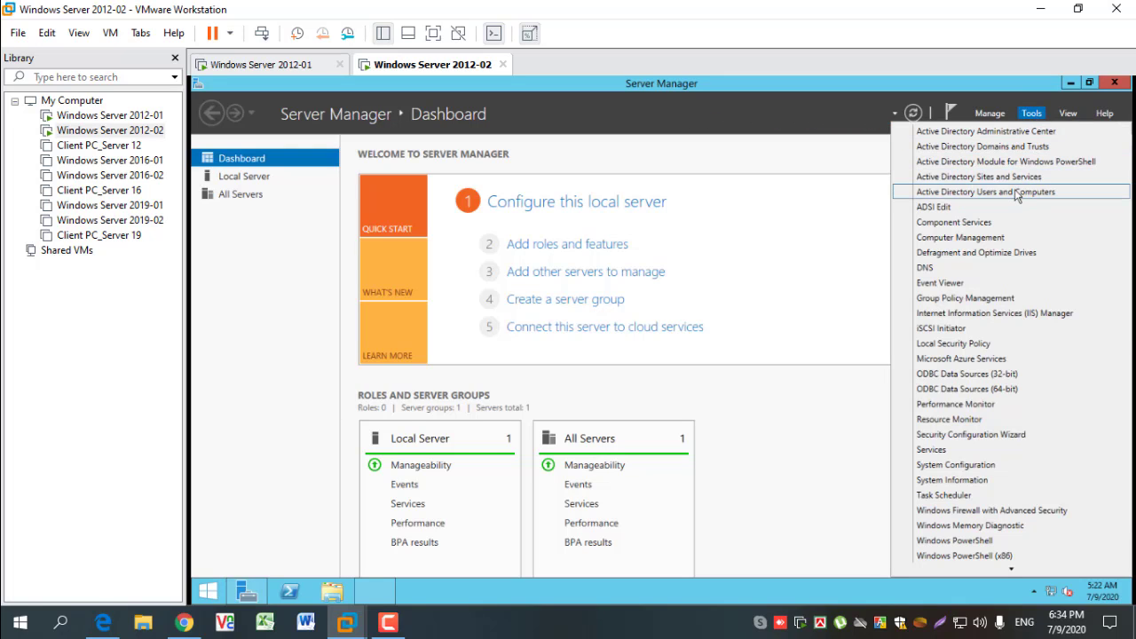
pyautogui.click(1016, 193)
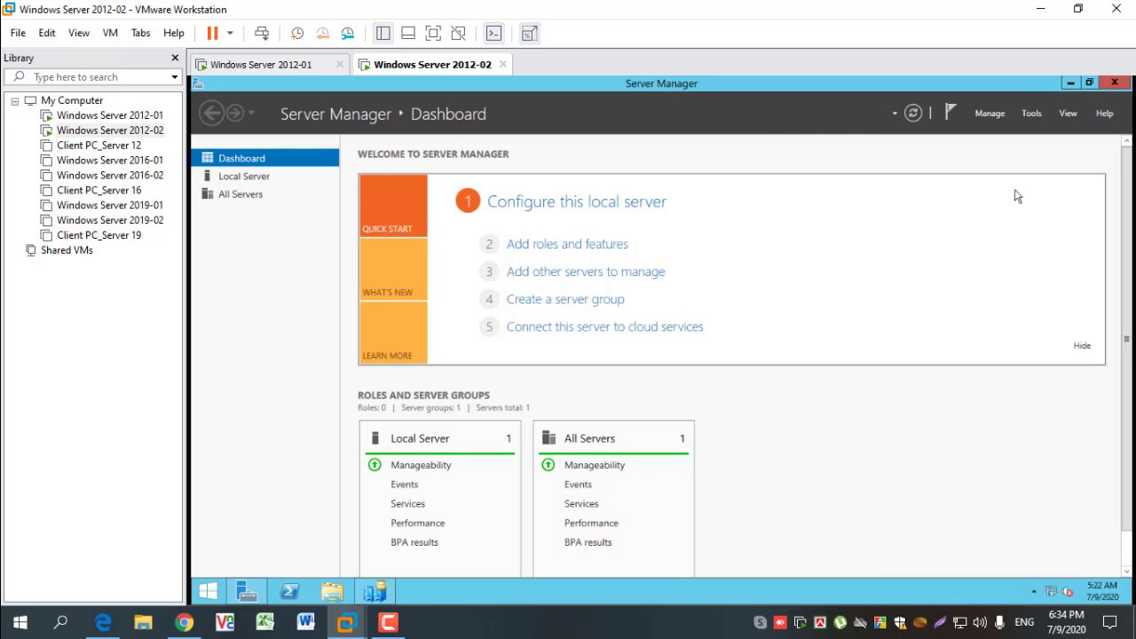
pyautogui.click(1031, 114)
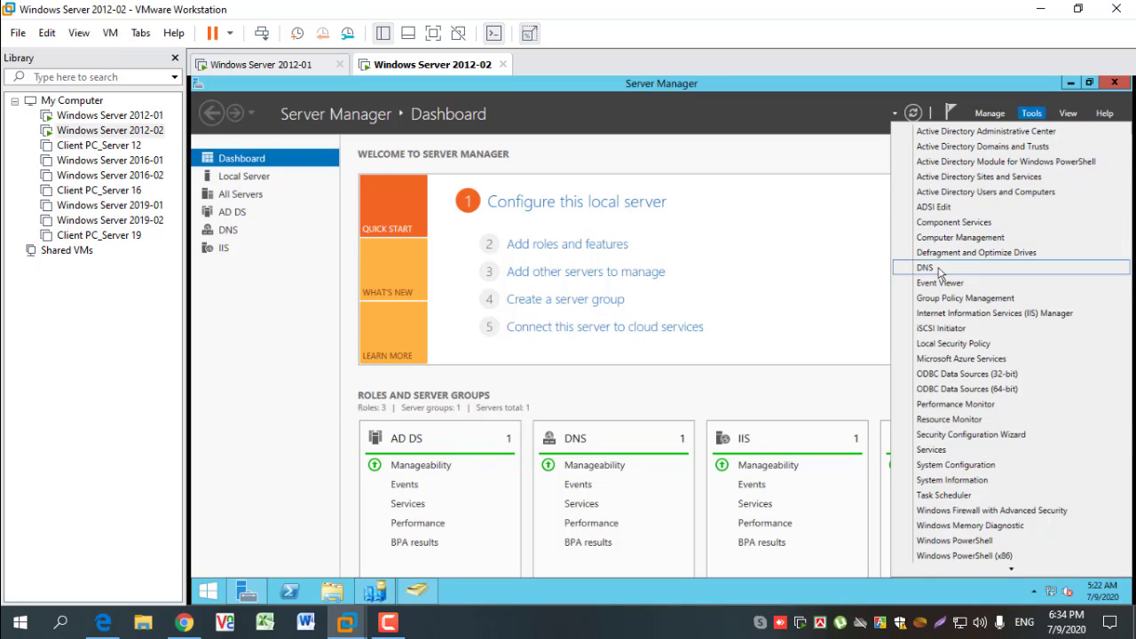
pyautogui.click(938, 268)
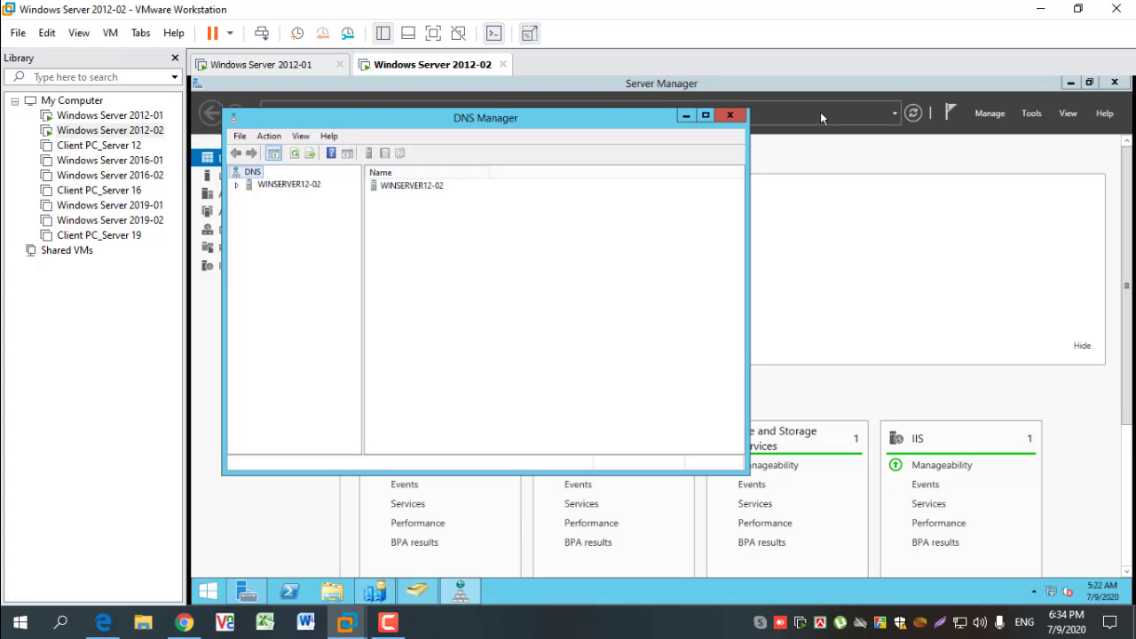
# - Review the roles and server groups on the Server Manager dashboard and close Server Manager
pyautogui.click(890, 82)
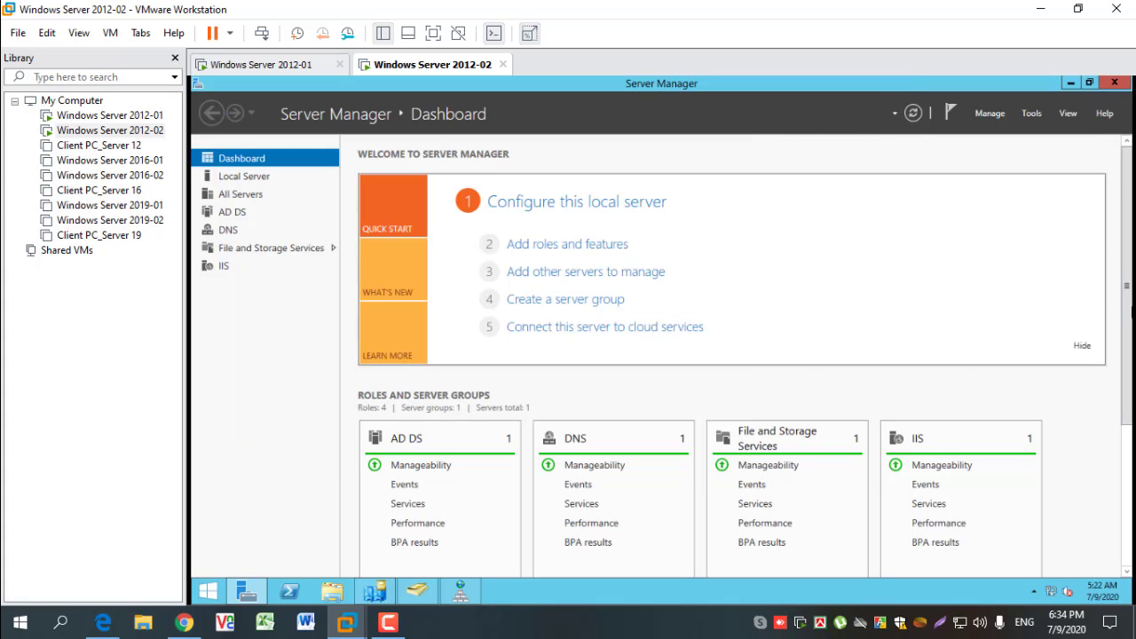
pyautogui.moveTo(1129, 267); pyautogui.dragTo(1128, 404)
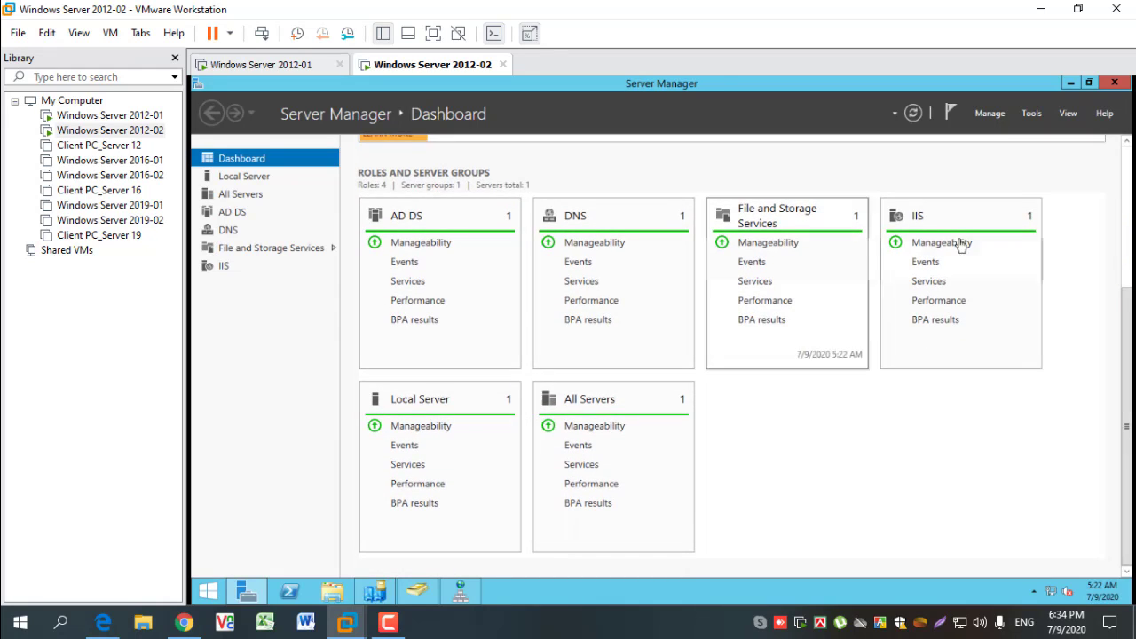
pyautogui.click(1114, 82)
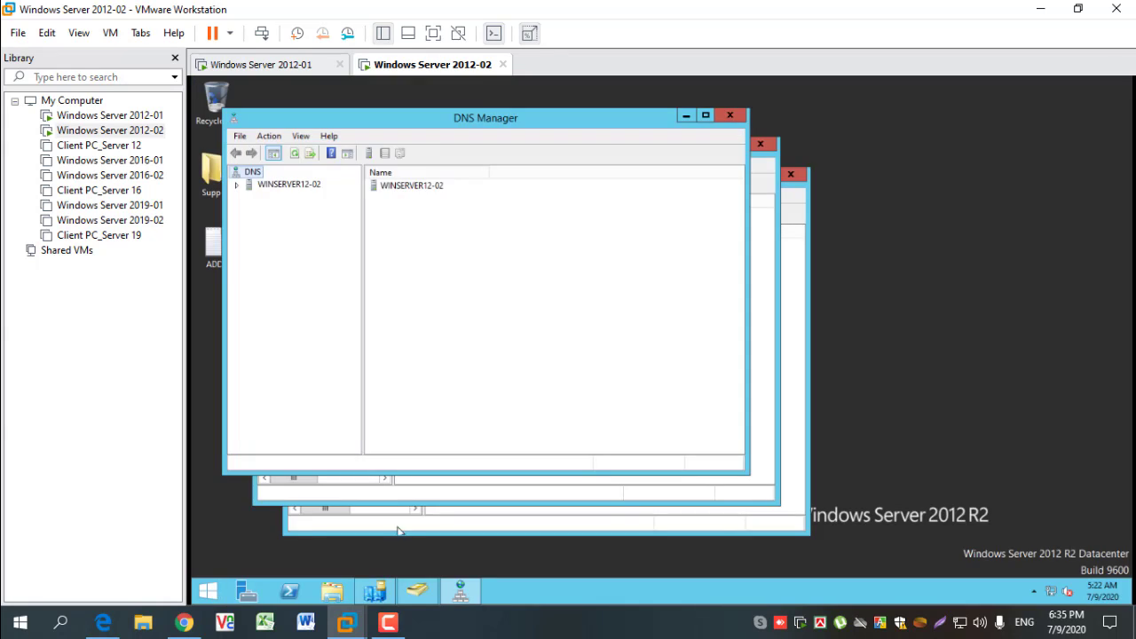
# - Maximize Active Directory Sites and Services and expand the MAHAMAYA site down to the entries beneath WINSERVER12-01 and WINSERVER12-02
pyautogui.click(371, 596)
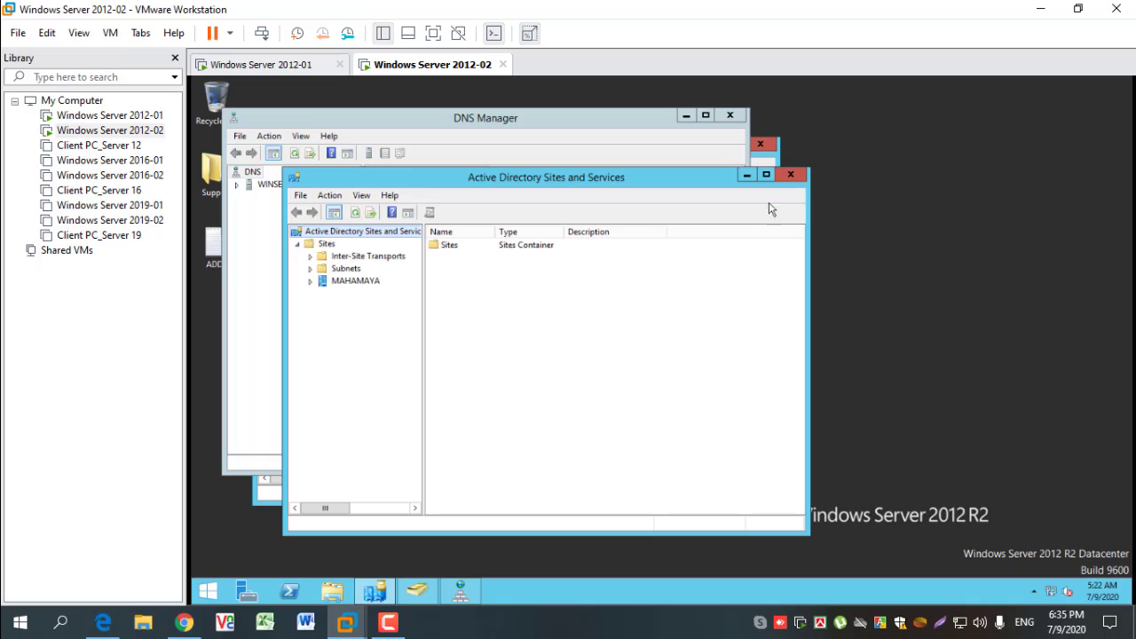
pyautogui.click(766, 174)
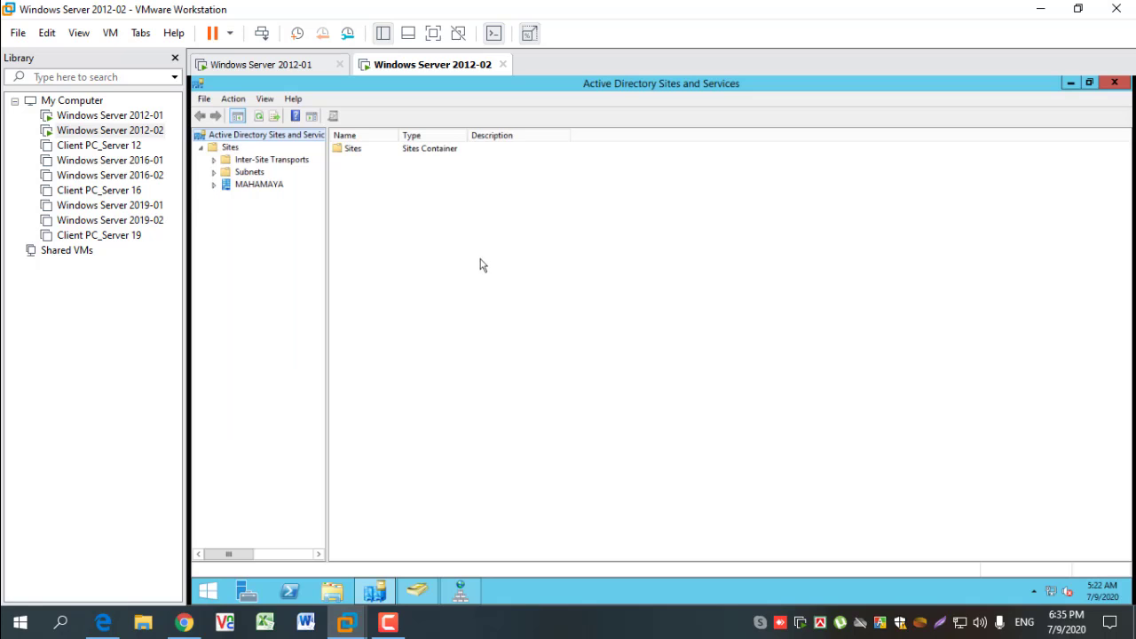
pyautogui.click(213, 184)
pyautogui.click(226, 196)
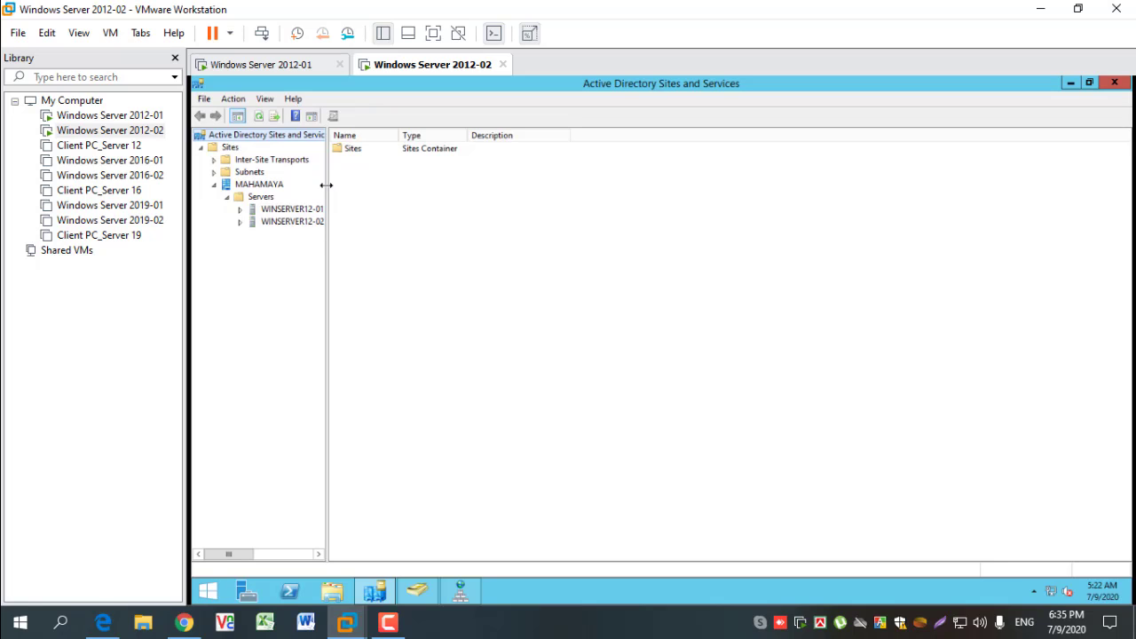
pyautogui.moveTo(325, 184); pyautogui.dragTo(358, 189)
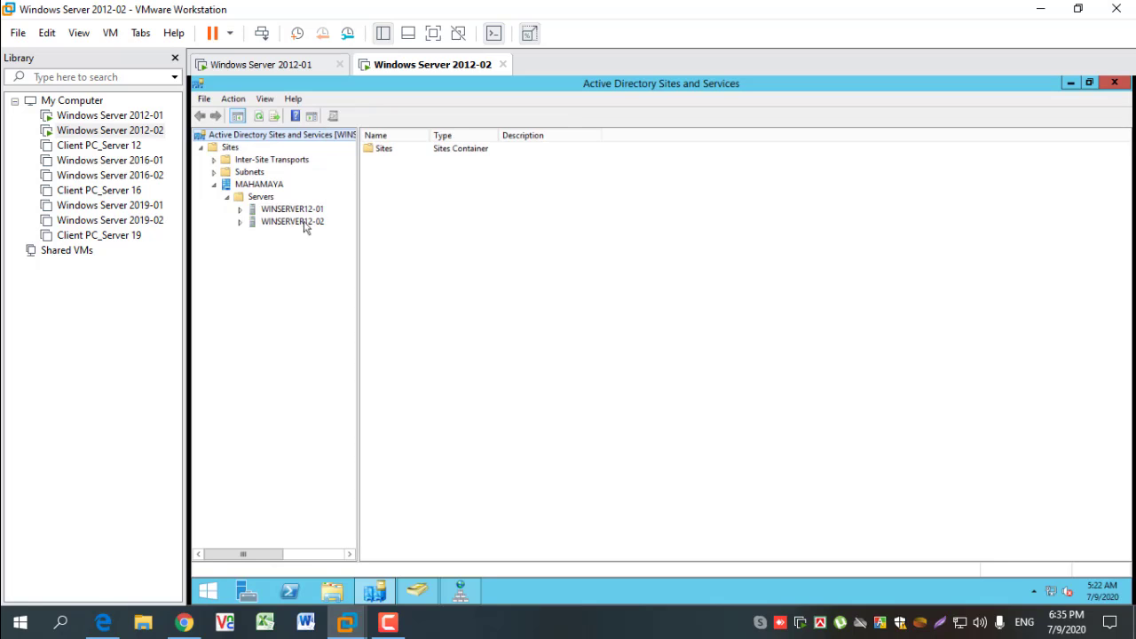
pyautogui.click(240, 221)
pyautogui.click(240, 210)
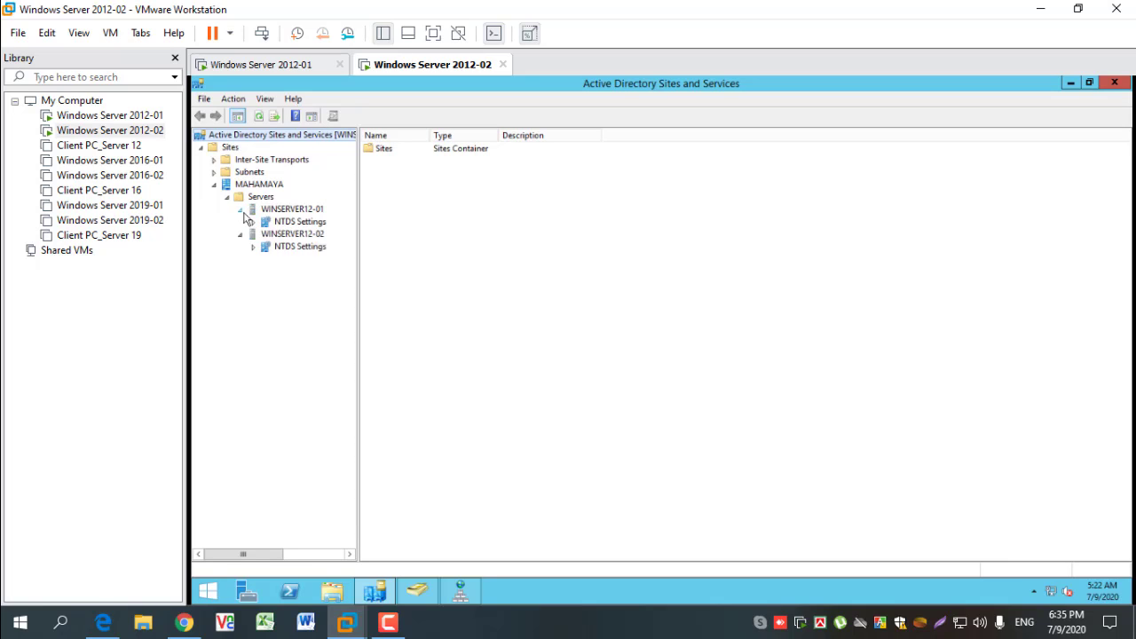
# - Show the NTDS Settings connection list of WINSERVER12-02 on the second server and refresh it several times
pyautogui.click(304, 247)
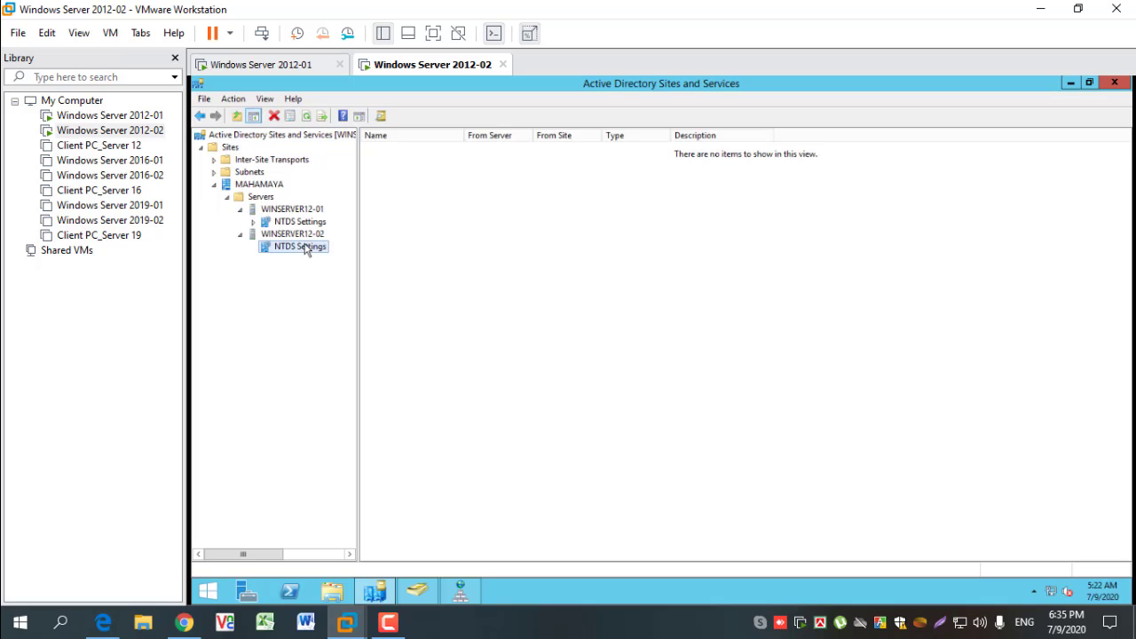
pyautogui.rightClick(537, 323)
pyautogui.click(579, 402)
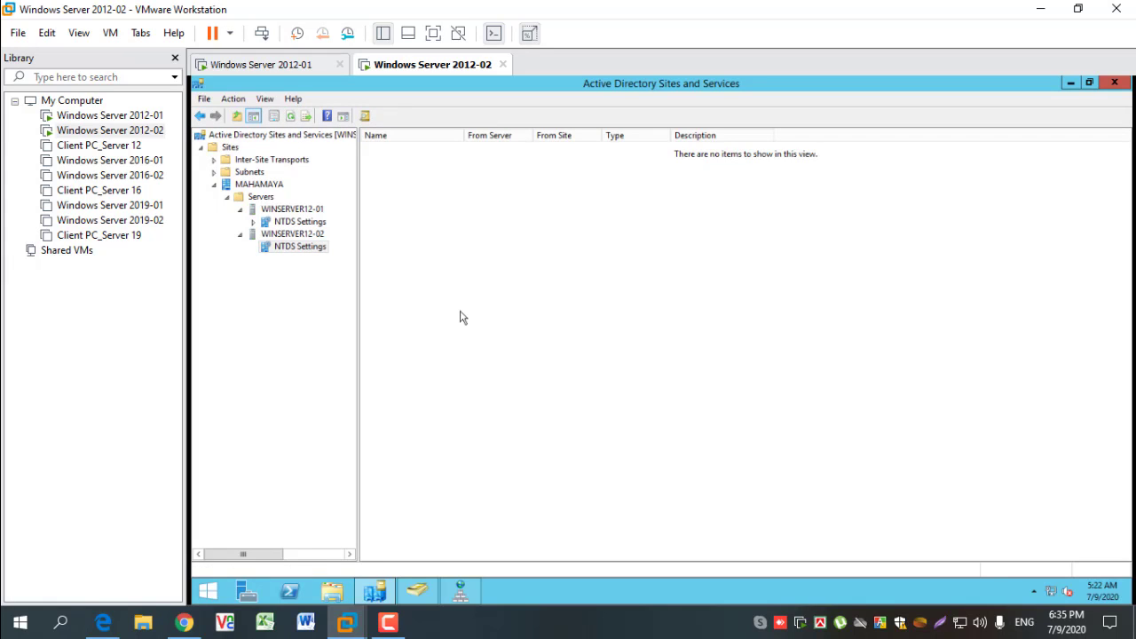
pyautogui.rightClick(460, 311)
pyautogui.click(510, 388)
pyautogui.rightClick(462, 332)
pyautogui.click(523, 408)
pyautogui.rightClick(453, 362)
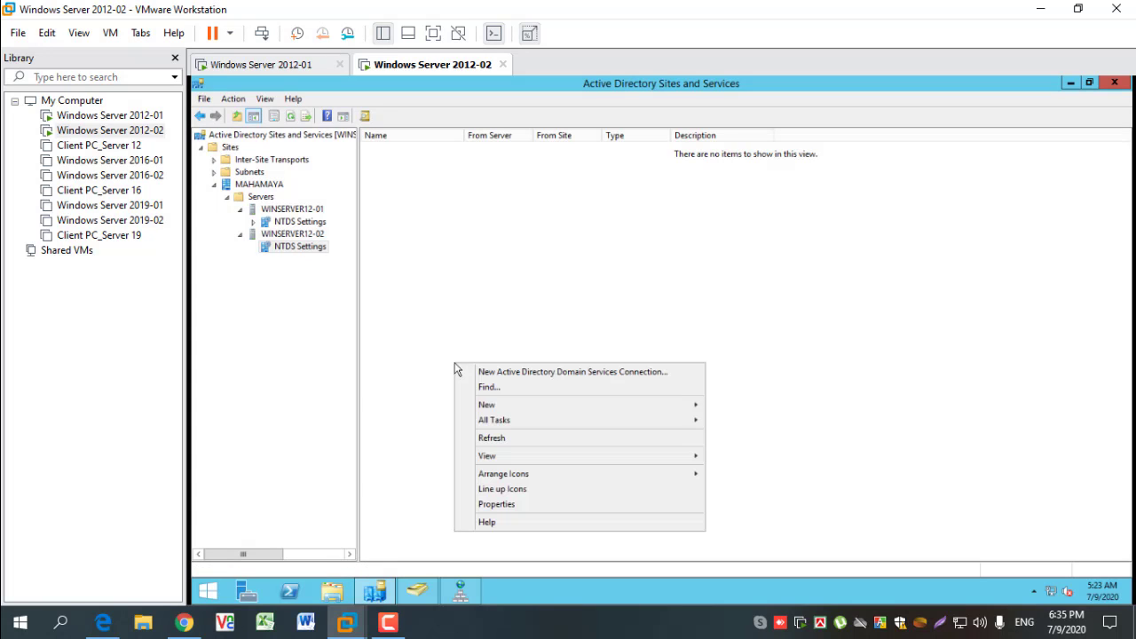
pyautogui.click(497, 436)
# - Maximize DNS Manager and inspect the records of the MAHAMAYA.LOCAL forward zone and the 15.10.10.in-addr.arpa reverse zone on WINSERVER12-02
pyautogui.click(463, 588)
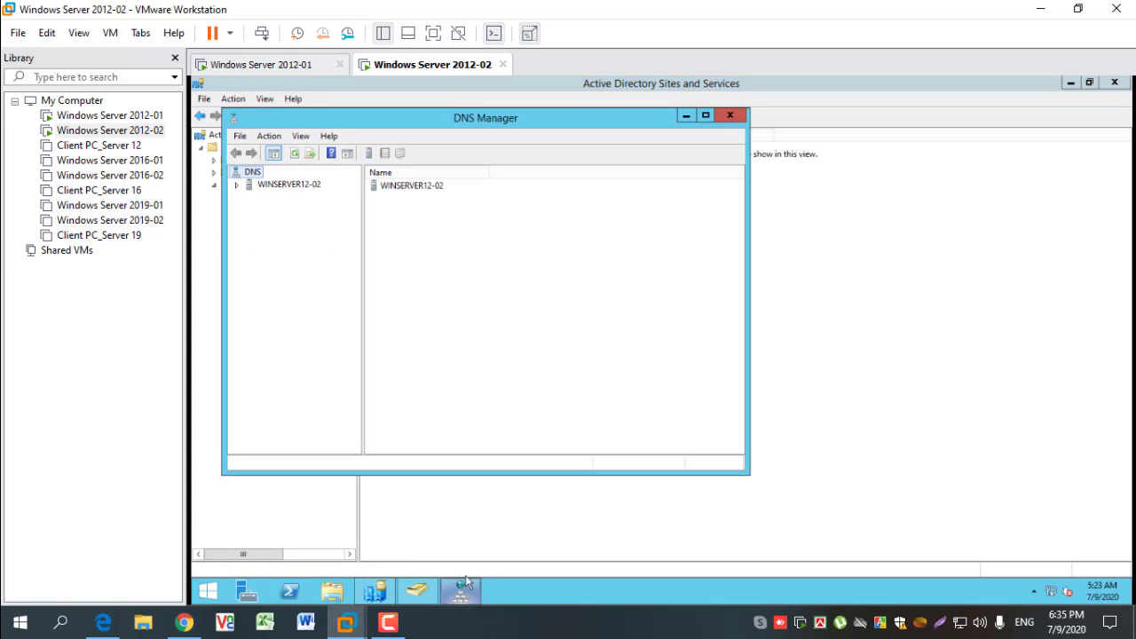
pyautogui.click(707, 117)
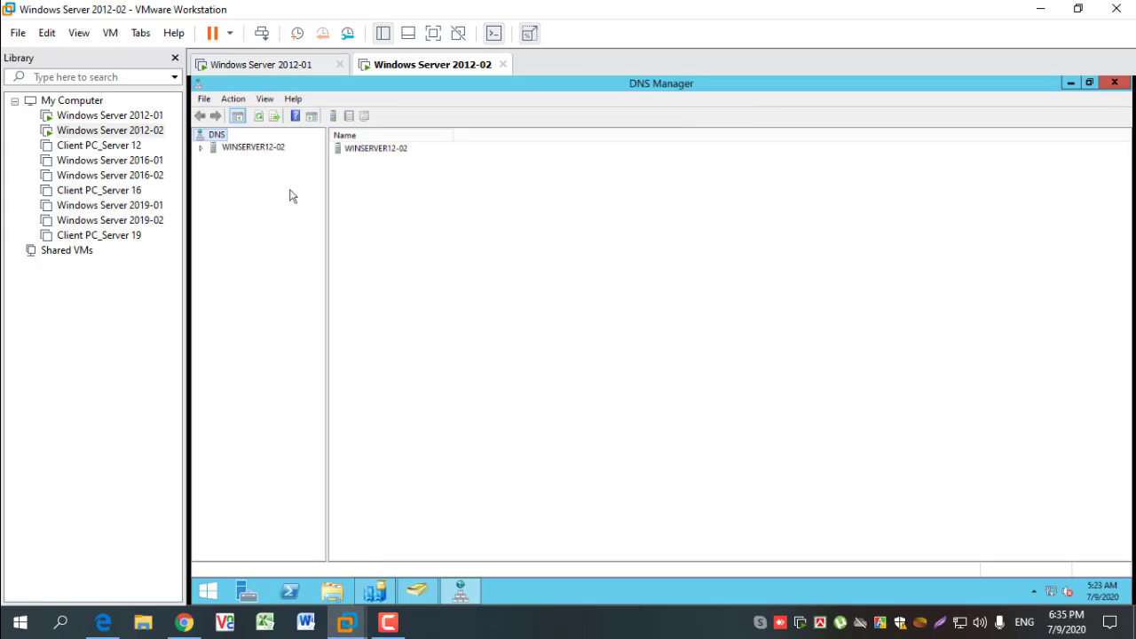
pyautogui.click(201, 148)
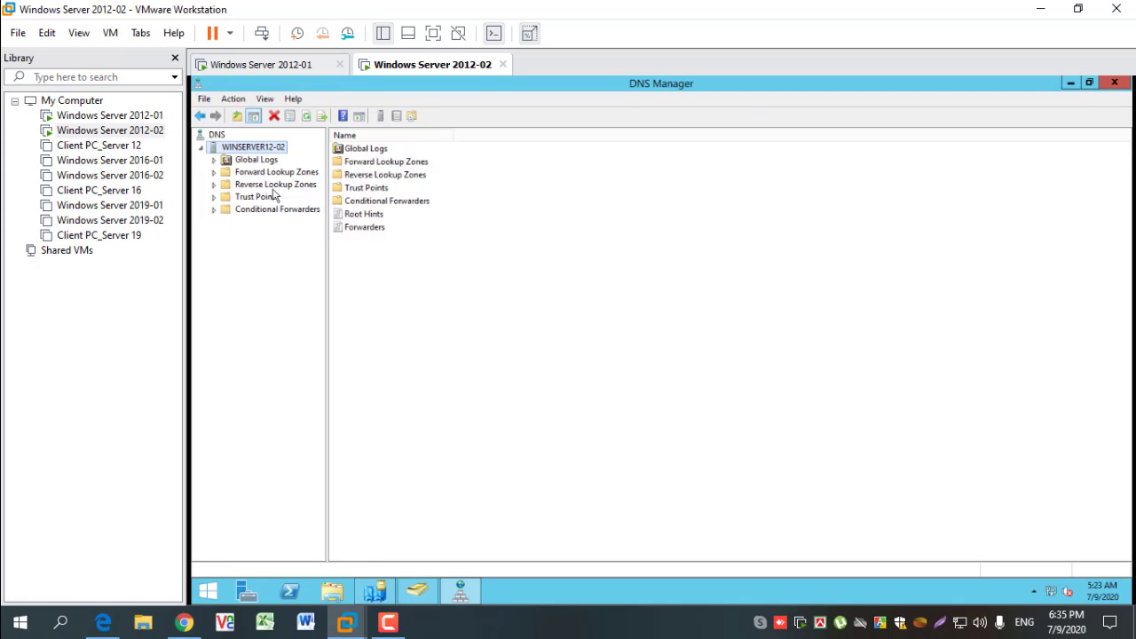
pyautogui.click(214, 172)
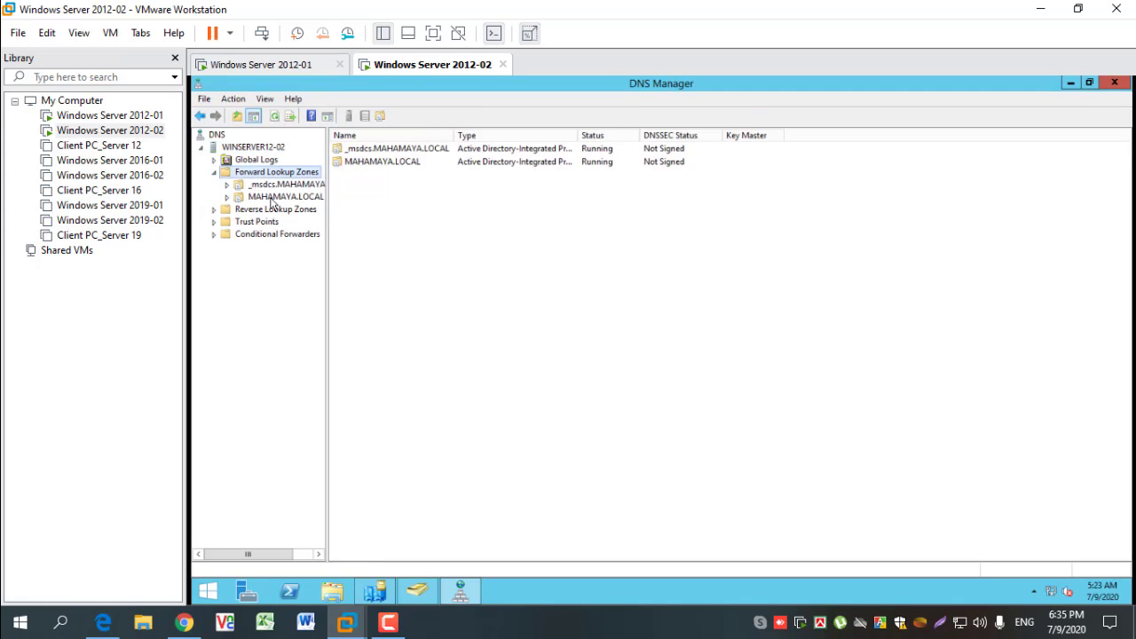
pyautogui.click(270, 196)
pyautogui.click(214, 210)
pyautogui.click(280, 222)
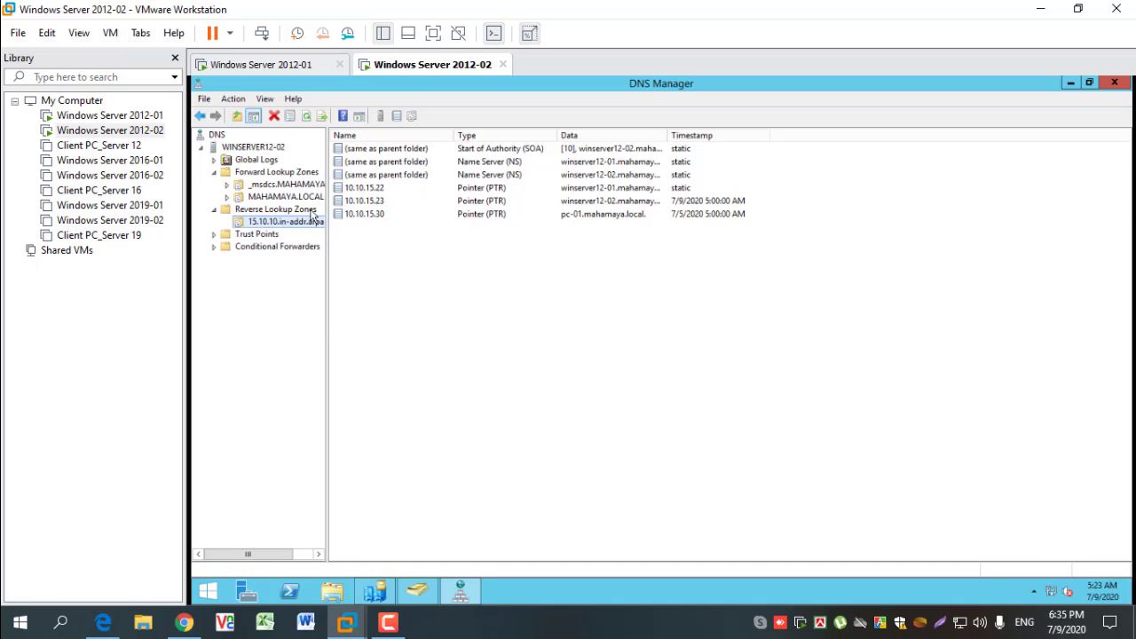
# - Enable updating the associated pointer (PTR) record for the winserver12-02 host in MAHAMAYA.LOCAL and recheck the 15.10.10.in-addr.arpa reverse zone
pyautogui.click(284, 197)
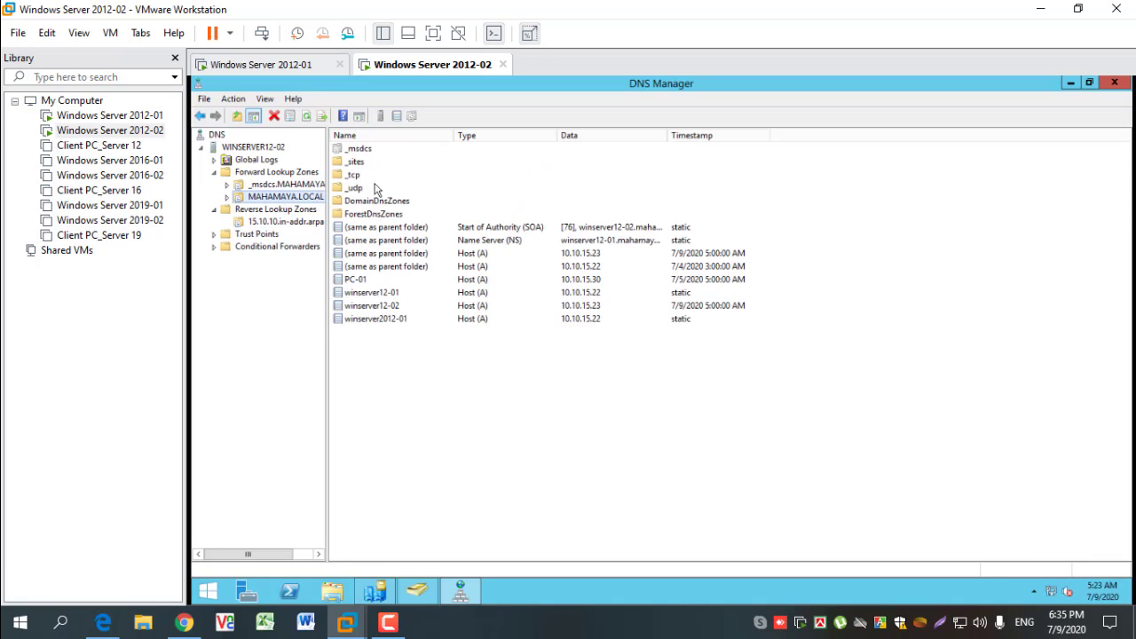
pyautogui.doubleClick(381, 308)
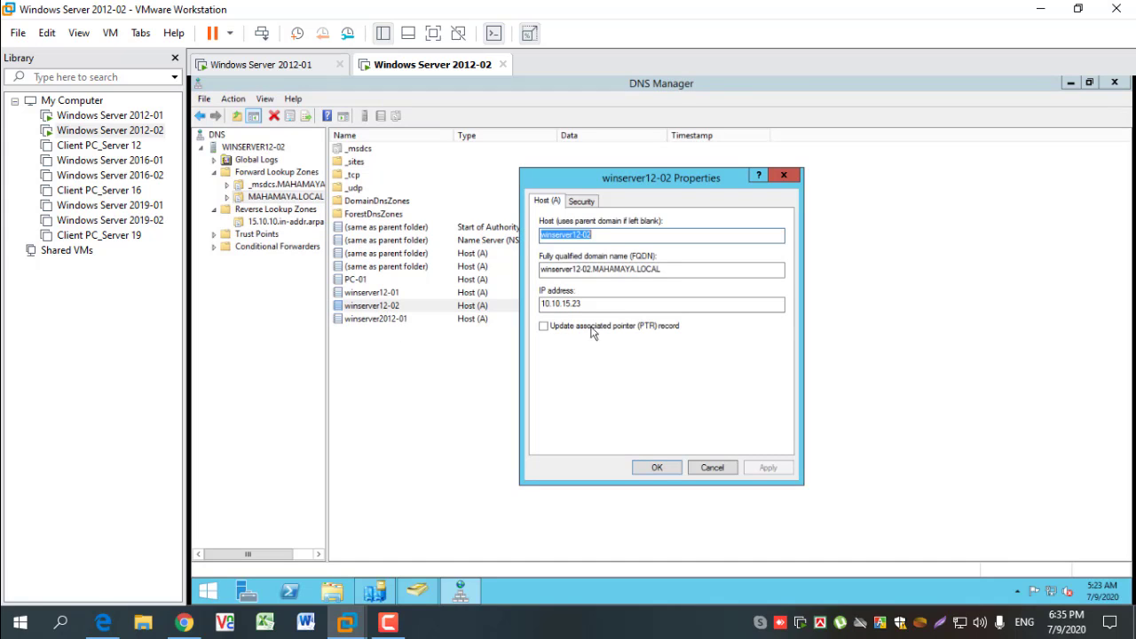
pyautogui.click(544, 327)
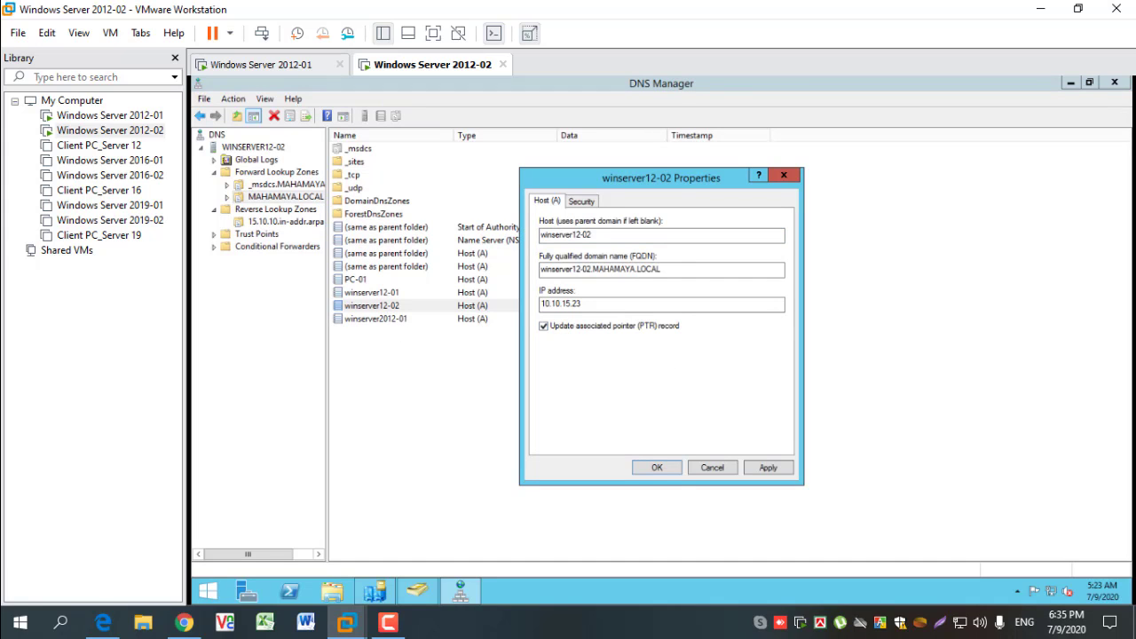
pyautogui.click(657, 469)
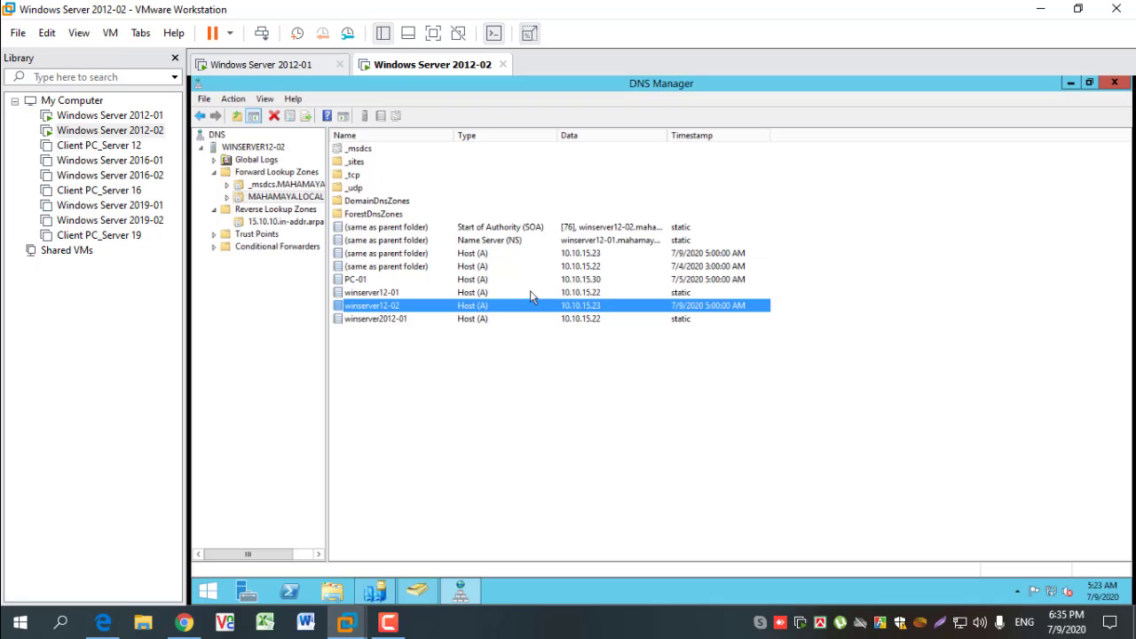
pyautogui.click(291, 222)
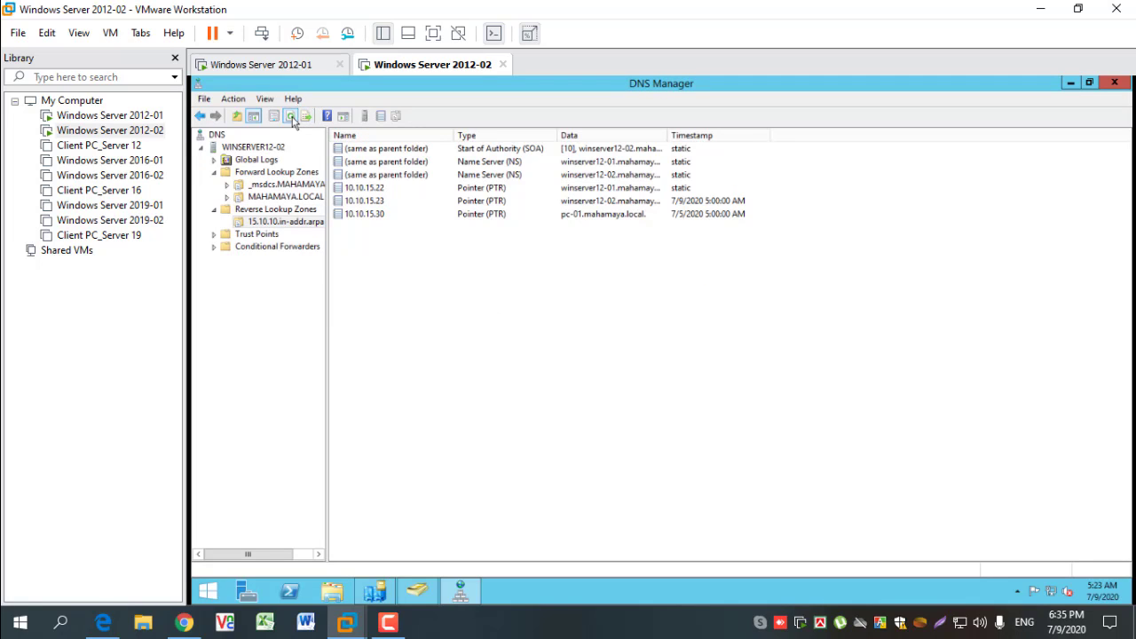
# - Review the winserver host records in the MAHAMAYA.LOCAL forward zone on WINSERVER12-02 and close DNS Manager
pyautogui.click(282, 196)
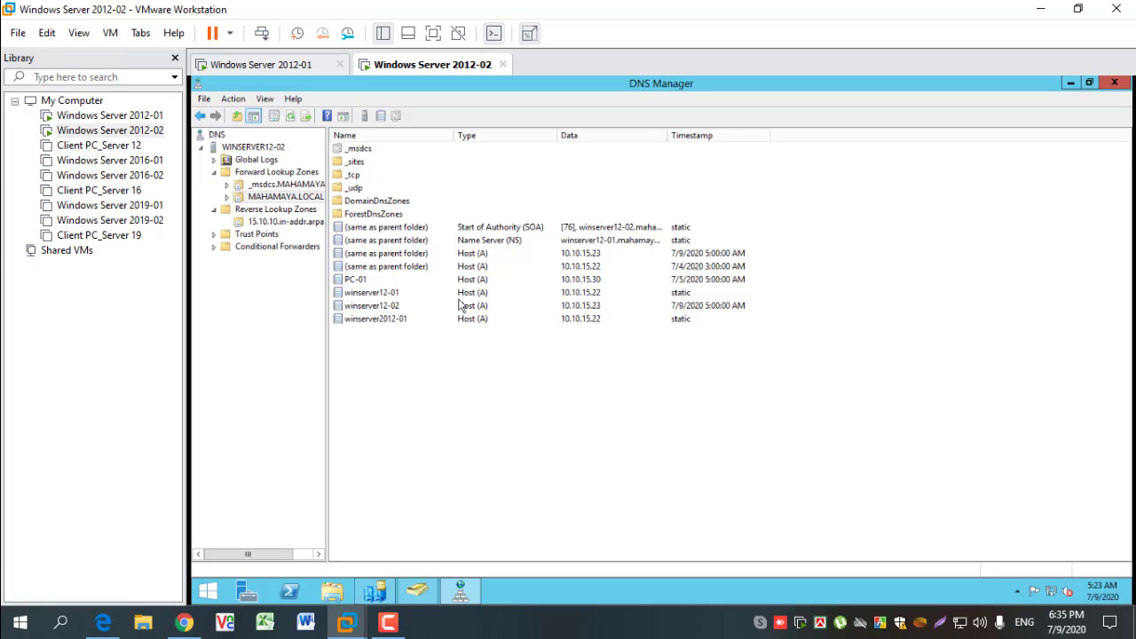
pyautogui.click(363, 321)
pyautogui.rightClick(363, 321)
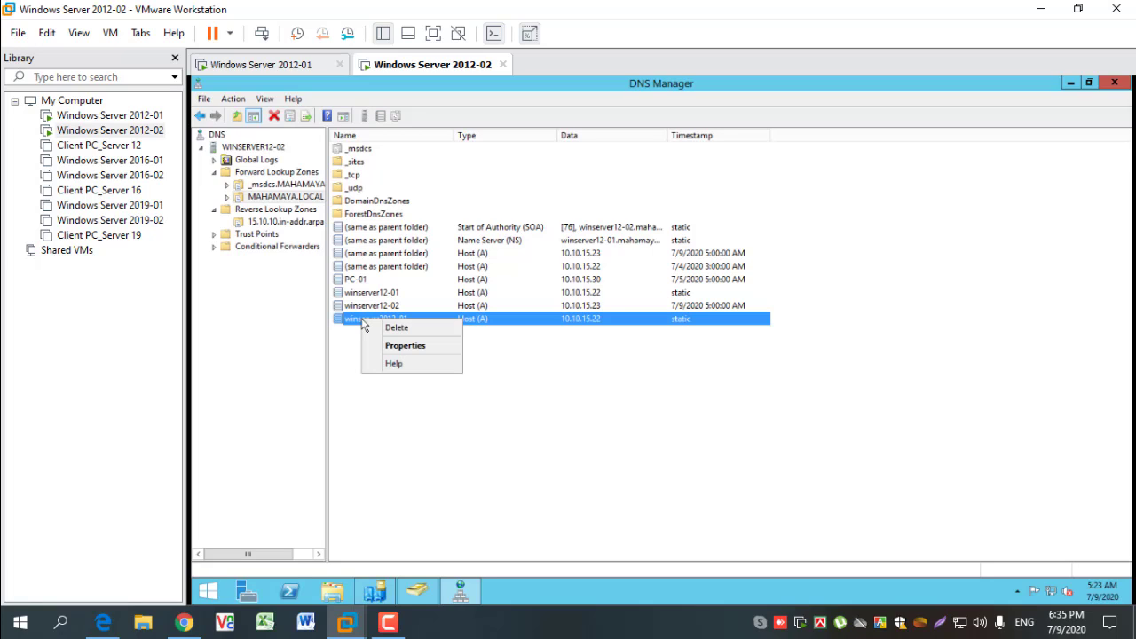
pyautogui.click(570, 406)
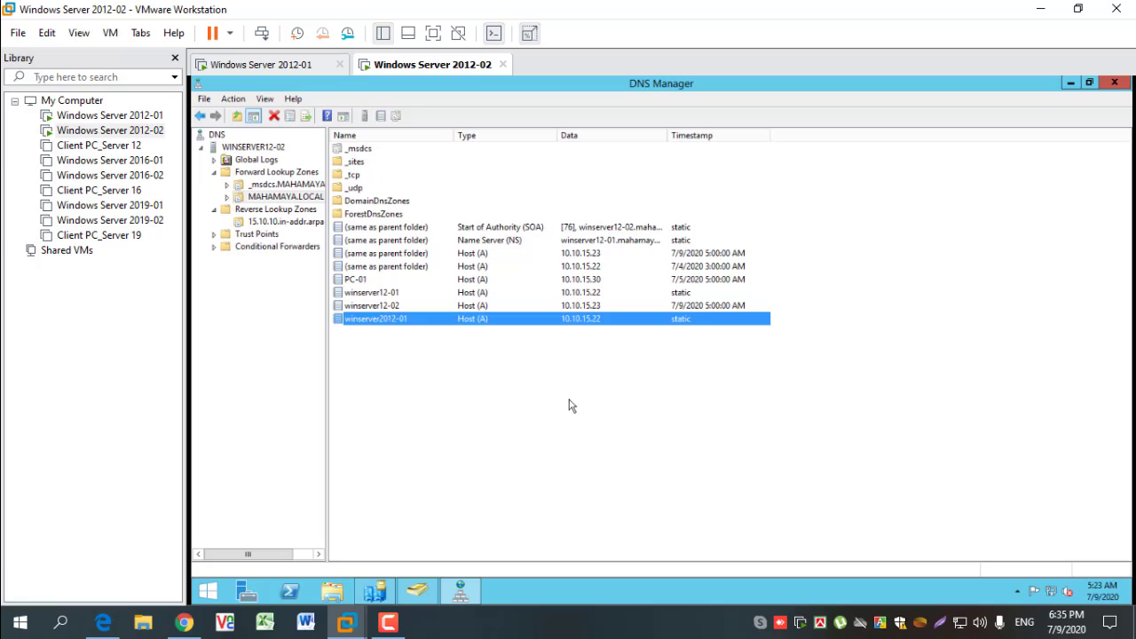
pyautogui.click(381, 294)
pyautogui.click(382, 307)
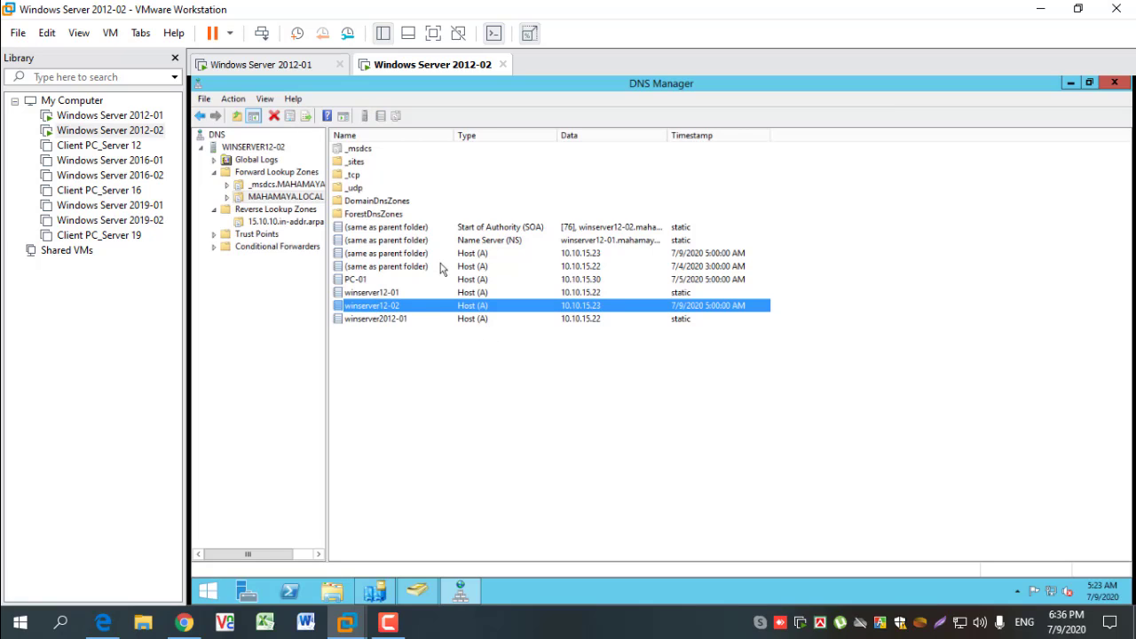
pyautogui.click(1114, 84)
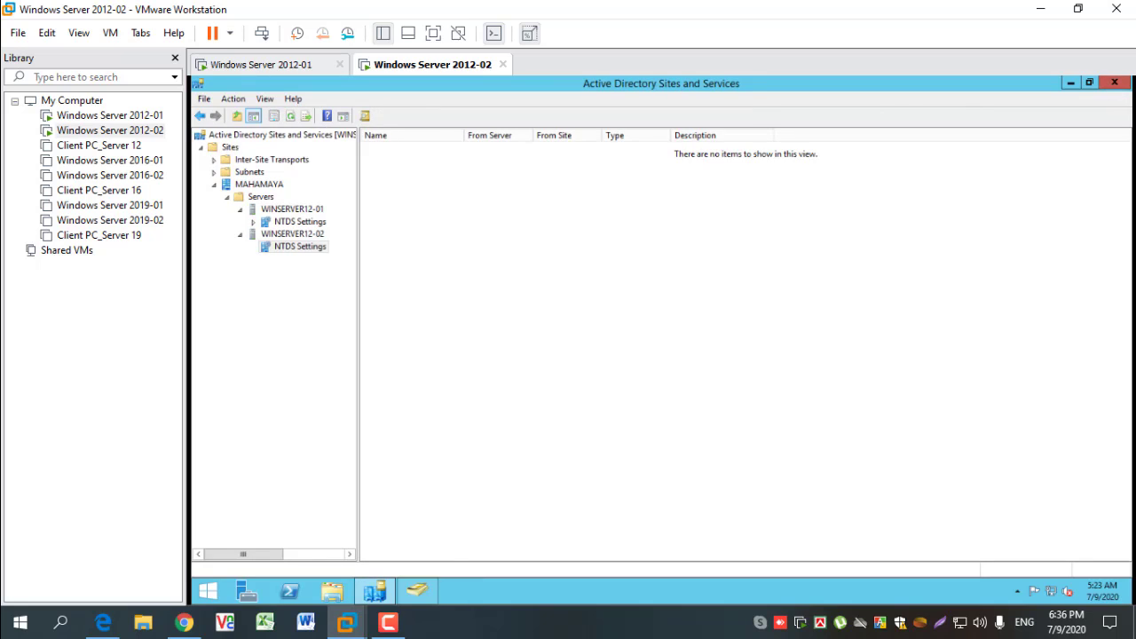
# - Show the Domain Controllers of MAHAMAYA.LOCAL in Active Directory Users and Computers and widen the Name column to fit the full server names
pyautogui.click(423, 596)
pyautogui.click(736, 145)
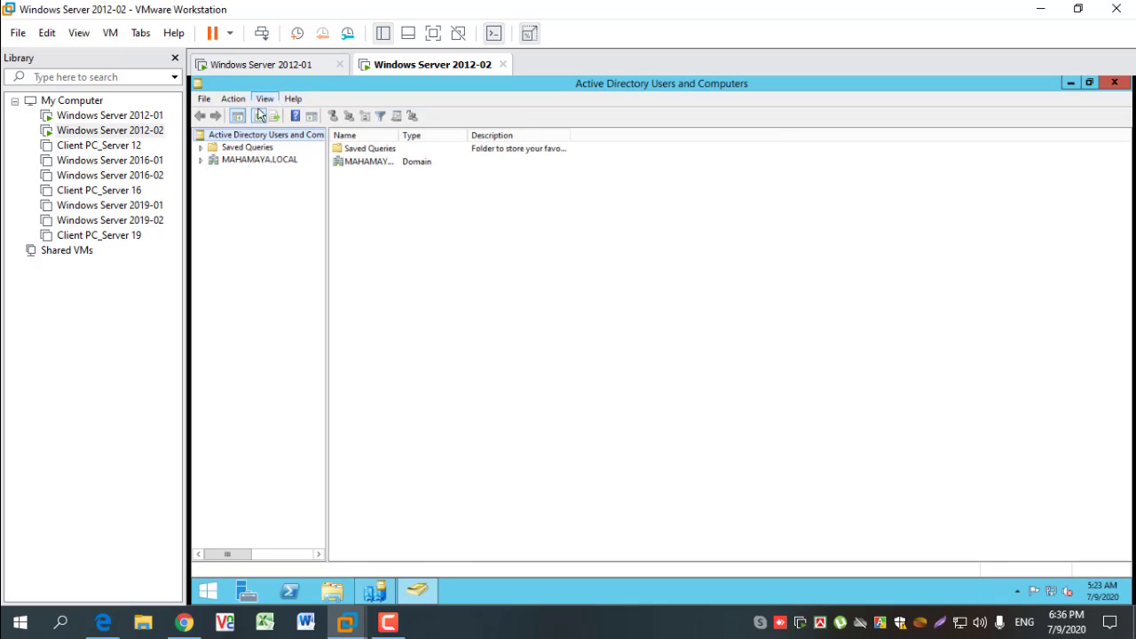
pyautogui.click(202, 161)
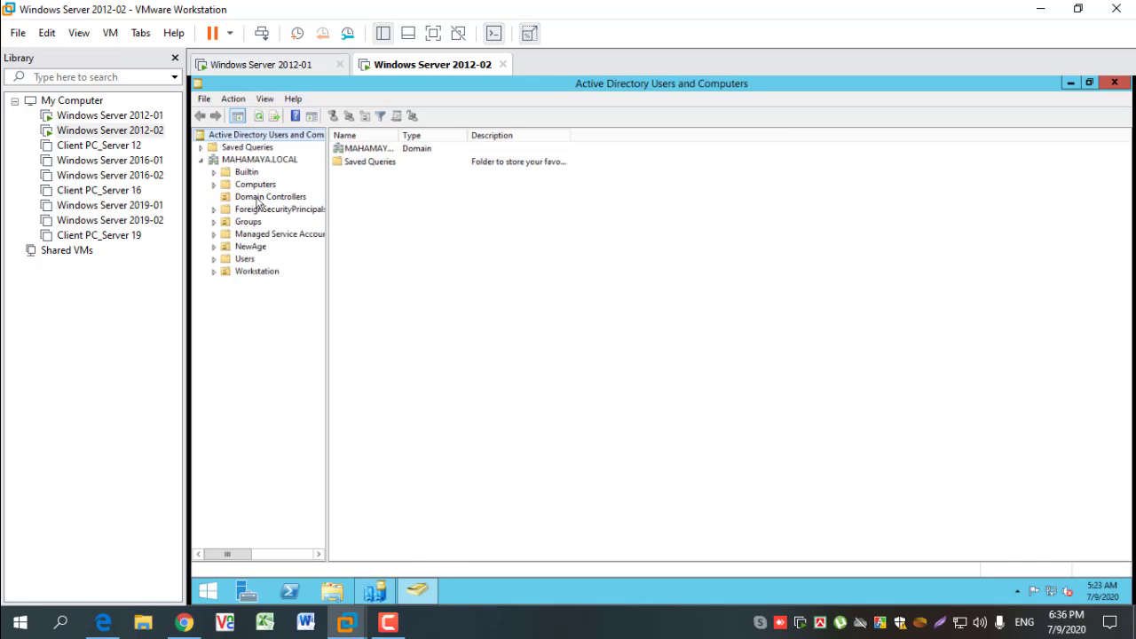
pyautogui.click(258, 197)
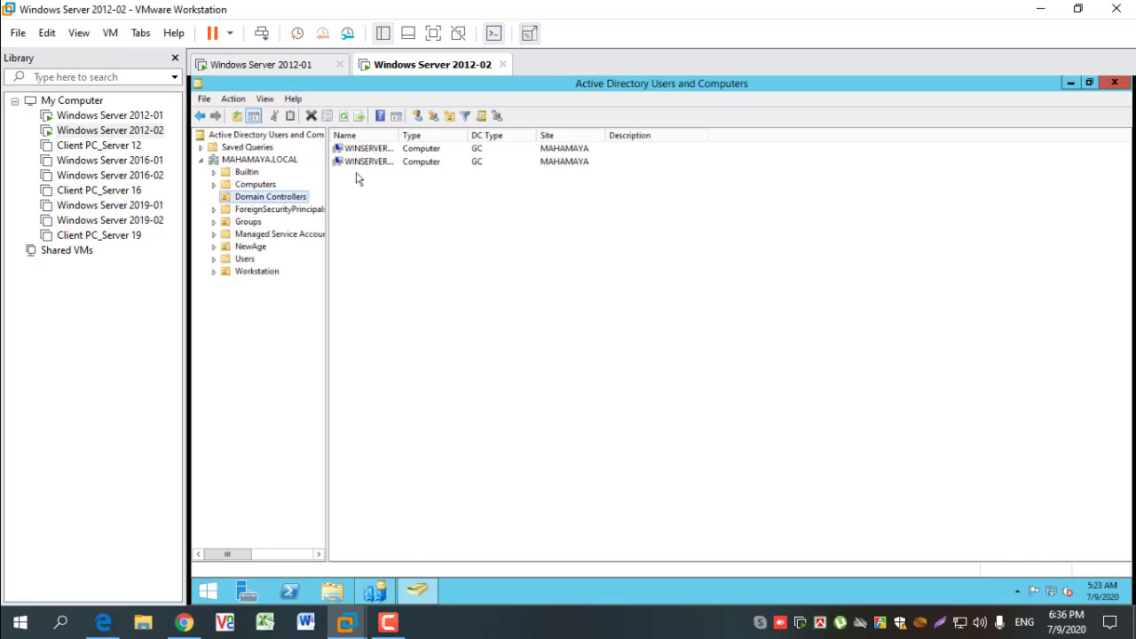
pyautogui.doubleClick(402, 135)
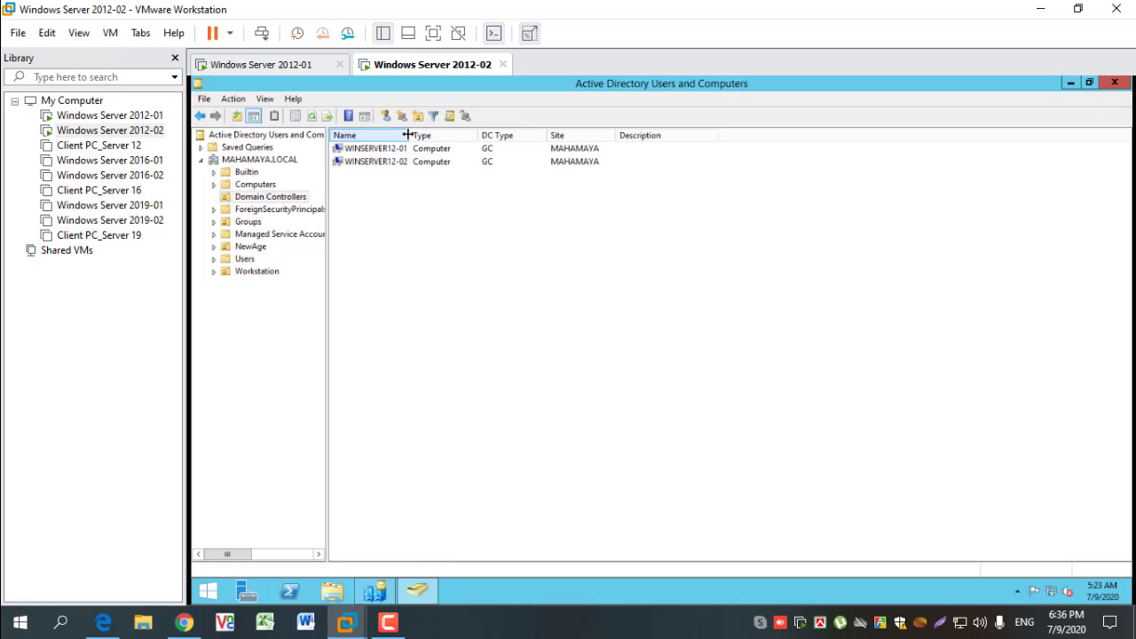
pyautogui.moveTo(404, 135); pyautogui.dragTo(419, 136)
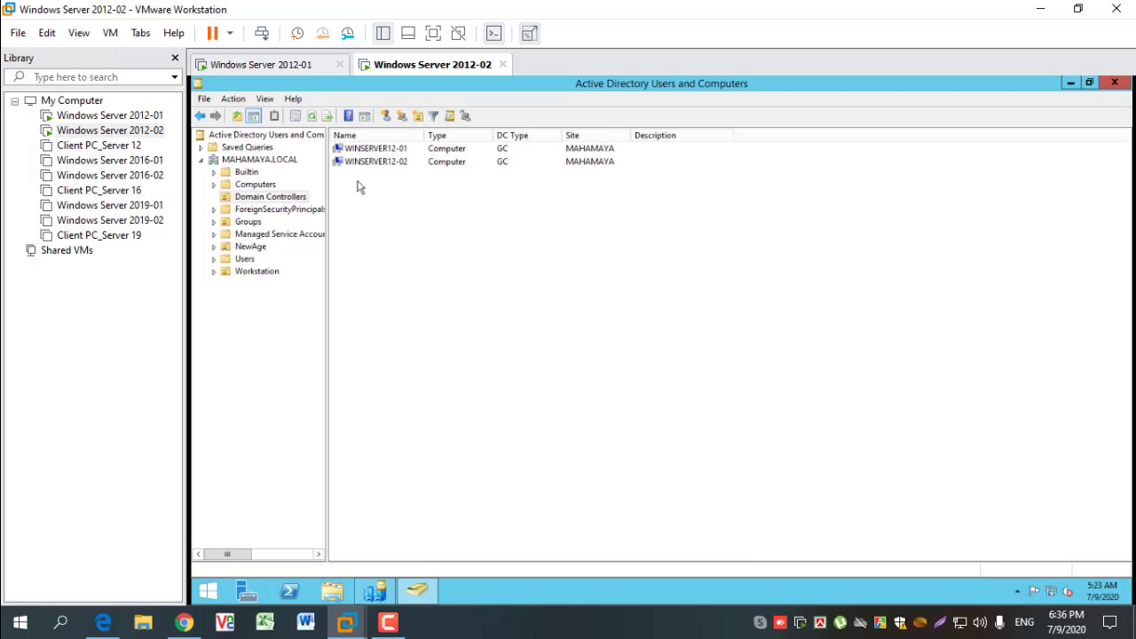
# - Inspect the Groups, NewAge, Users and Workstation containers of MAHAMAYA.LOCAL and close Active Directory Users and Computers
pyautogui.click(248, 222)
pyautogui.click(252, 247)
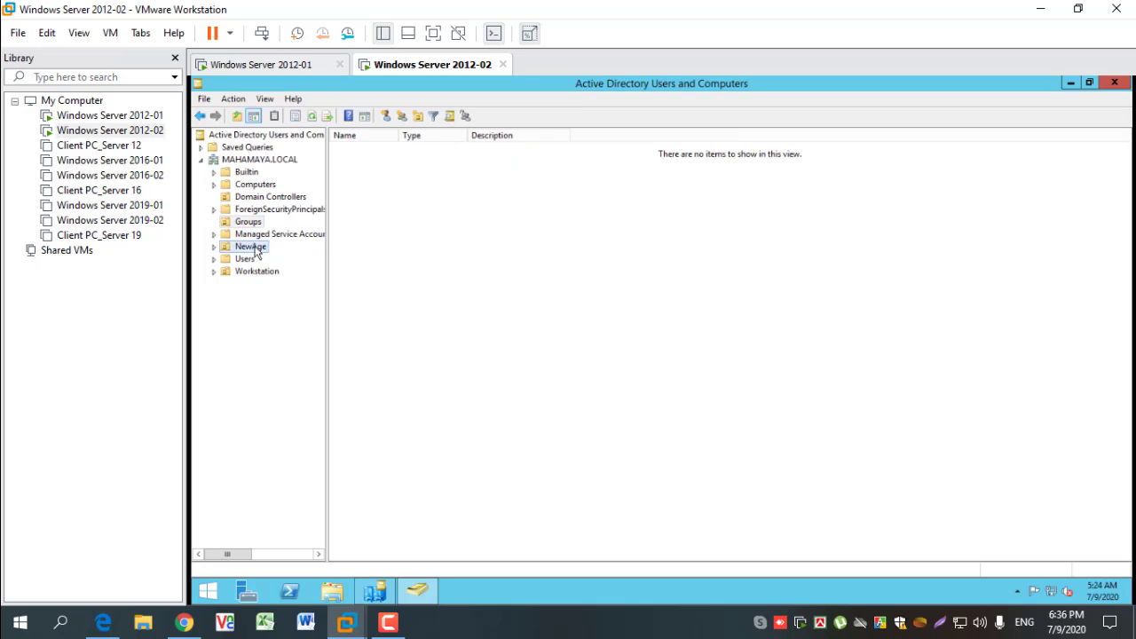
pyautogui.click(213, 247)
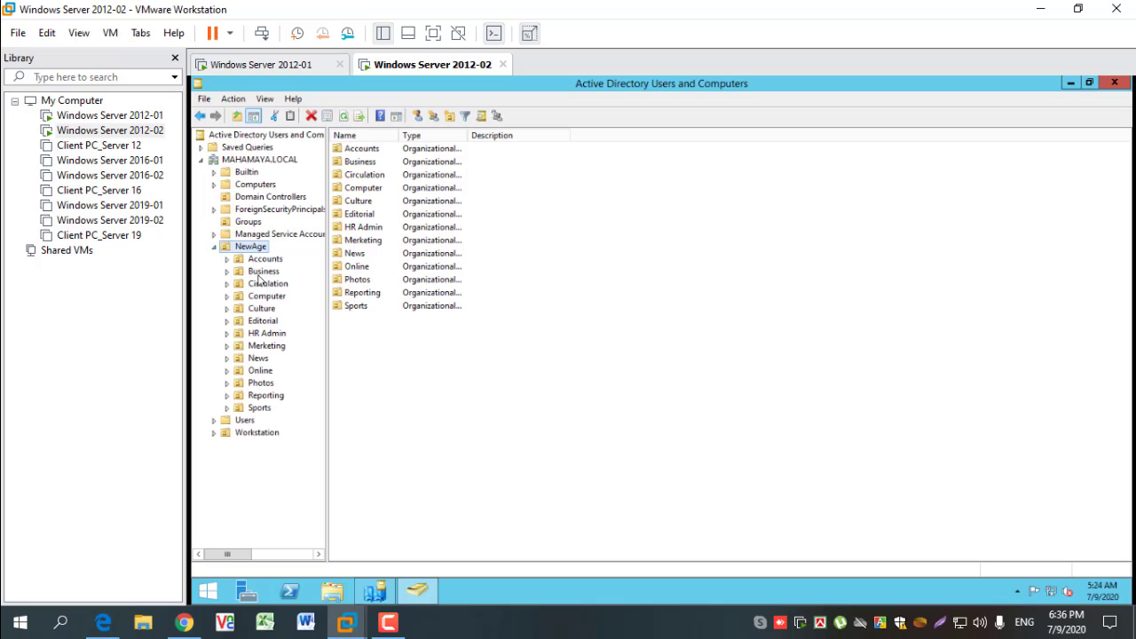
pyautogui.click(244, 420)
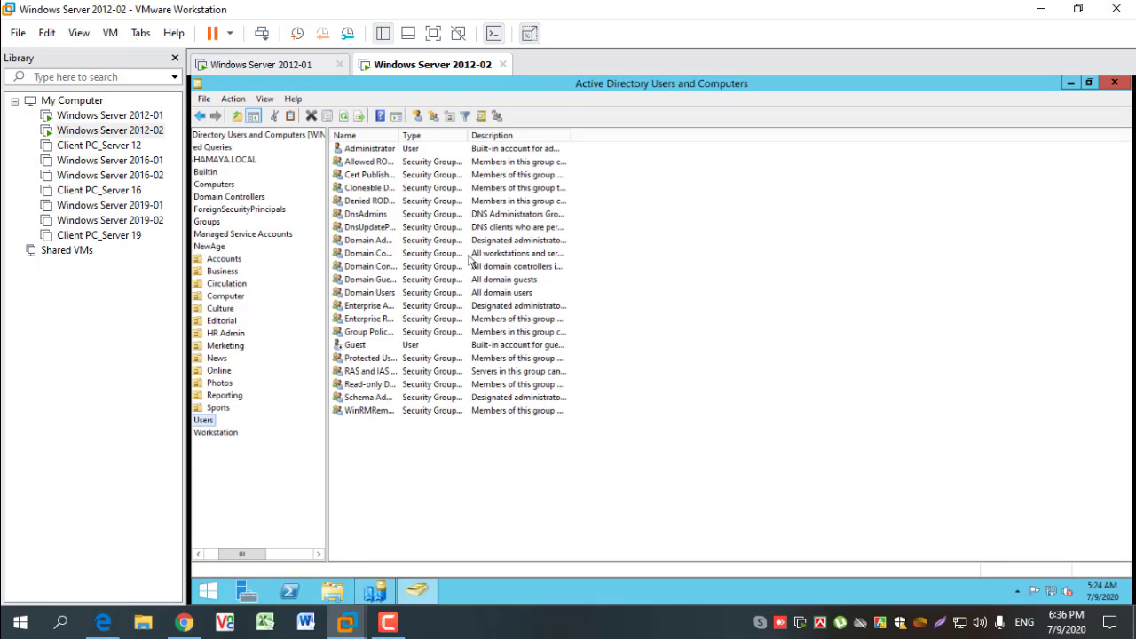
pyautogui.click(242, 433)
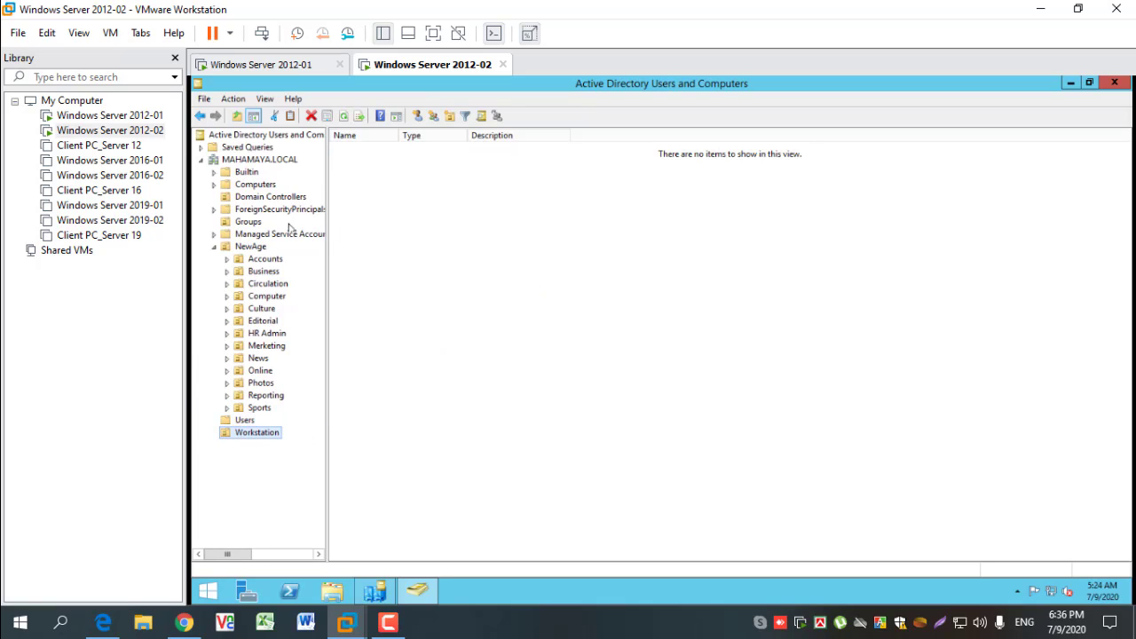
pyautogui.click(251, 247)
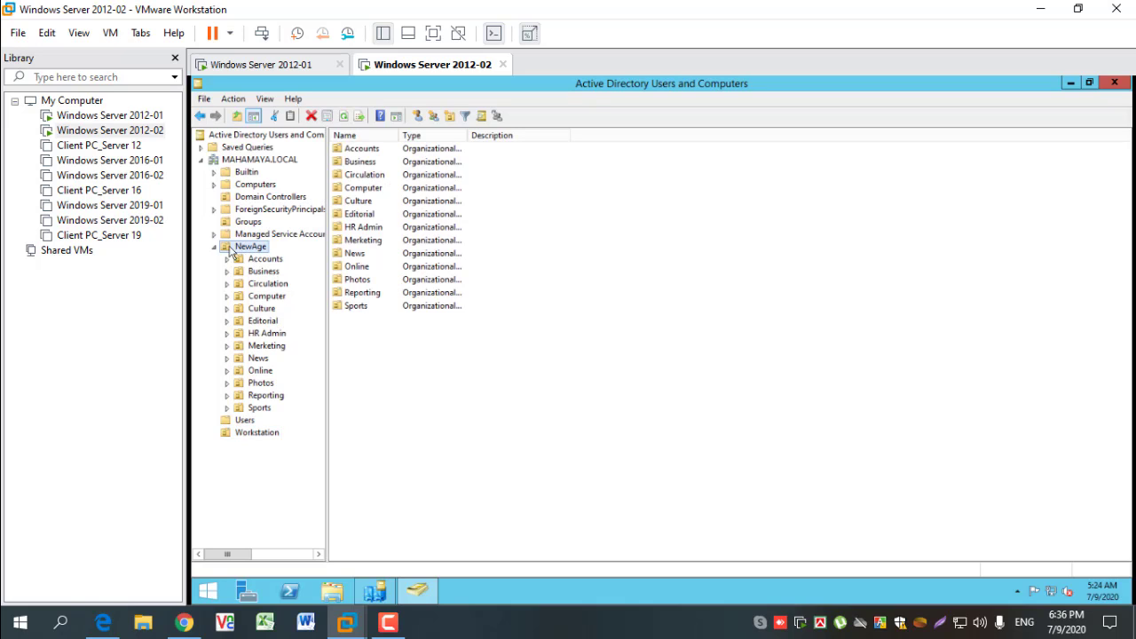
pyautogui.click(1113, 83)
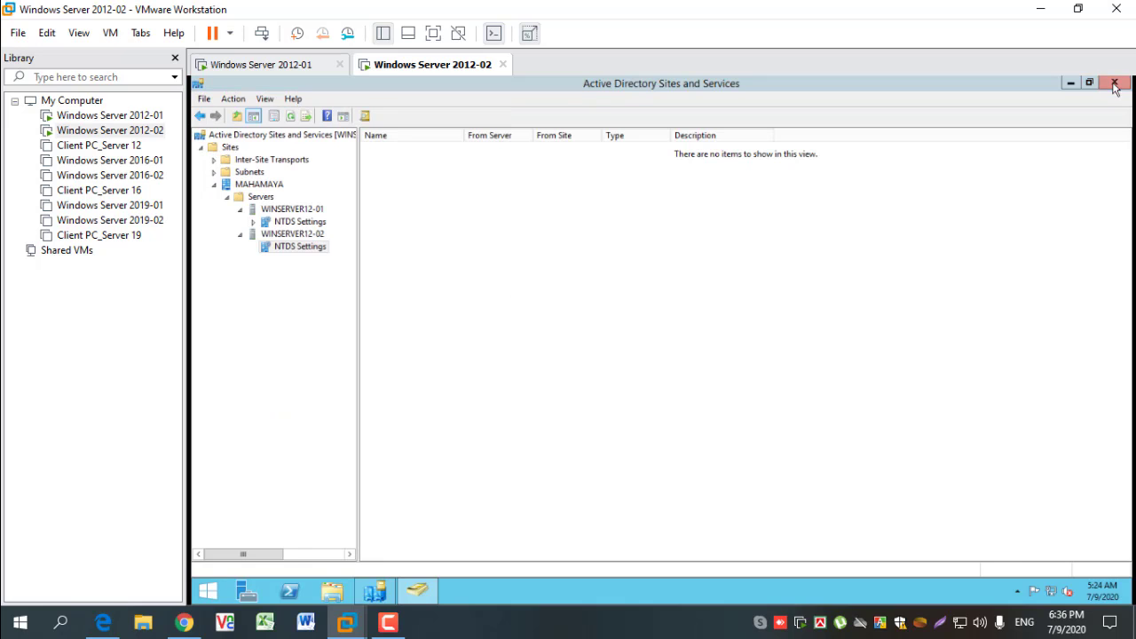
# - Refresh the NTDS Settings connection list of WINSERVER12-02 repeatedly and widen its Name column to fit
pyautogui.rightClick(423, 312)
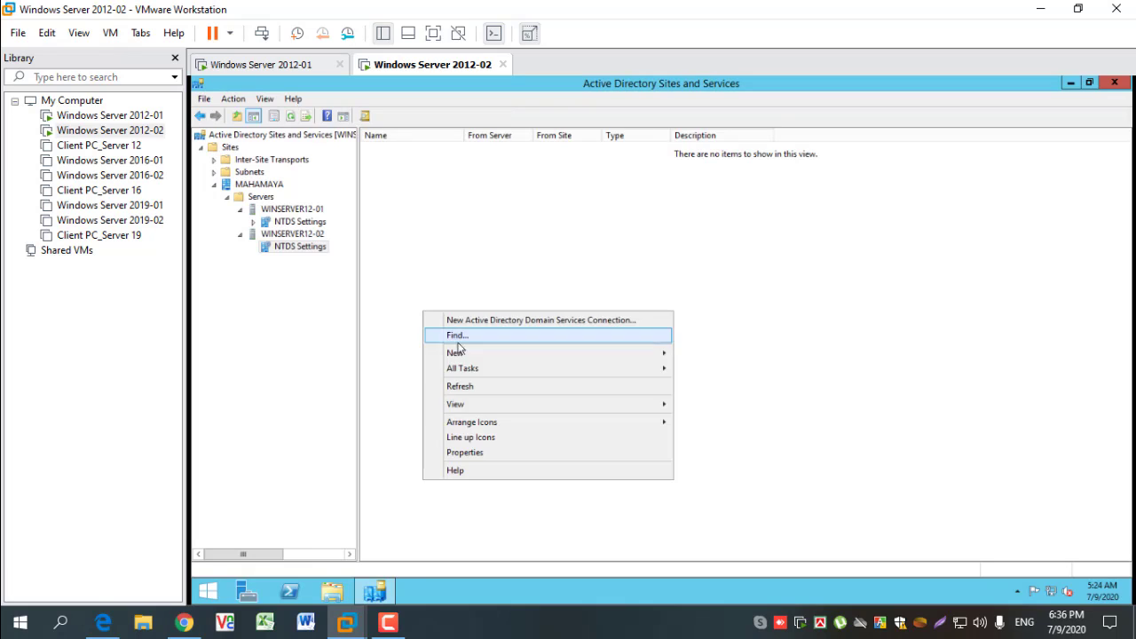
pyautogui.click(468, 387)
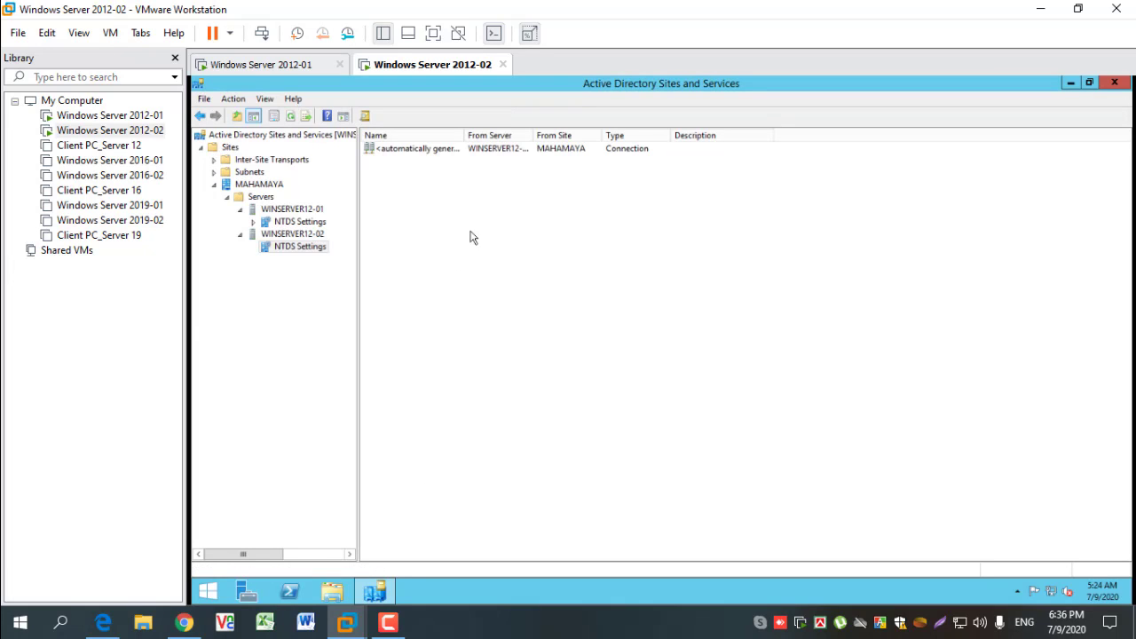
pyautogui.doubleClick(463, 135)
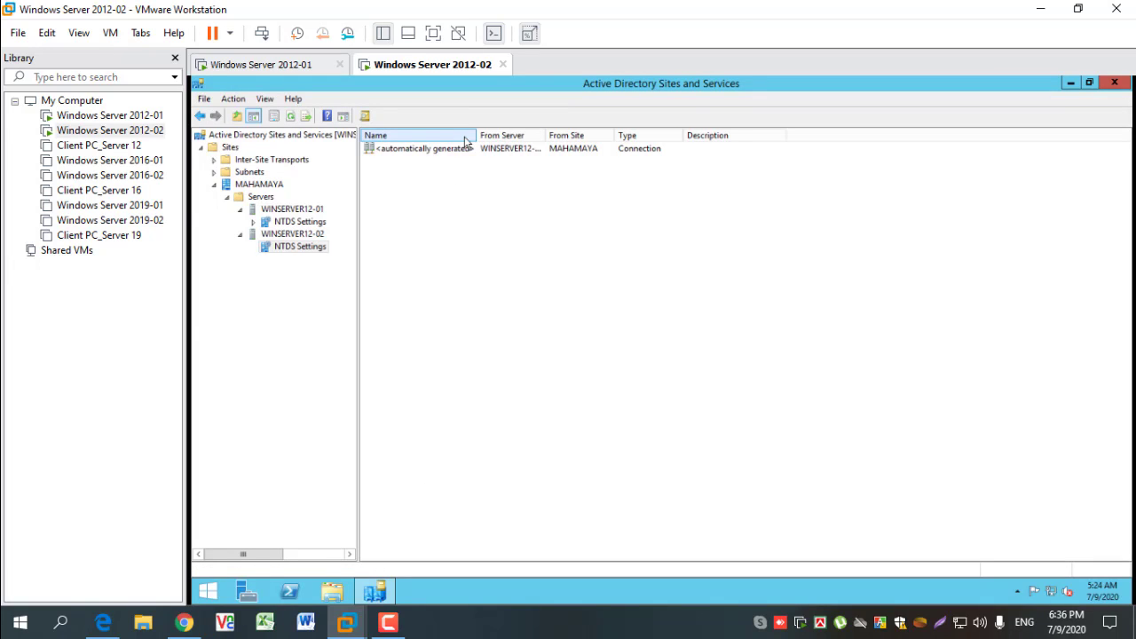
pyautogui.click(301, 249)
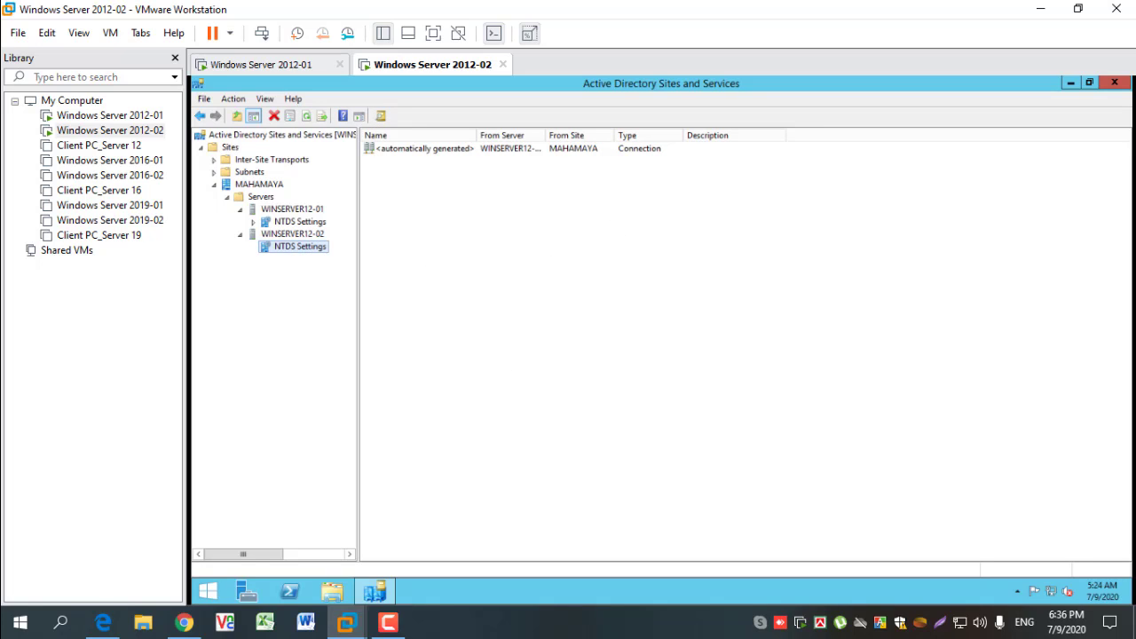
pyautogui.rightClick(539, 296)
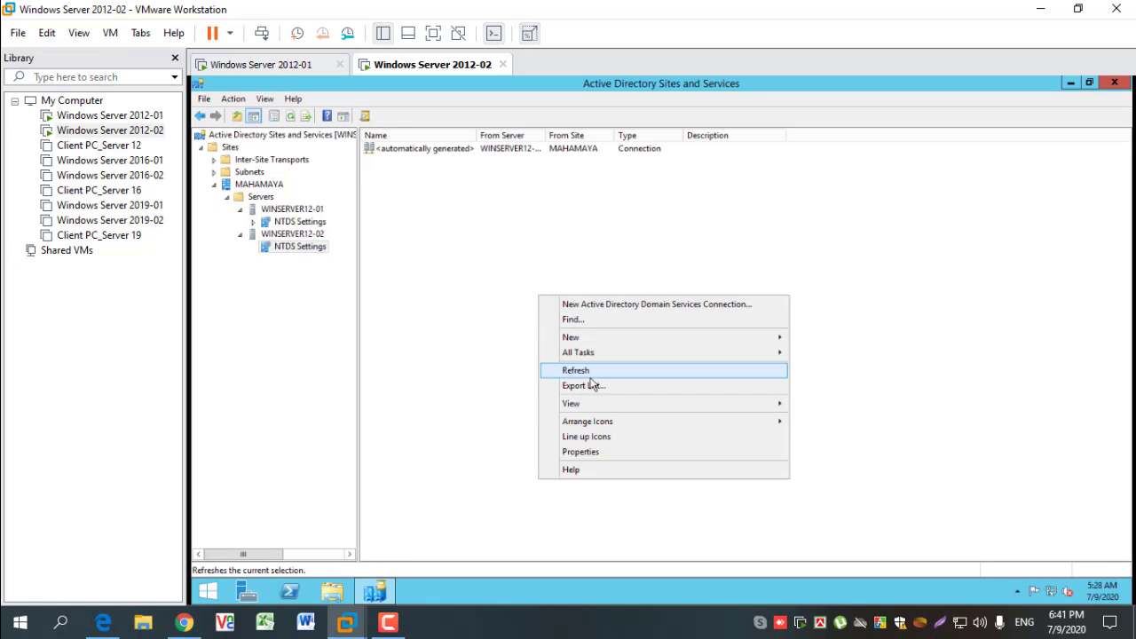
pyautogui.click(585, 372)
pyautogui.rightClick(519, 313)
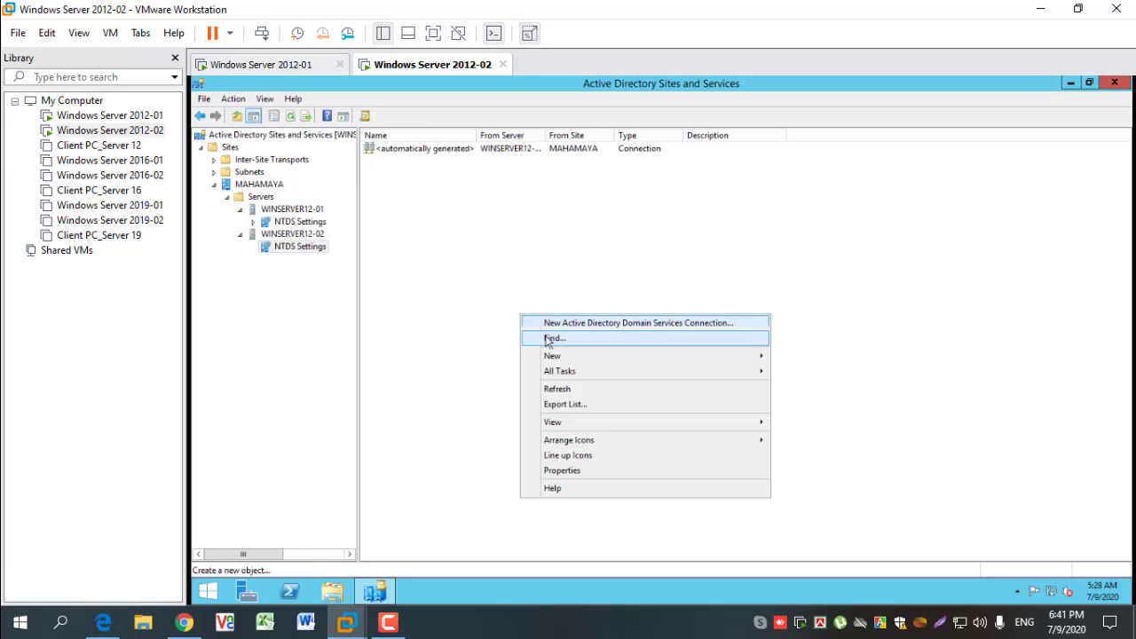
pyautogui.click(562, 395)
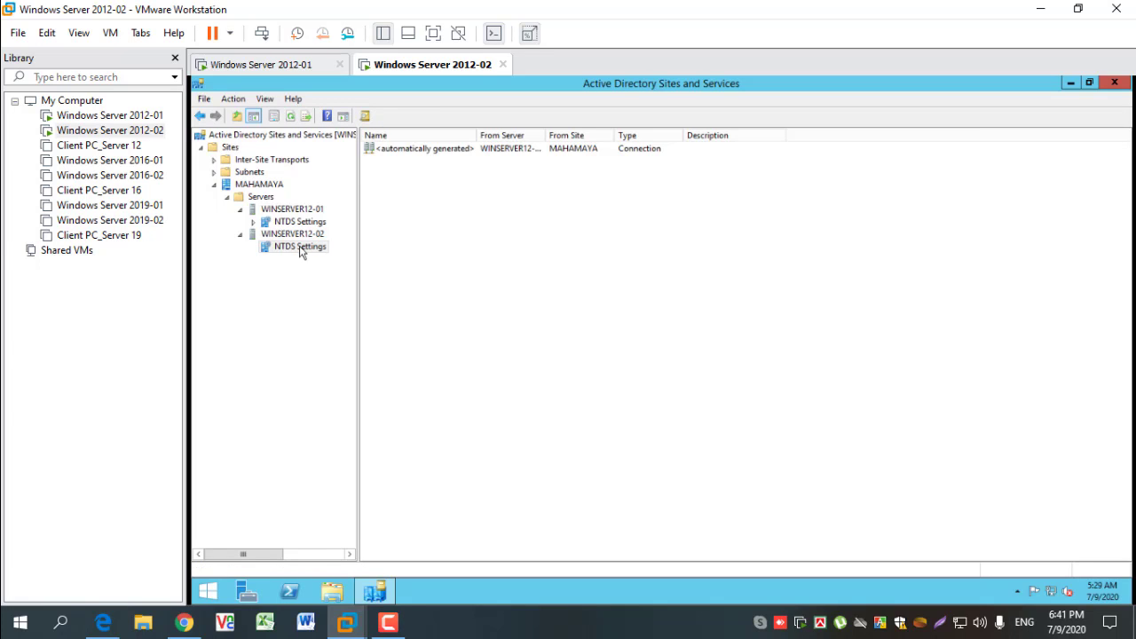
pyautogui.click(300, 250)
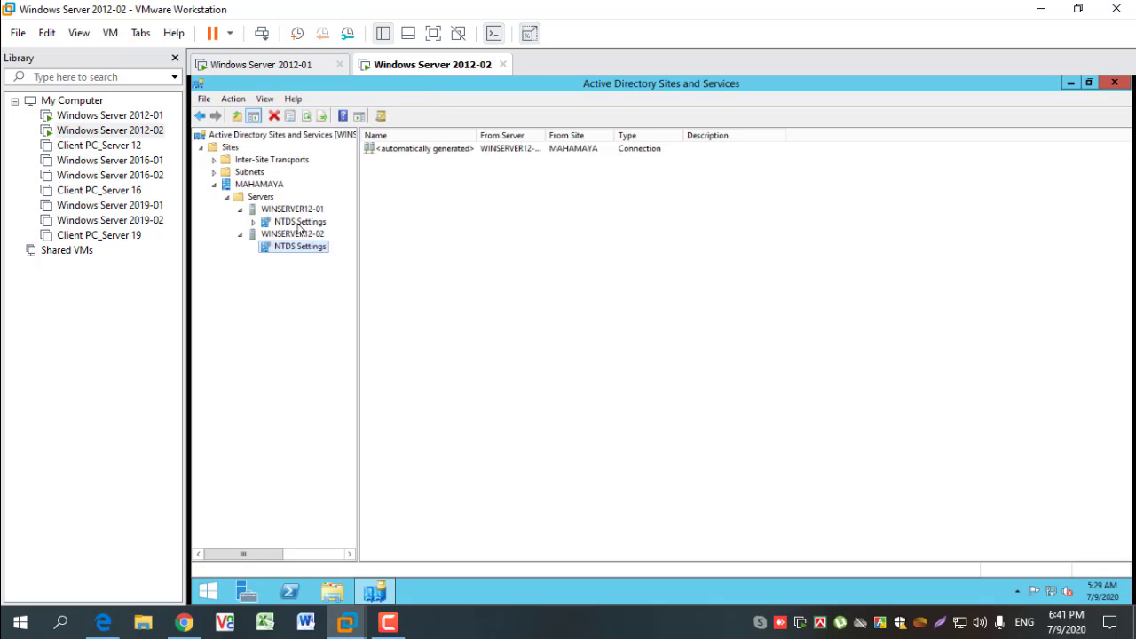
# - Open the properties of the automatically generated WINSERVER12-02 connection and inspect its object, security and attribute details
pyautogui.click(448, 150)
pyautogui.doubleClick(447, 151)
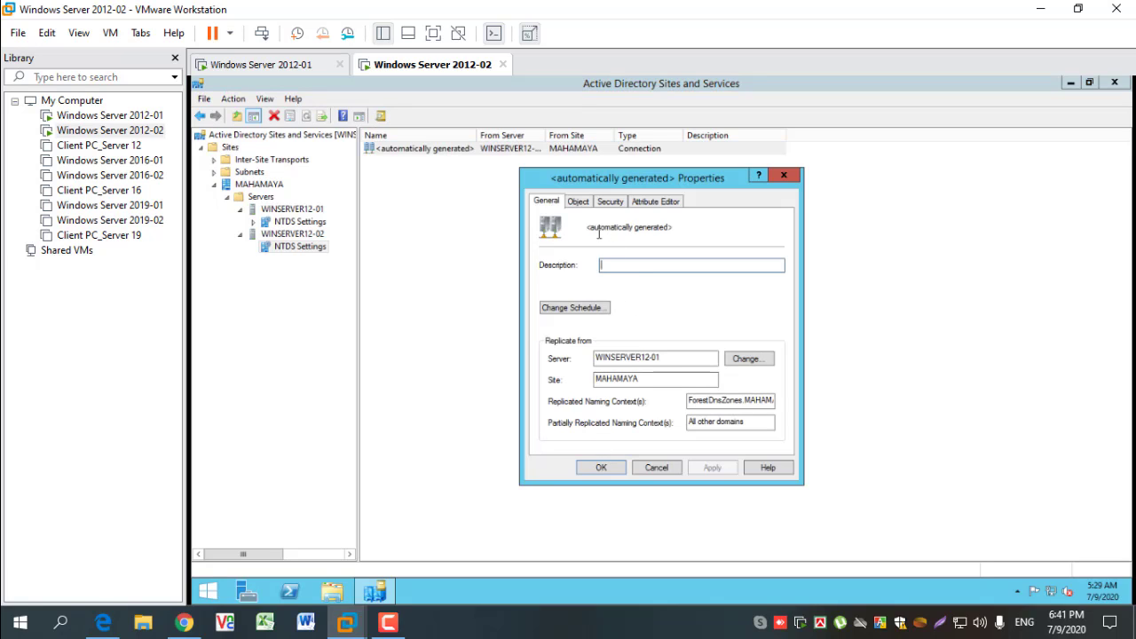
pyautogui.click(578, 201)
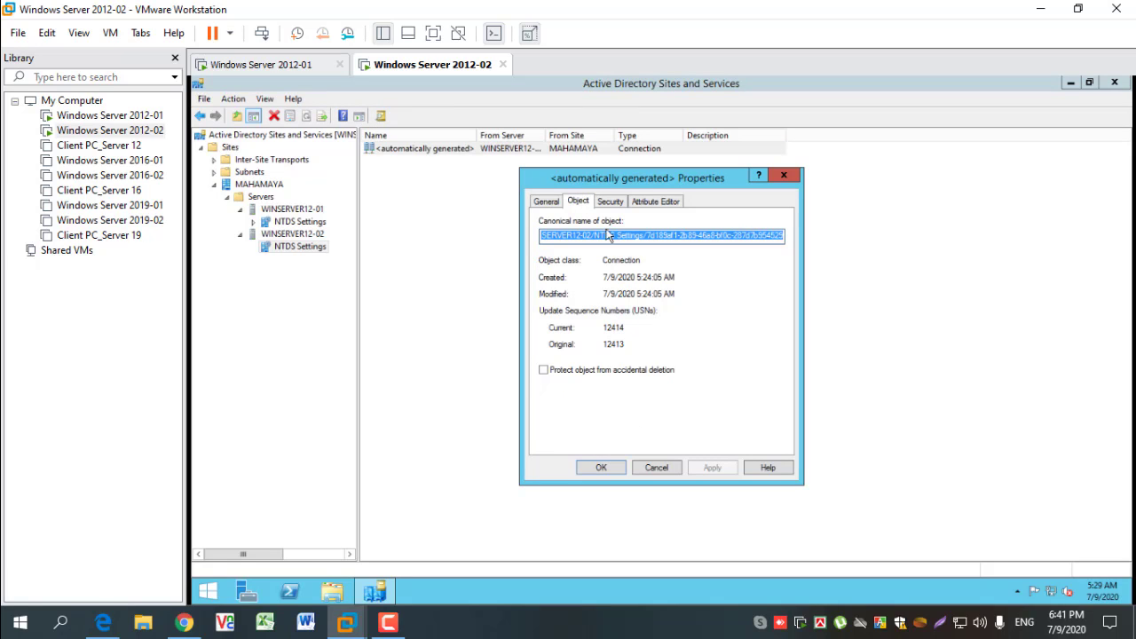
pyautogui.click(609, 203)
pyautogui.click(661, 204)
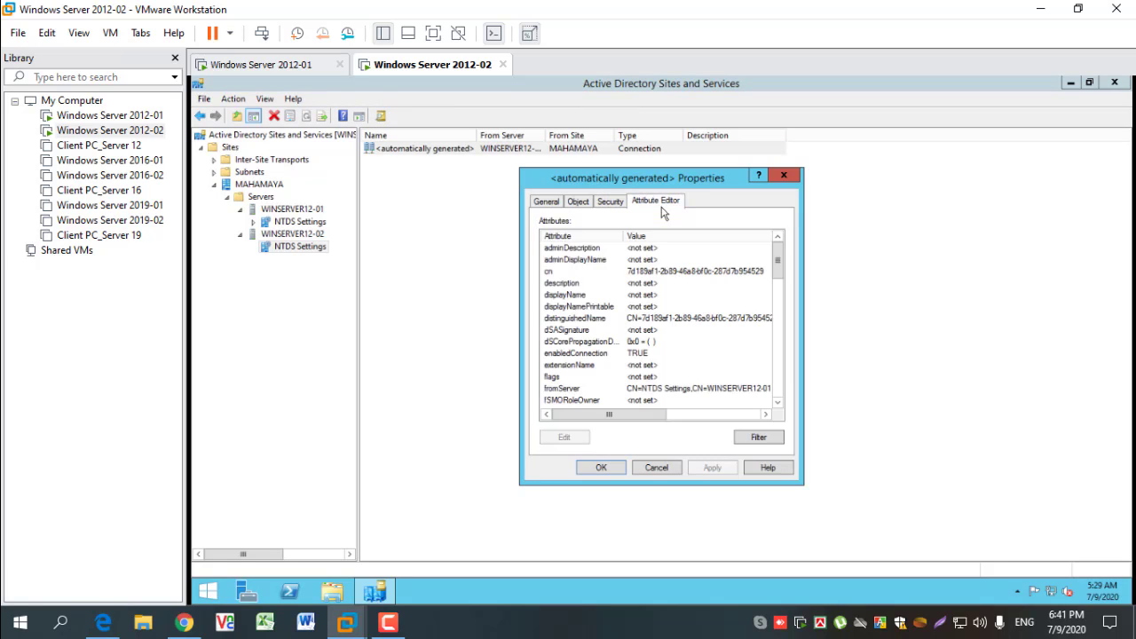
# - Set the connection's replication schedule to Four Times per Hour for the whole week and mark the connection as not automatically generated
pyautogui.click(547, 203)
pyautogui.click(577, 309)
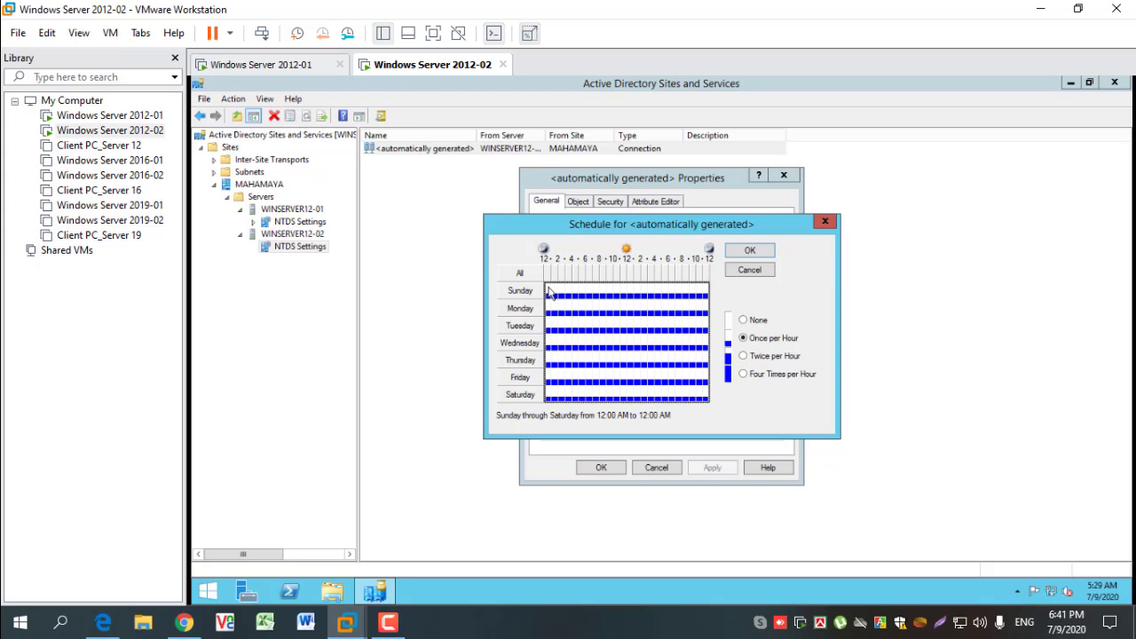
pyautogui.moveTo(549, 293); pyautogui.dragTo(721, 417)
pyautogui.click(751, 376)
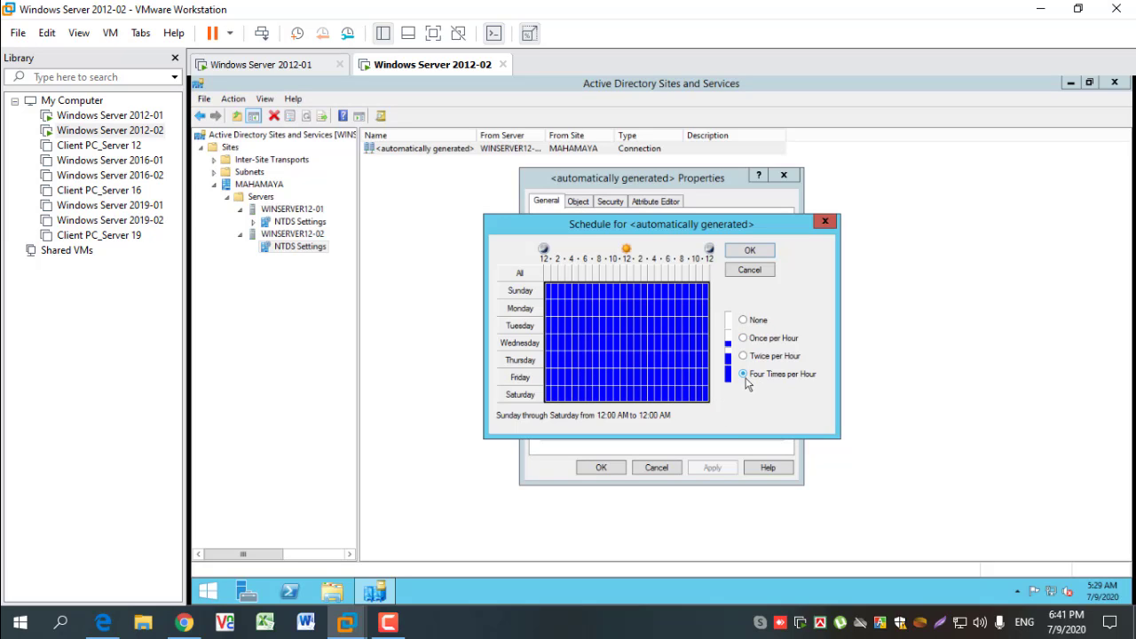
pyautogui.click(749, 251)
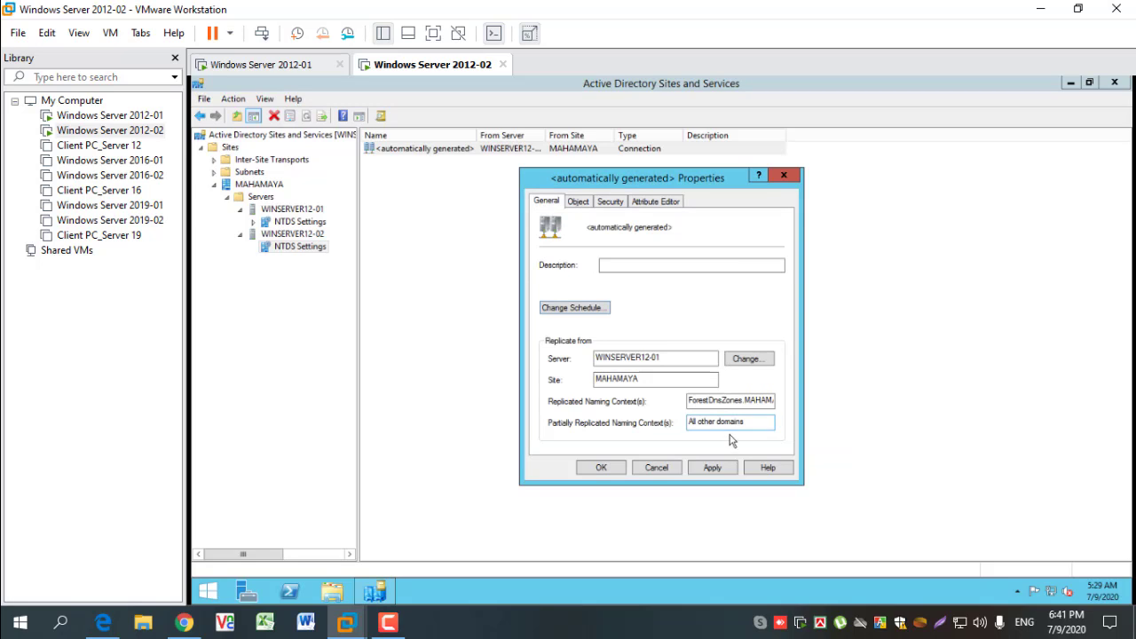
pyautogui.click(719, 472)
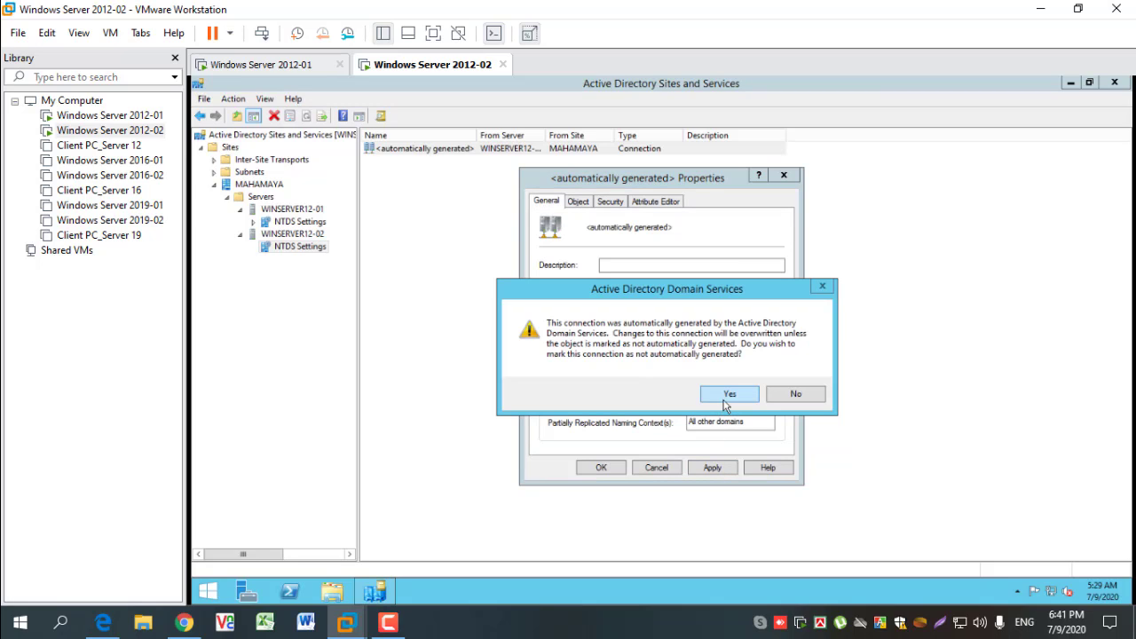
pyautogui.click(725, 396)
pyautogui.click(601, 468)
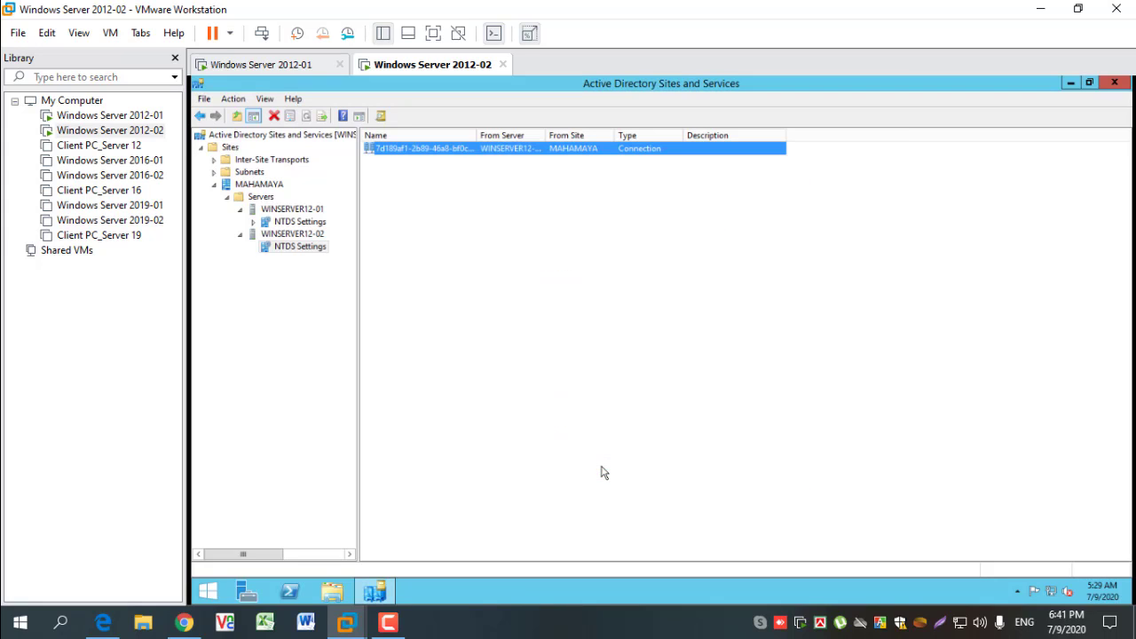
# - Refresh the NTDS Settings connections of WINSERVER12-02 and run Replicate Now on the connection from WINSERVER12-01
pyautogui.click(502, 271)
pyautogui.rightClick(501, 272)
pyautogui.click(535, 342)
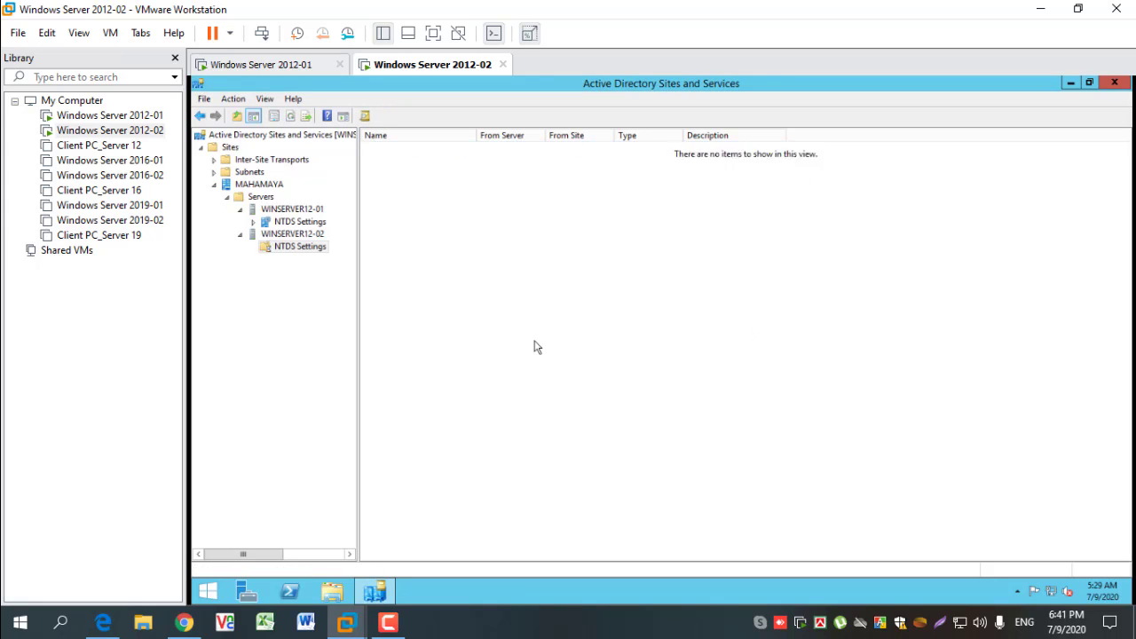
pyautogui.click(439, 149)
pyautogui.rightClick(438, 149)
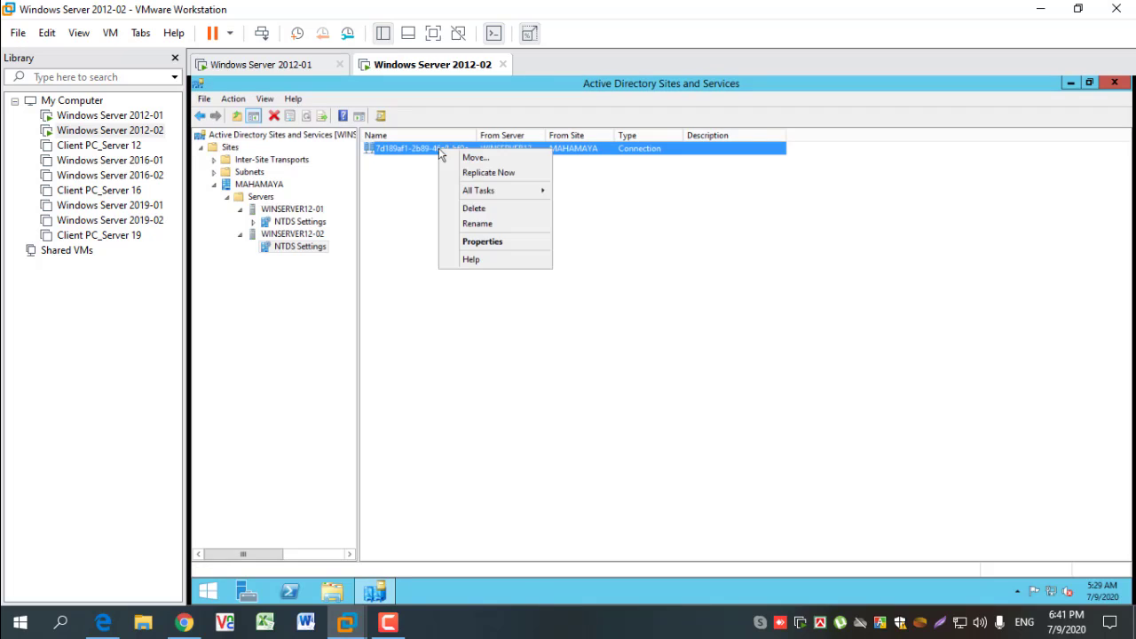
pyautogui.click(483, 173)
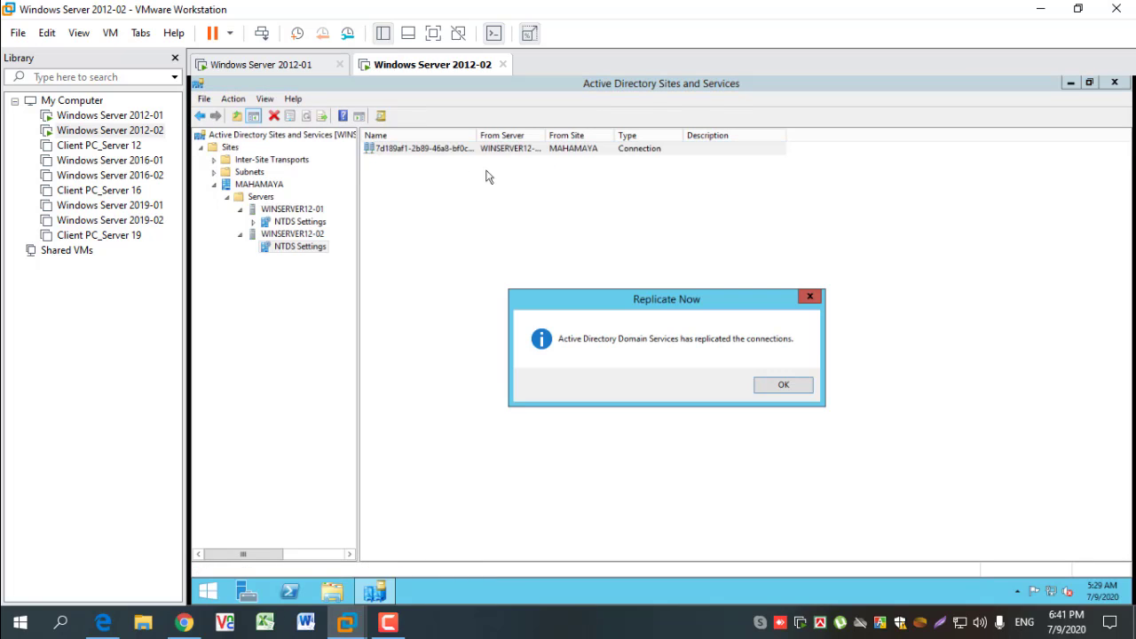
# - Close the replication notice, check WINSERVER12-01's NTDS Settings, and refresh that connection list on the Windows Server 2012-01 virtual machine
pyautogui.click(782, 386)
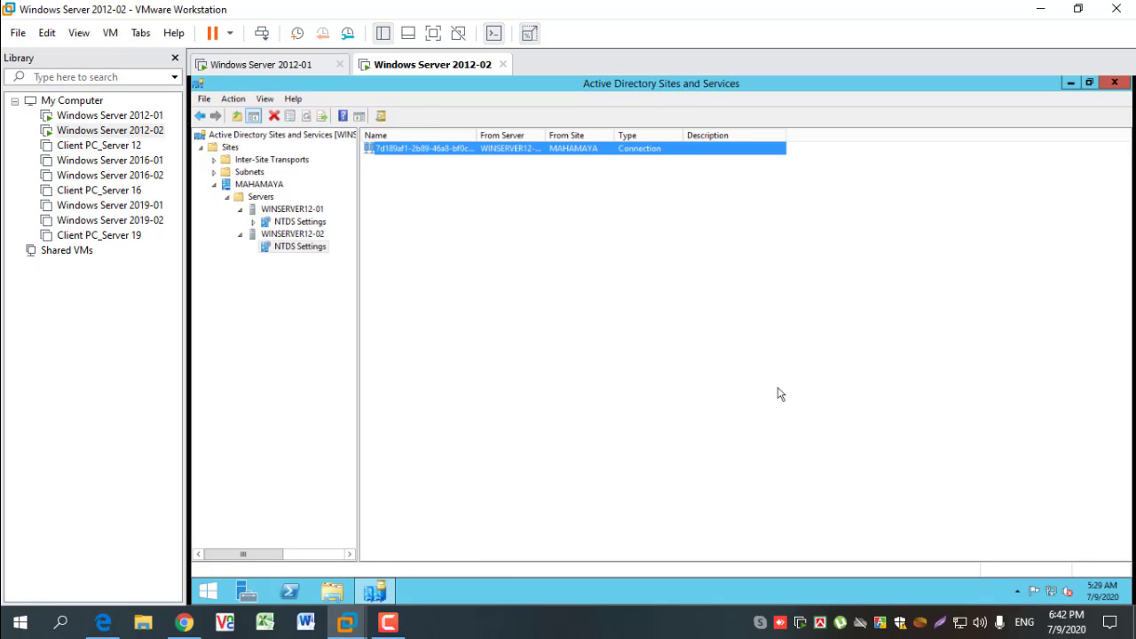
pyautogui.click(304, 222)
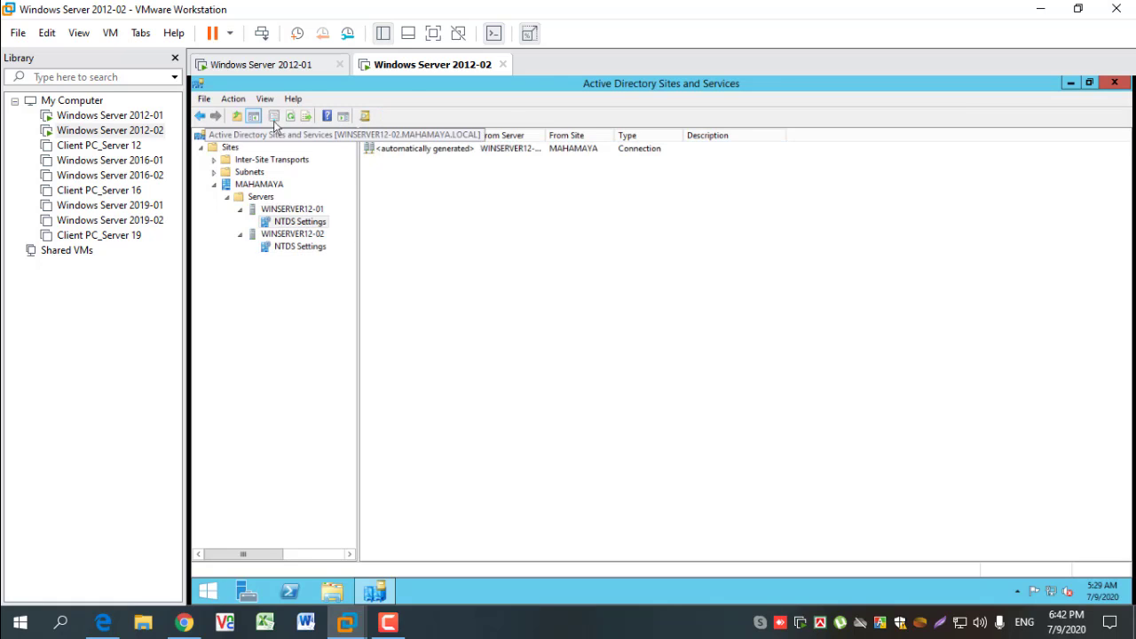
pyautogui.click(302, 76)
pyautogui.rightClick(495, 277)
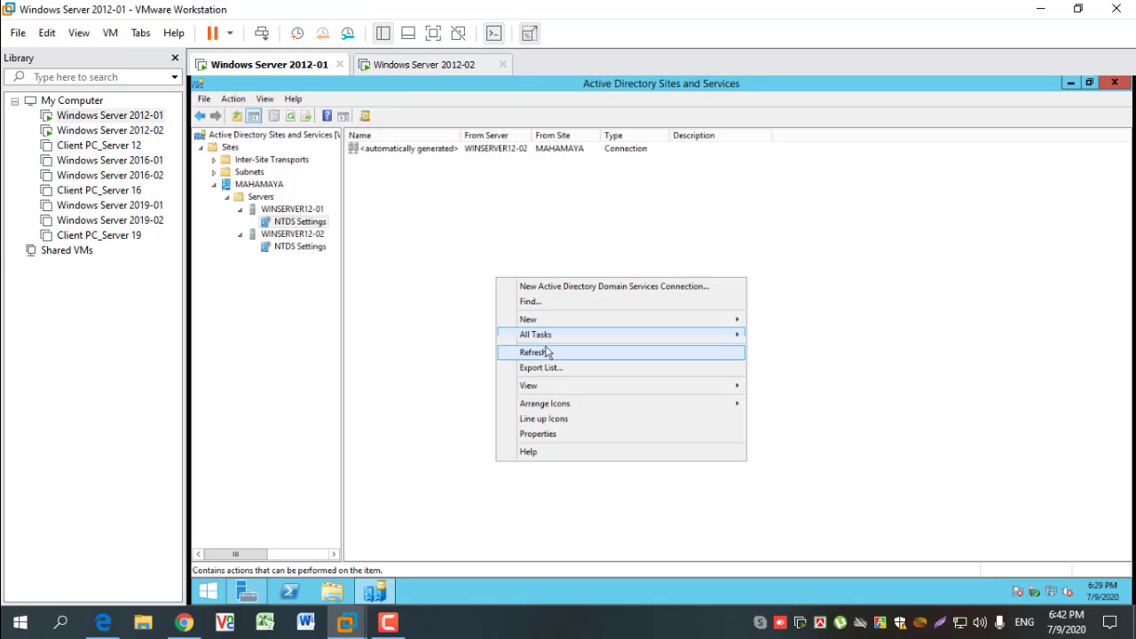
pyautogui.click(546, 352)
pyautogui.rightClick(528, 322)
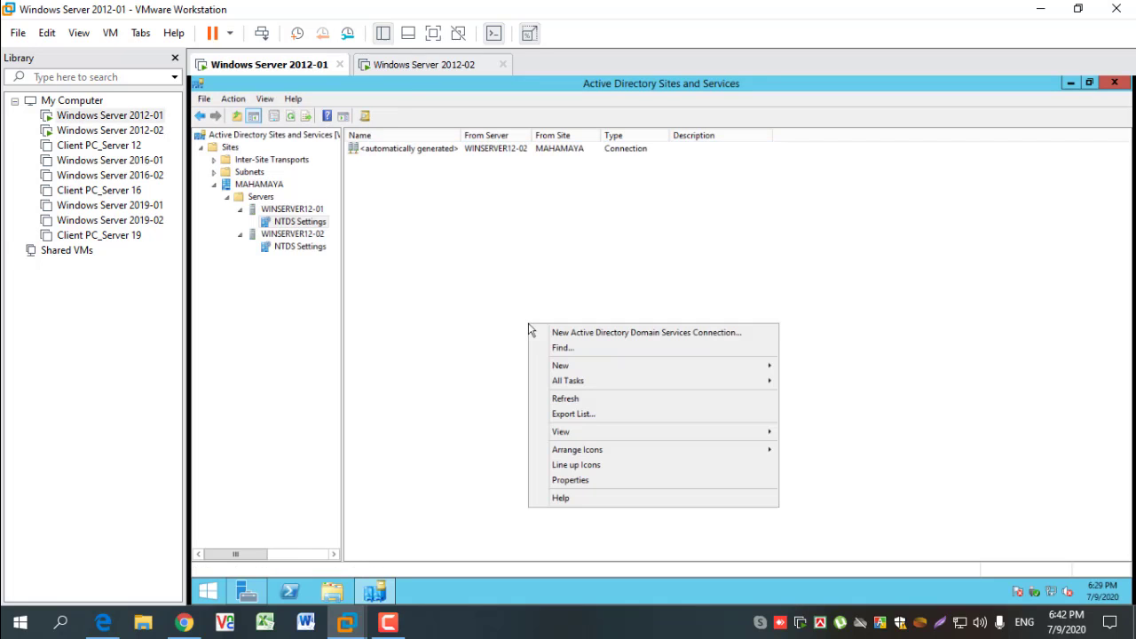
pyautogui.click(568, 398)
# - Open the NTDS Settings of WINSERVER12-02 on Windows Server 2012-01 and refresh its connection list
pyautogui.click(288, 250)
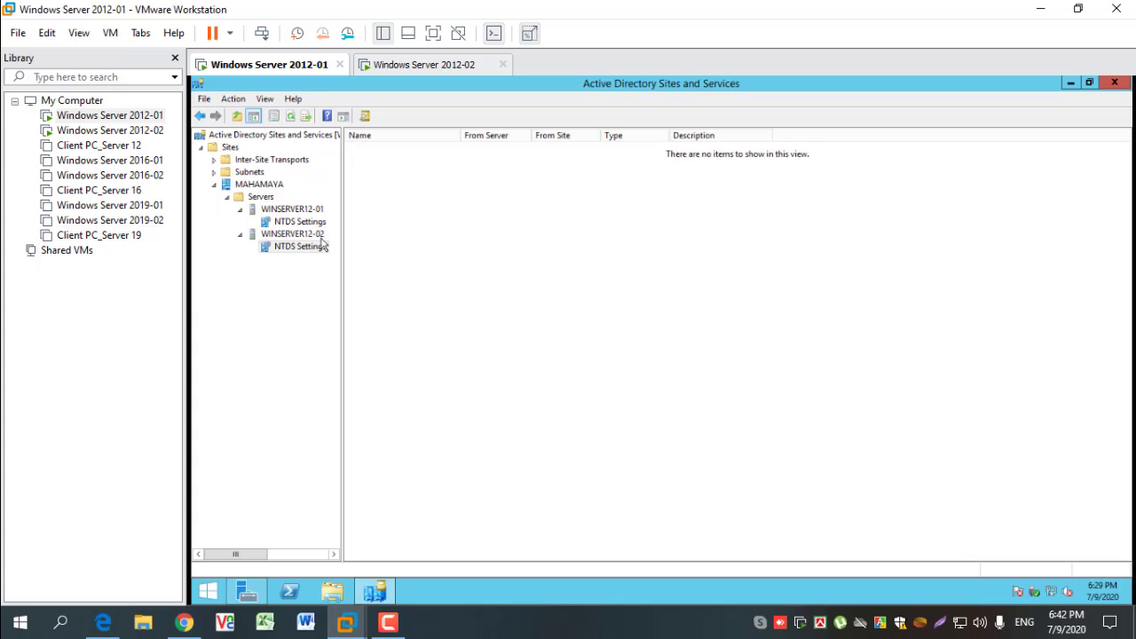
pyautogui.rightClick(452, 234)
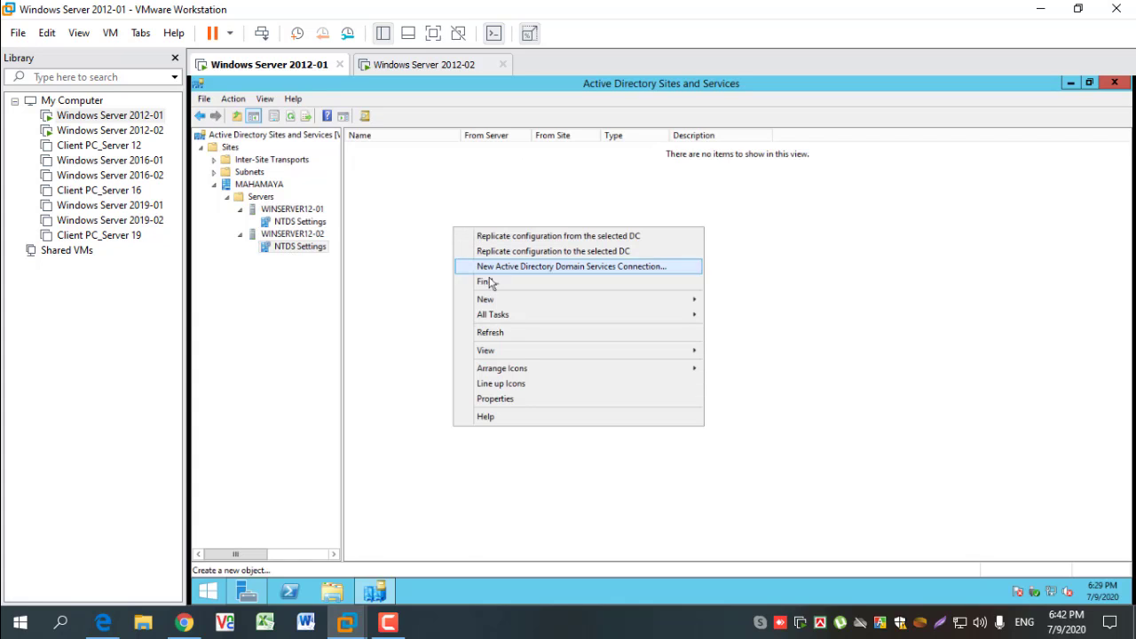
pyautogui.click(501, 332)
pyautogui.rightClick(482, 311)
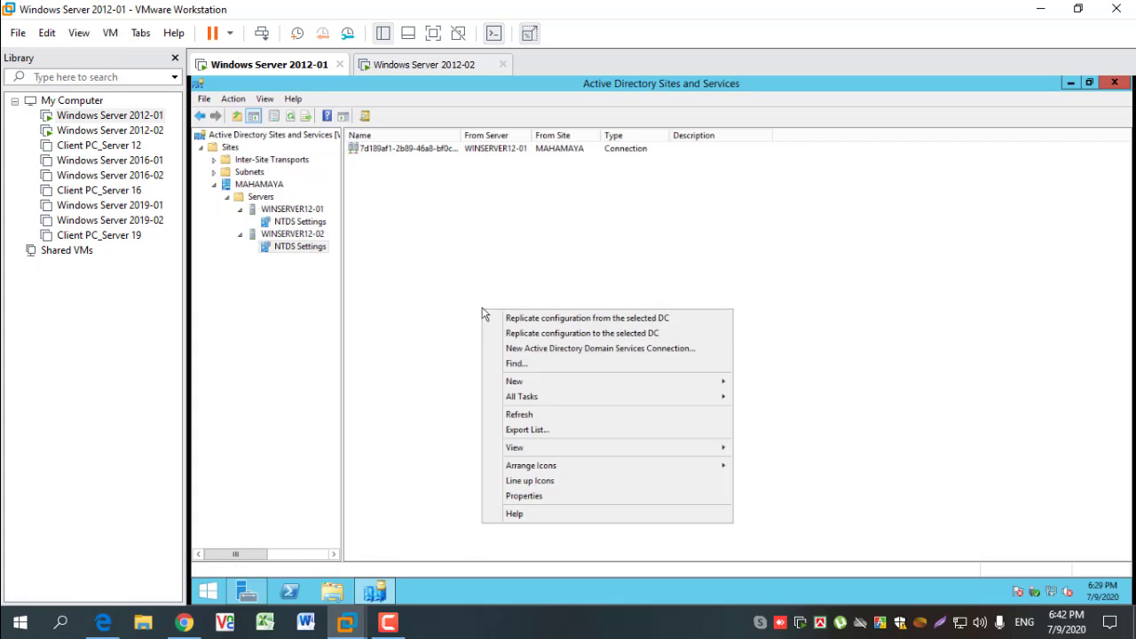
pyautogui.click(533, 413)
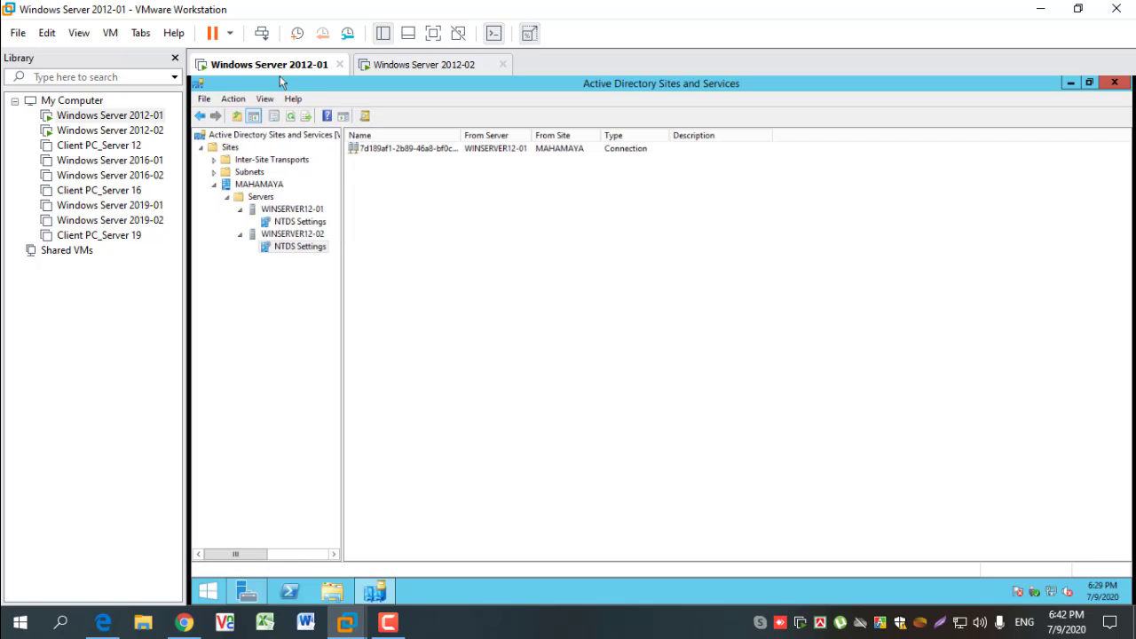
# - Compare the NTDS Settings connections of WINSERVER12-01 and WINSERVER12-02 on Windows Server 2012-01, and again on Windows Server 2012-02
pyautogui.click(300, 211)
pyautogui.click(300, 221)
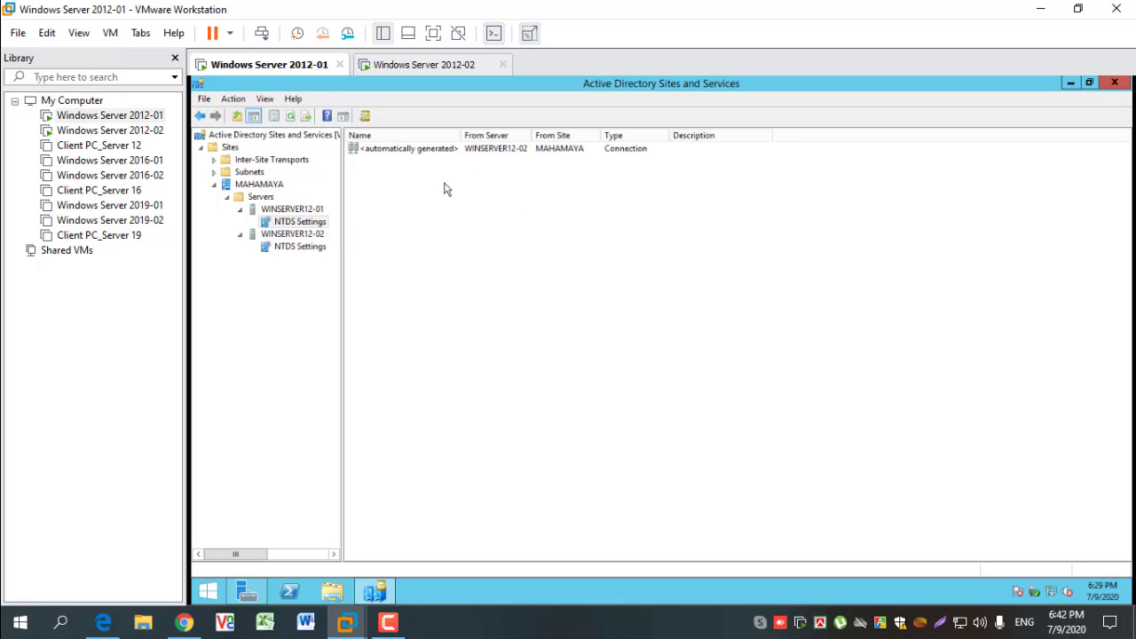
pyautogui.click(300, 247)
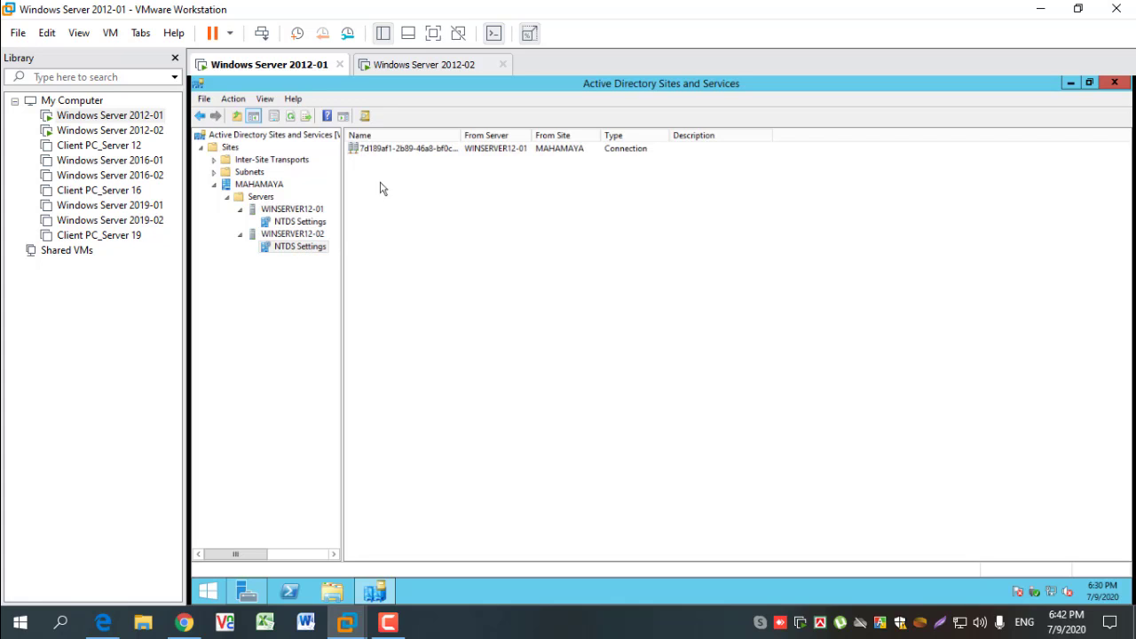
pyautogui.click(413, 69)
pyautogui.click(300, 221)
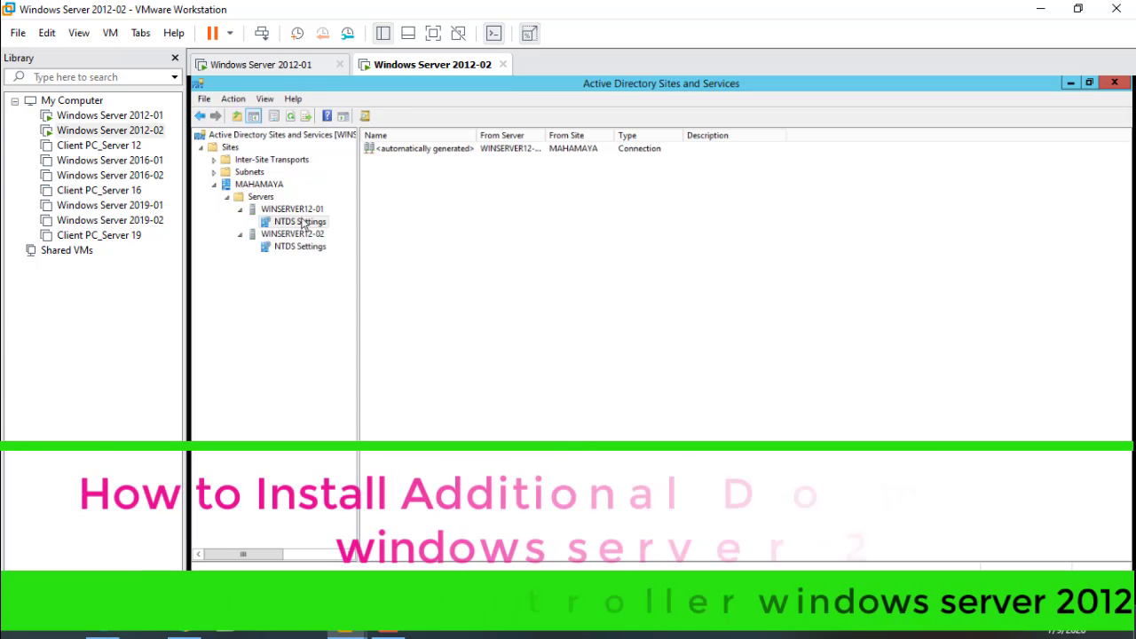
pyautogui.click(306, 247)
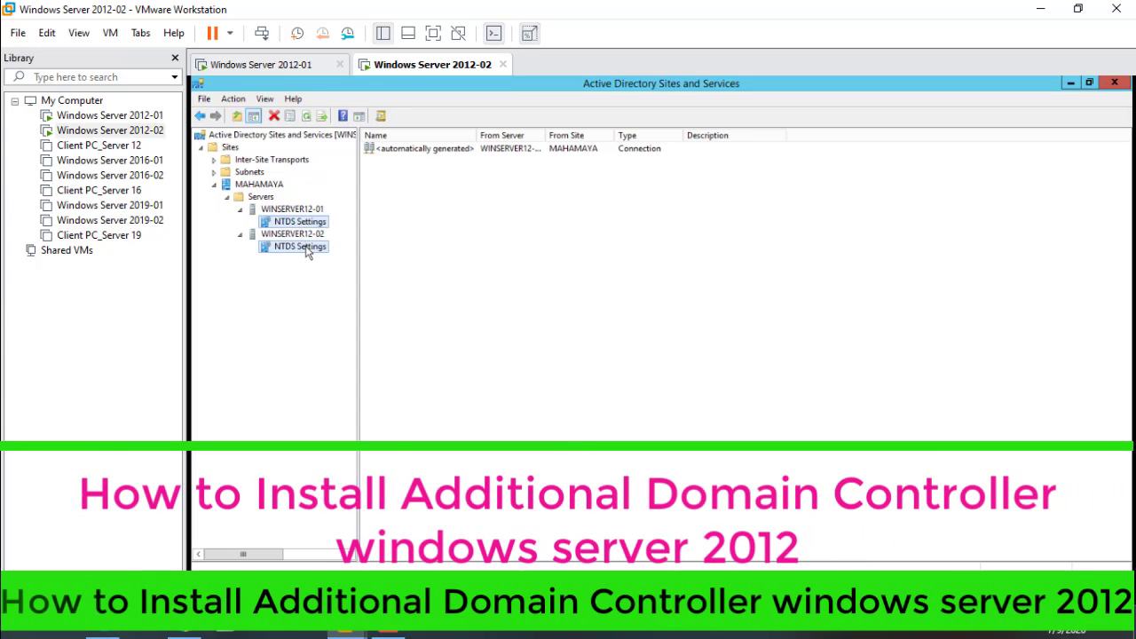